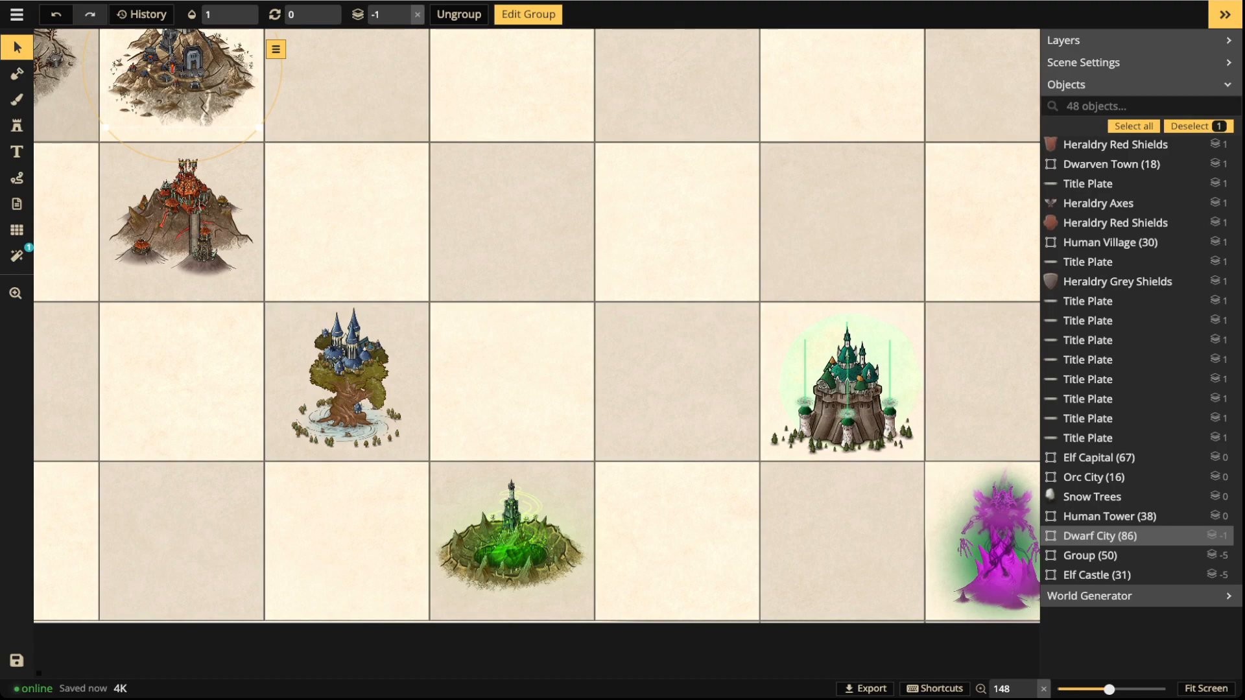
Step: Clear the "dead" search in the stamp catalog and choose the Portal stamp from the Front POI group
left_click_drag(932, 428, 369, 435)
scroll(586, 428, "up", 4)
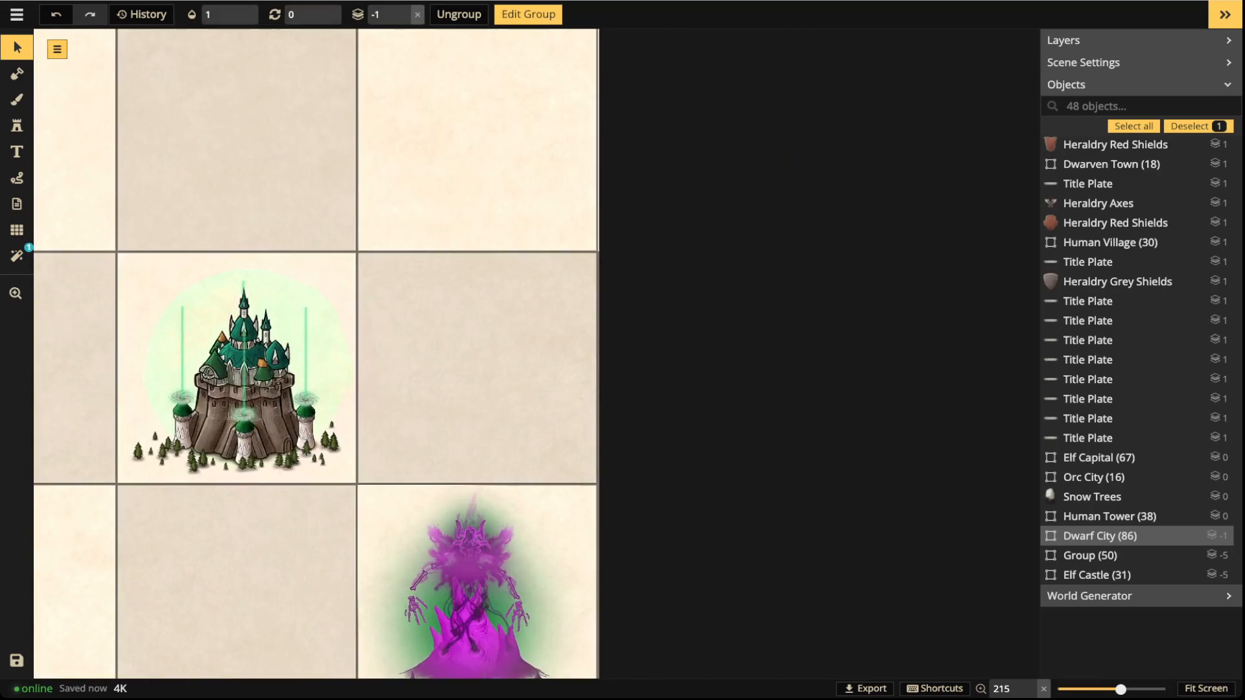
left_click(17, 126)
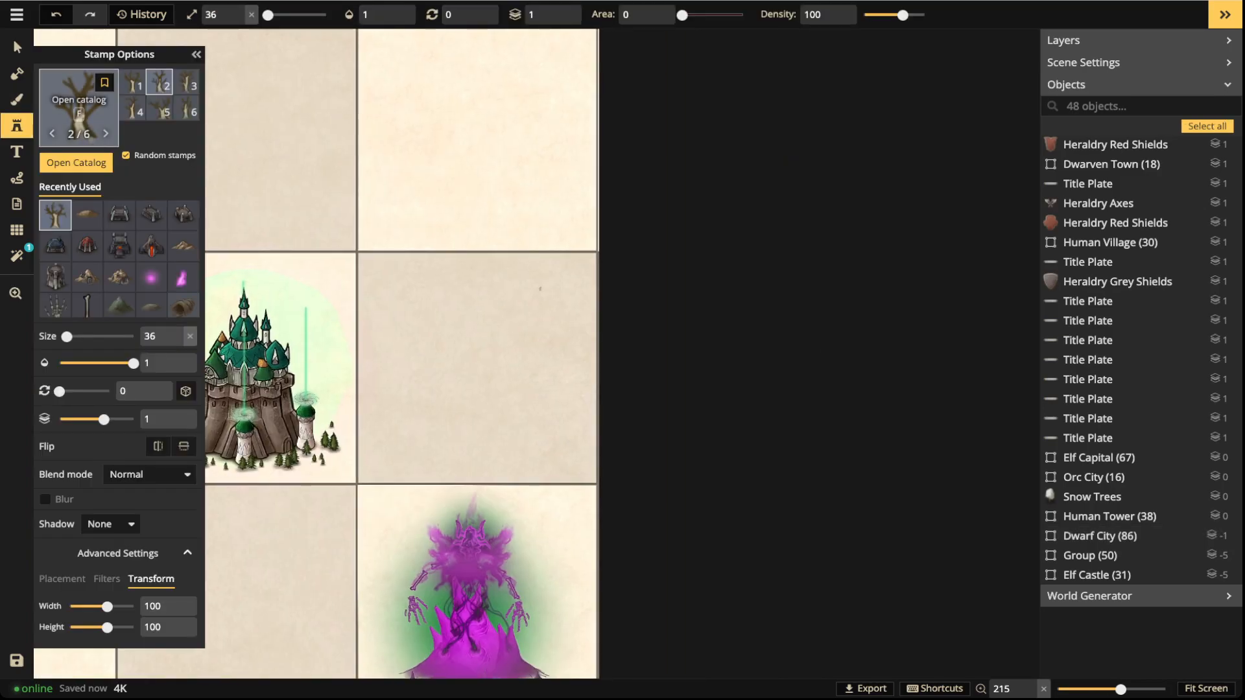
left_click(72, 162)
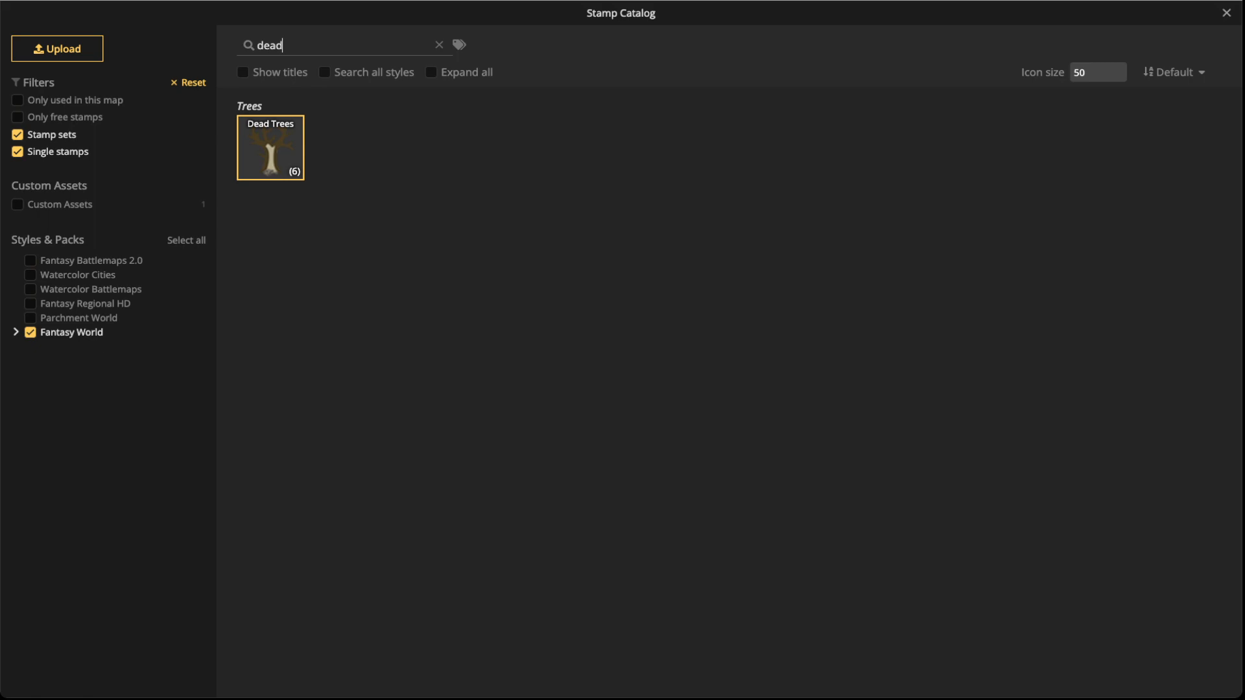
left_click(439, 45)
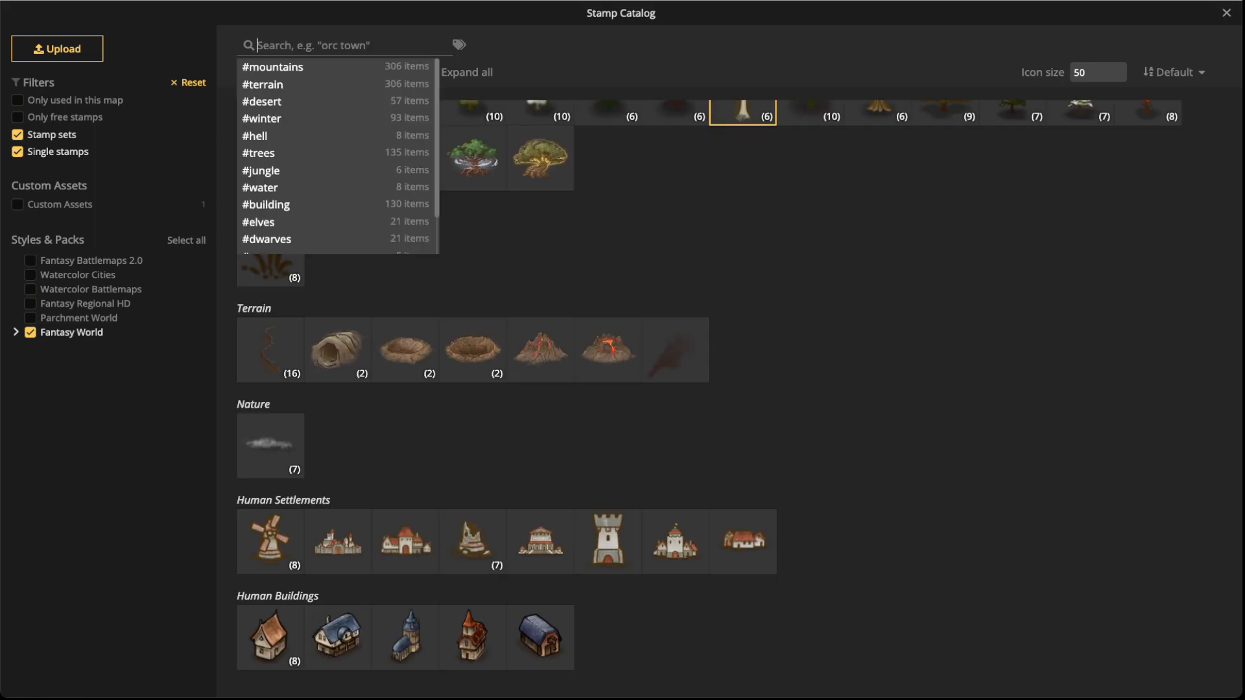
scroll(472, 350, "down", 2)
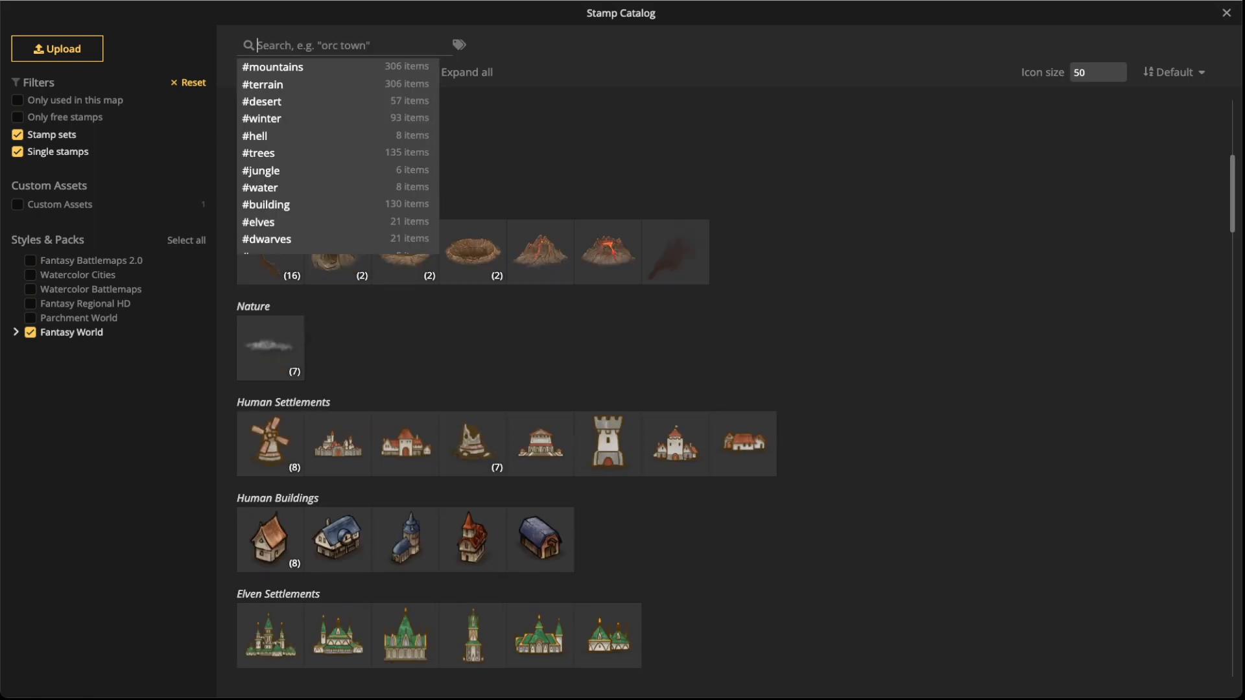
scroll(708, 428, "down", 10)
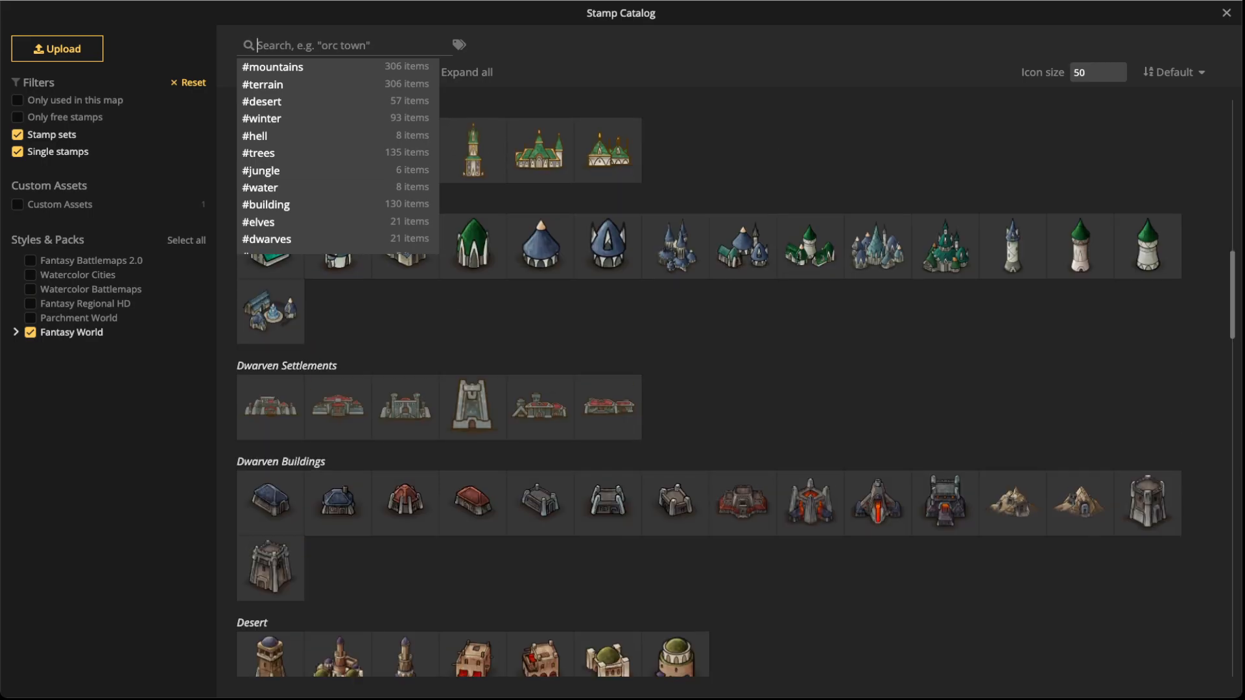
key("Escape")
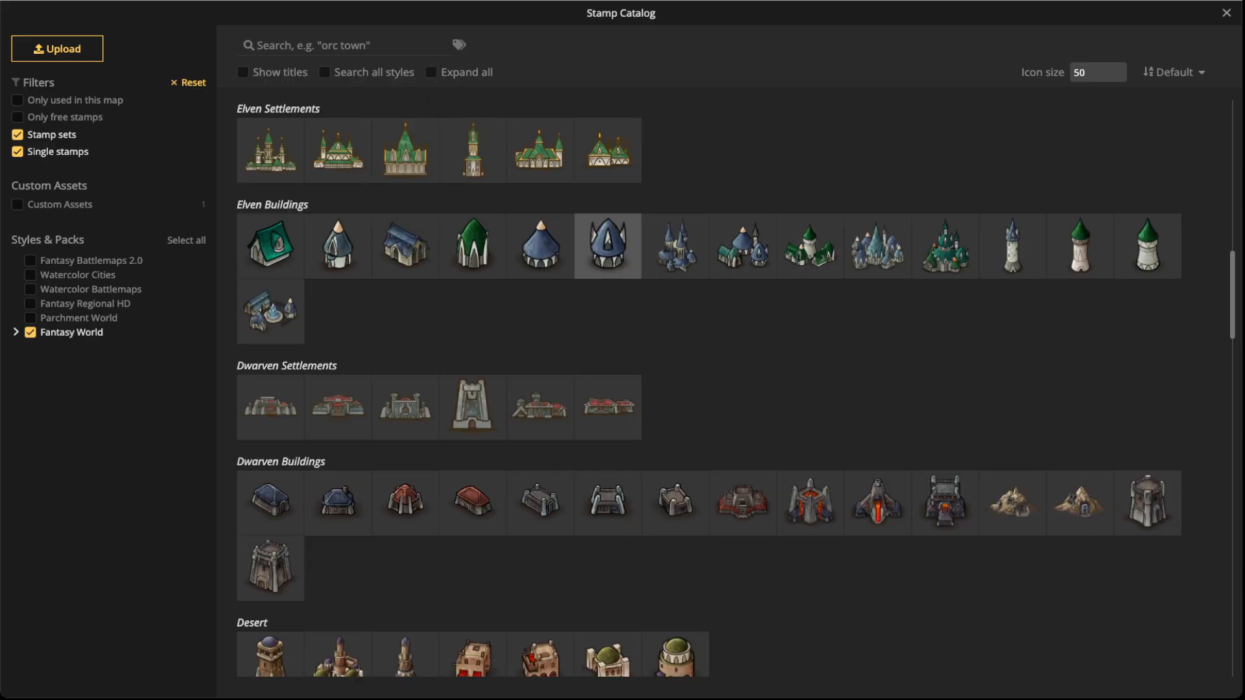
scroll(405, 305, "down", 2)
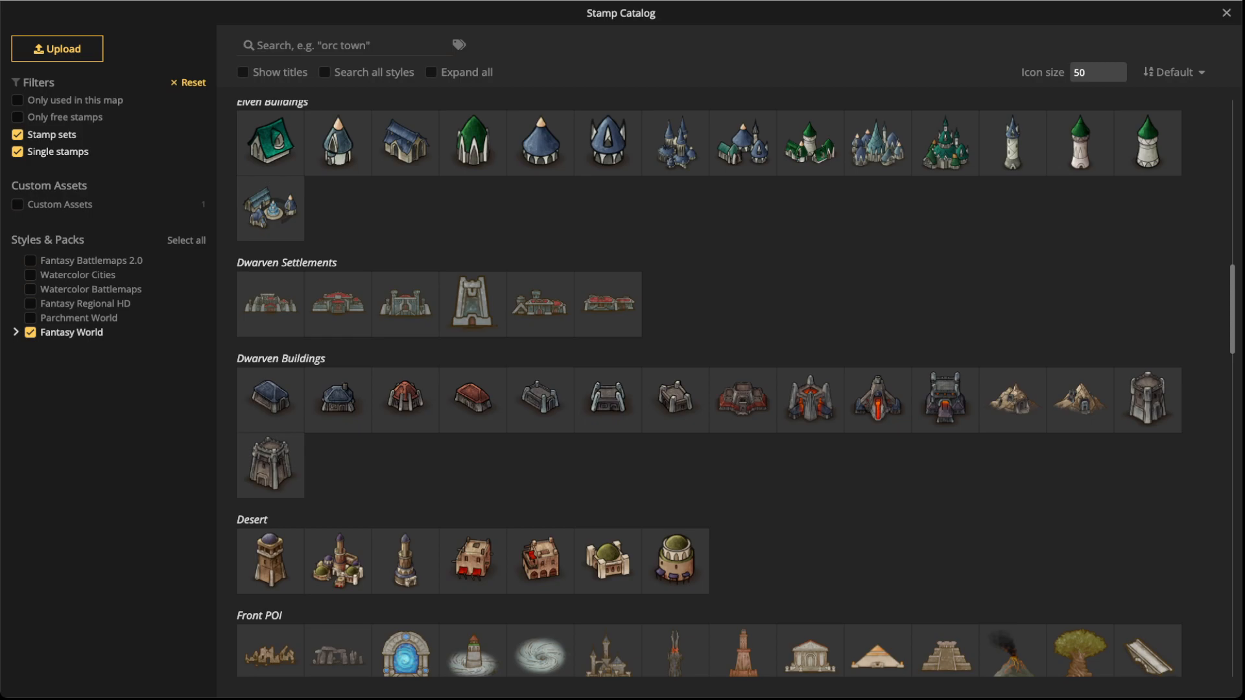
scroll(405, 305, "down", 5)
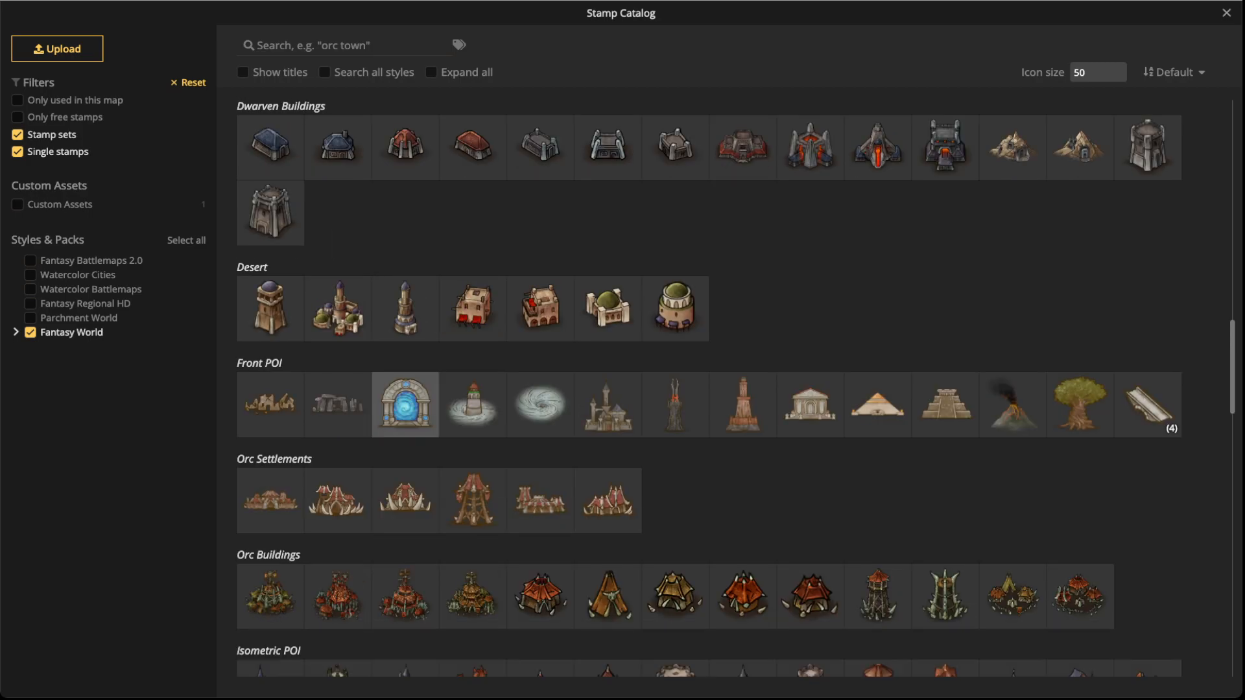
left_click(405, 404)
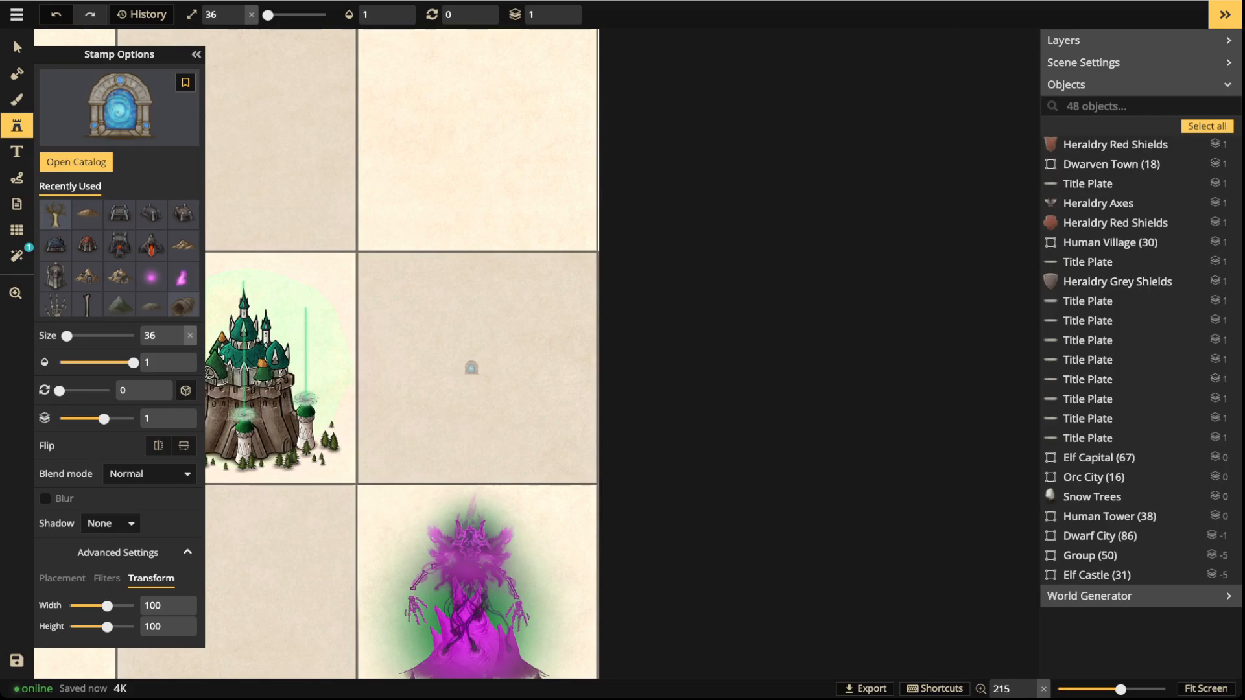
Step: Place the portal at size 206 in the empty square beside the green elven castle and nudge it slightly down
scroll(473, 372, "up", 15)
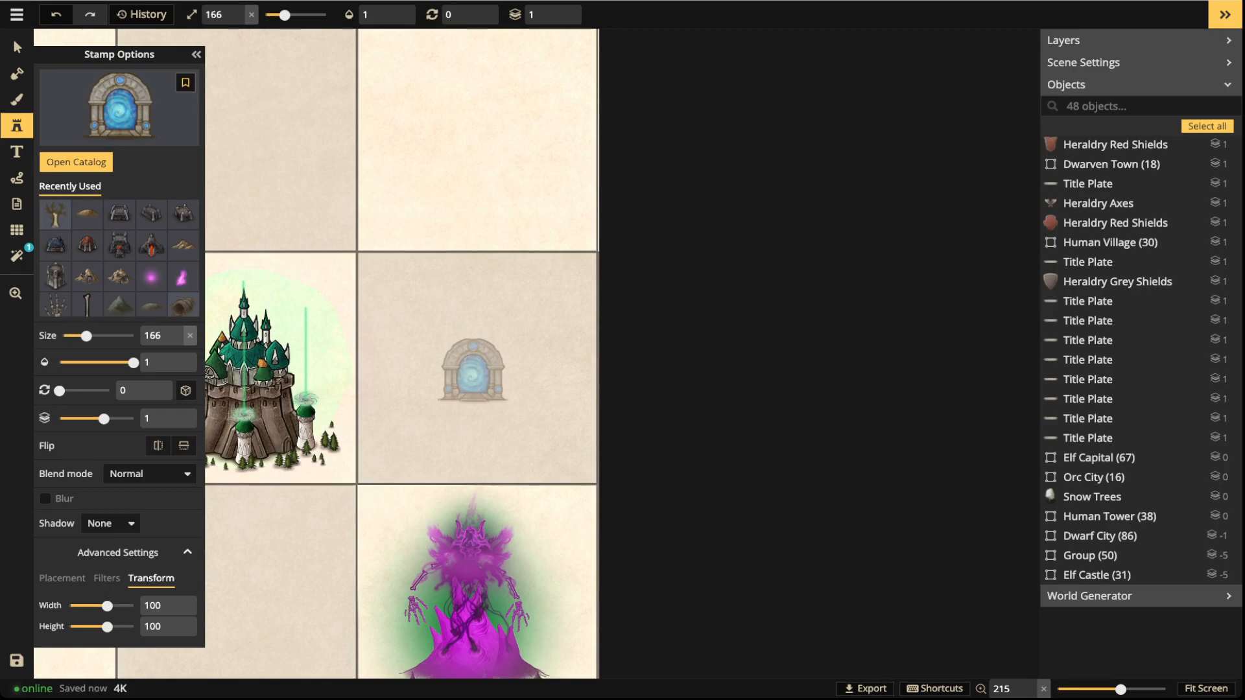
scroll(473, 371, "up", 2)
left_click(480, 368)
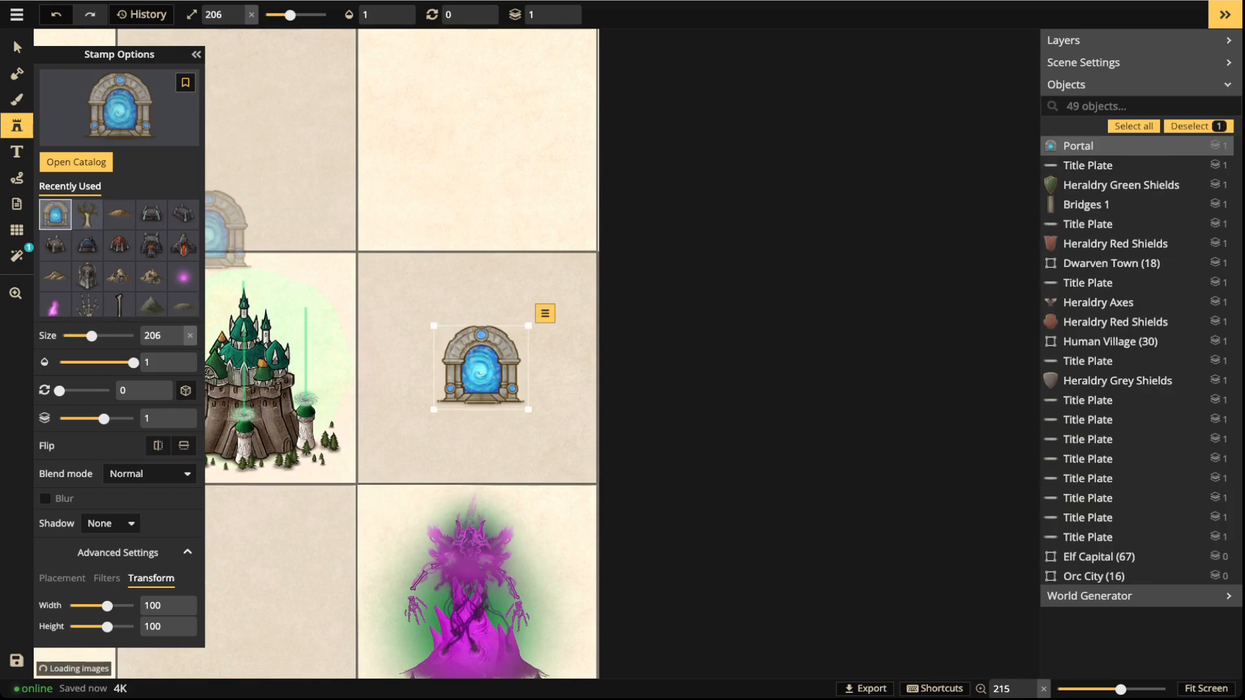
left_click(17, 46)
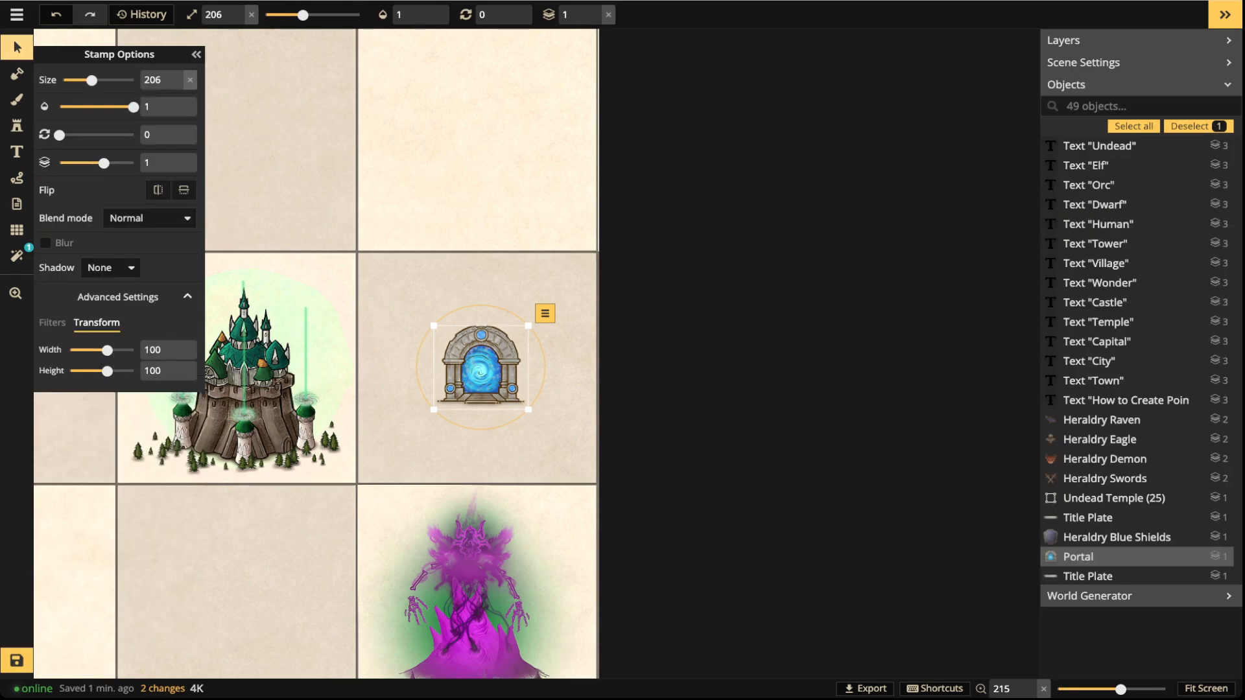
left_click_drag(482, 368, 483, 380)
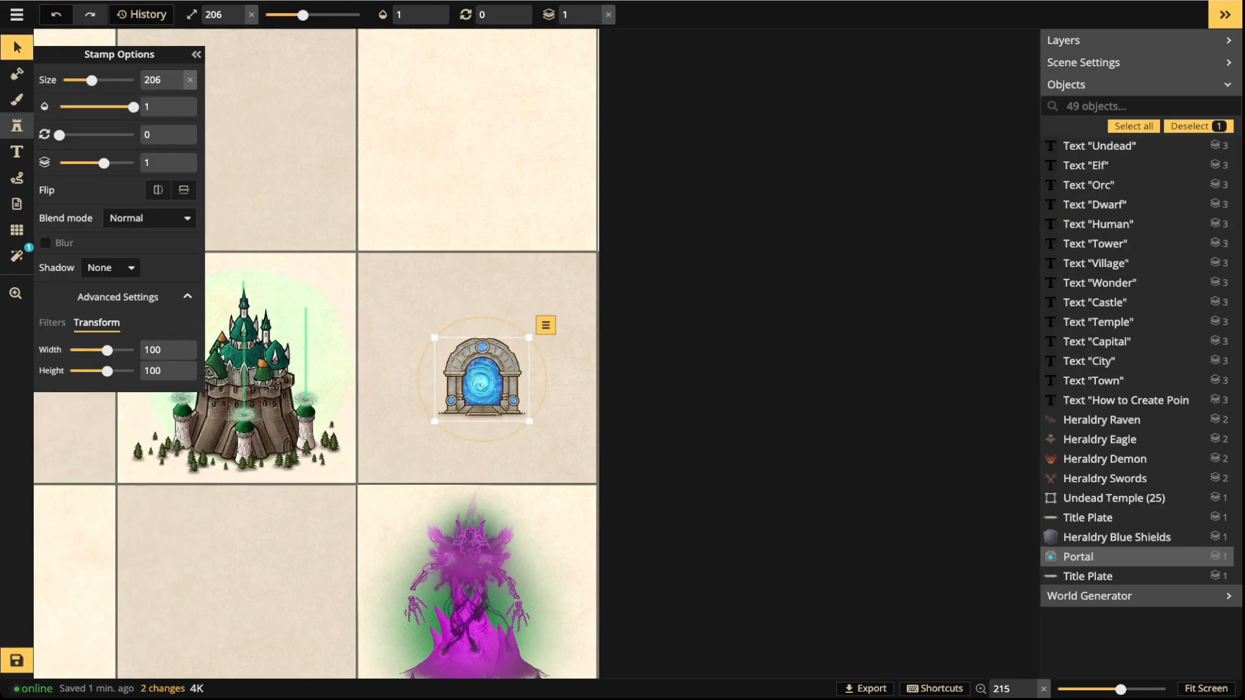
Step: Choose the slim blue-roofed tower stamp from the Elven Buildings group of the stamp catalog
left_click(17, 125)
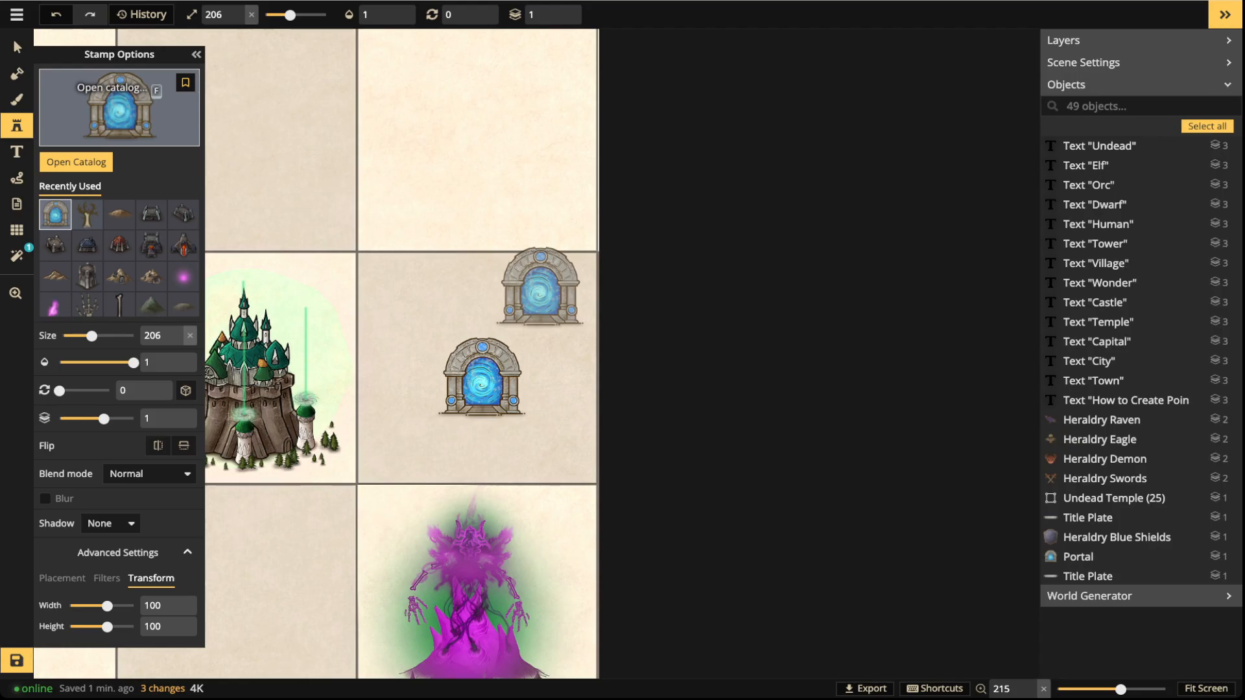
left_click(119, 107)
scroll(736, 388, "down", 9)
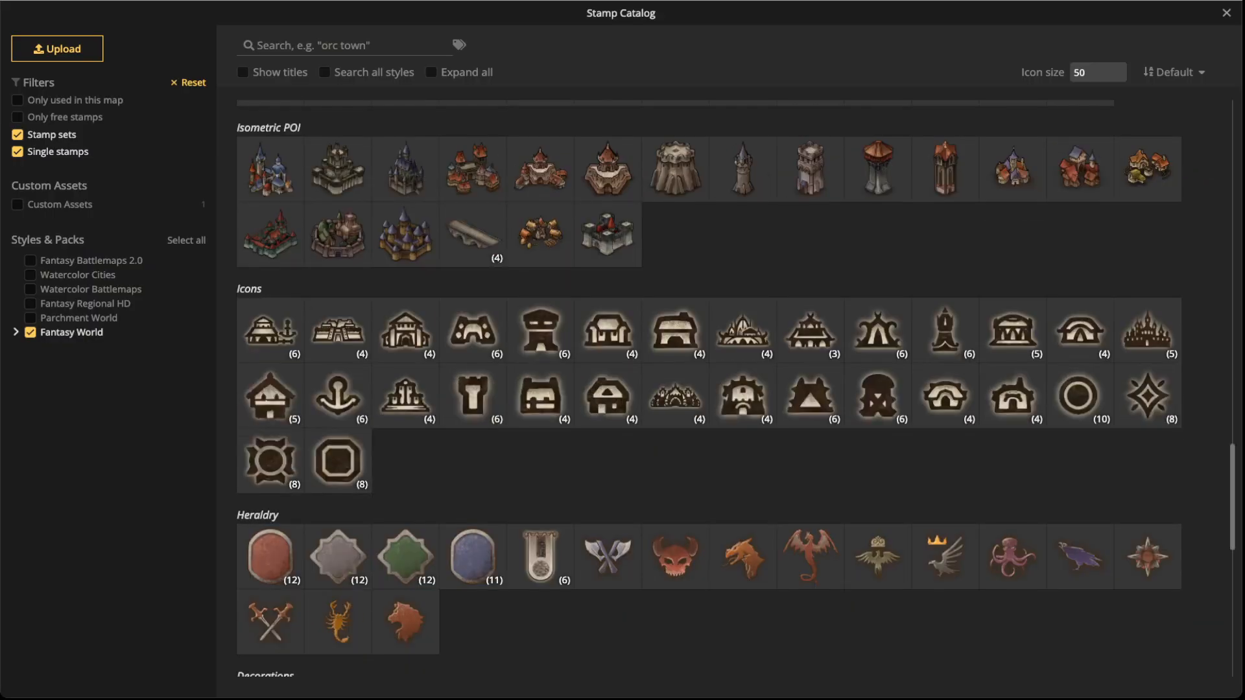
scroll(735, 388, "down", 4)
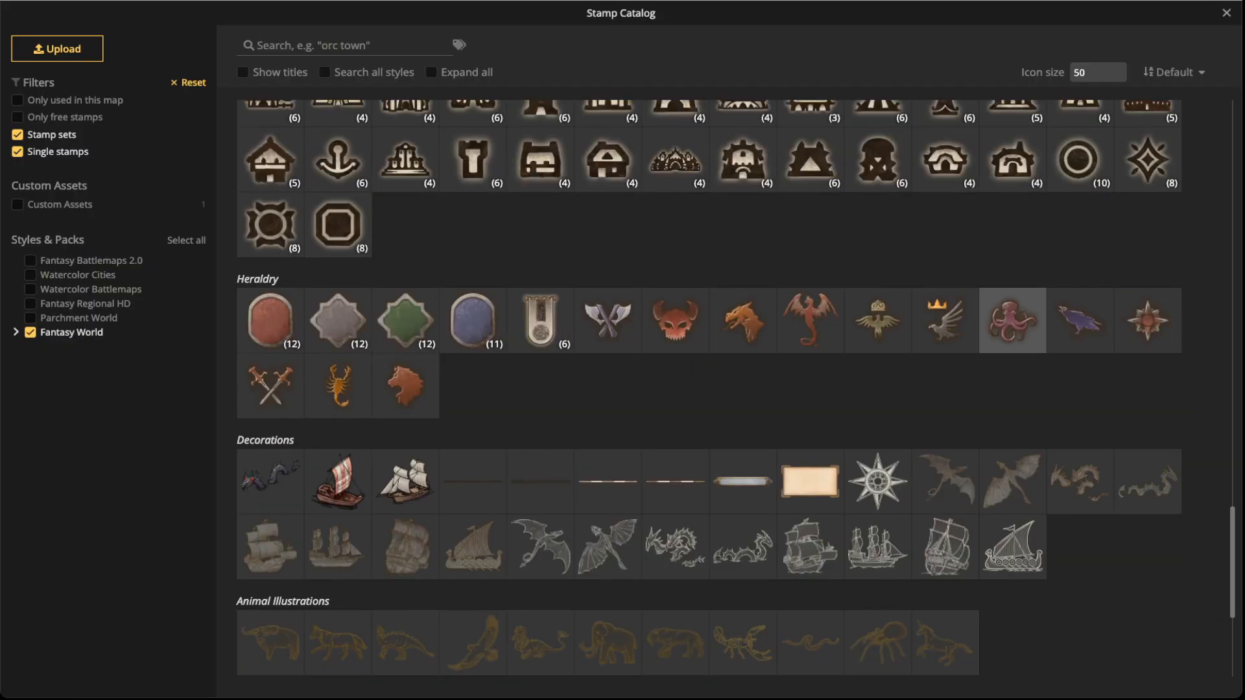
scroll(405, 320, "down", 4)
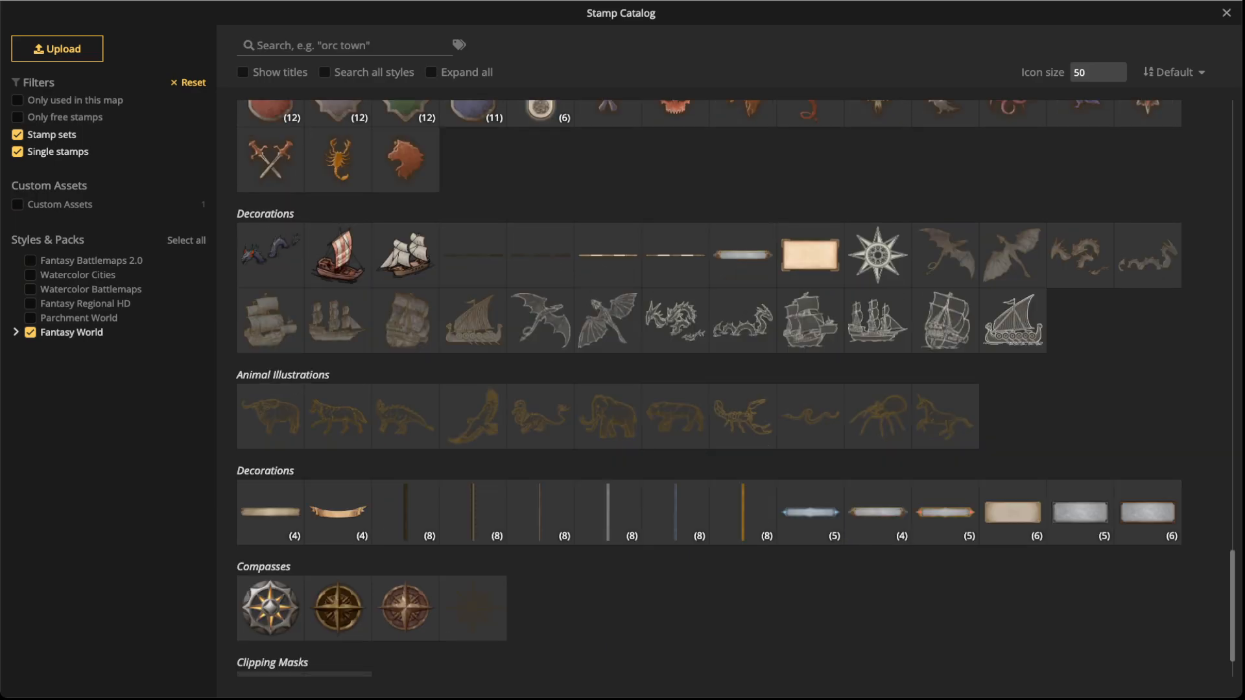
scroll(405, 598, "down", 1)
scroll(405, 599, "up", 14)
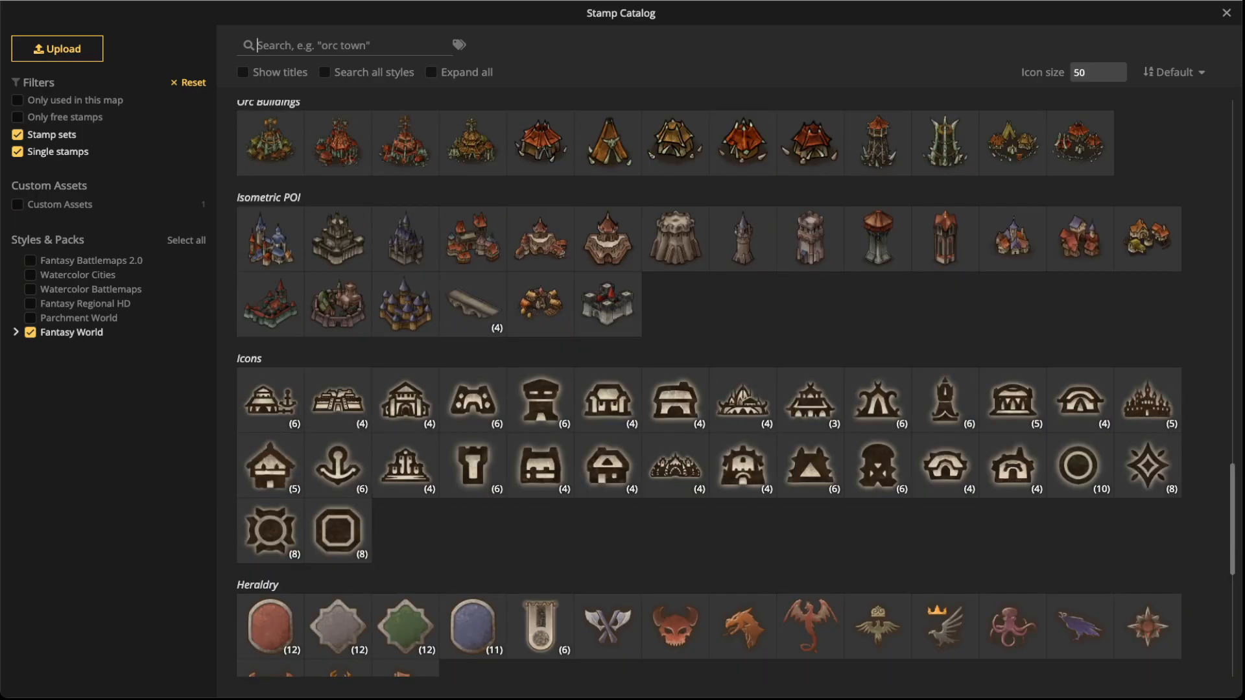
scroll(405, 598, "up", 5)
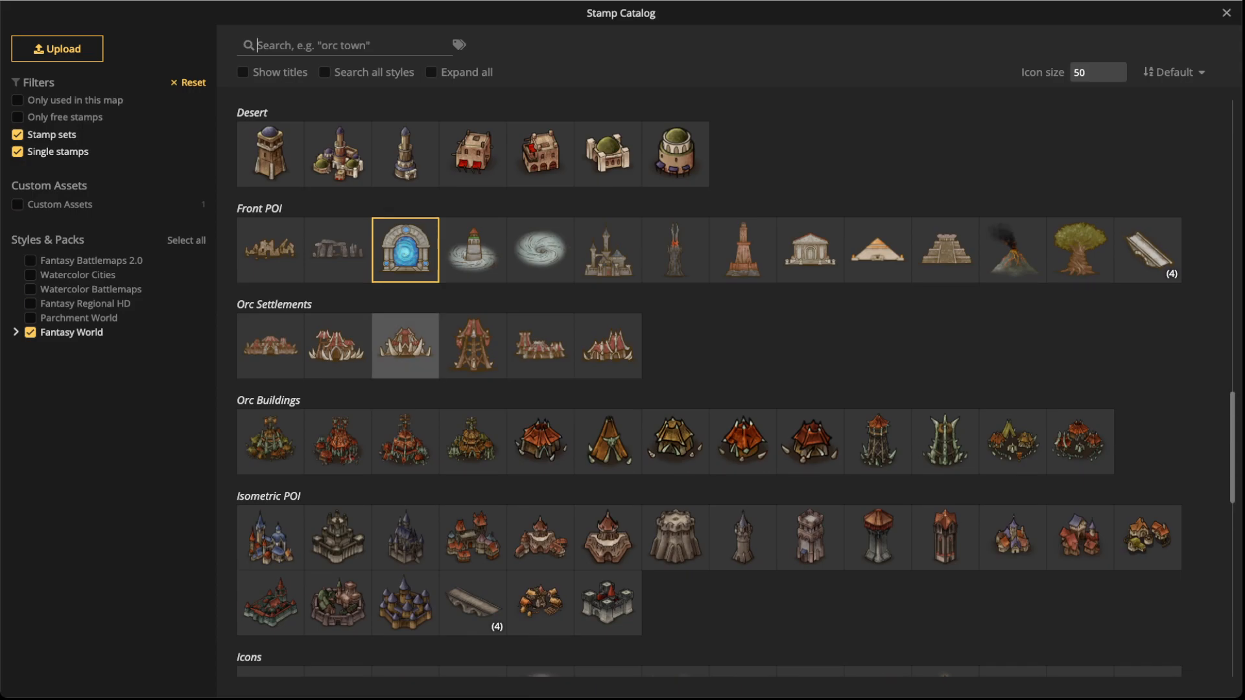
scroll(406, 337, "up", 5)
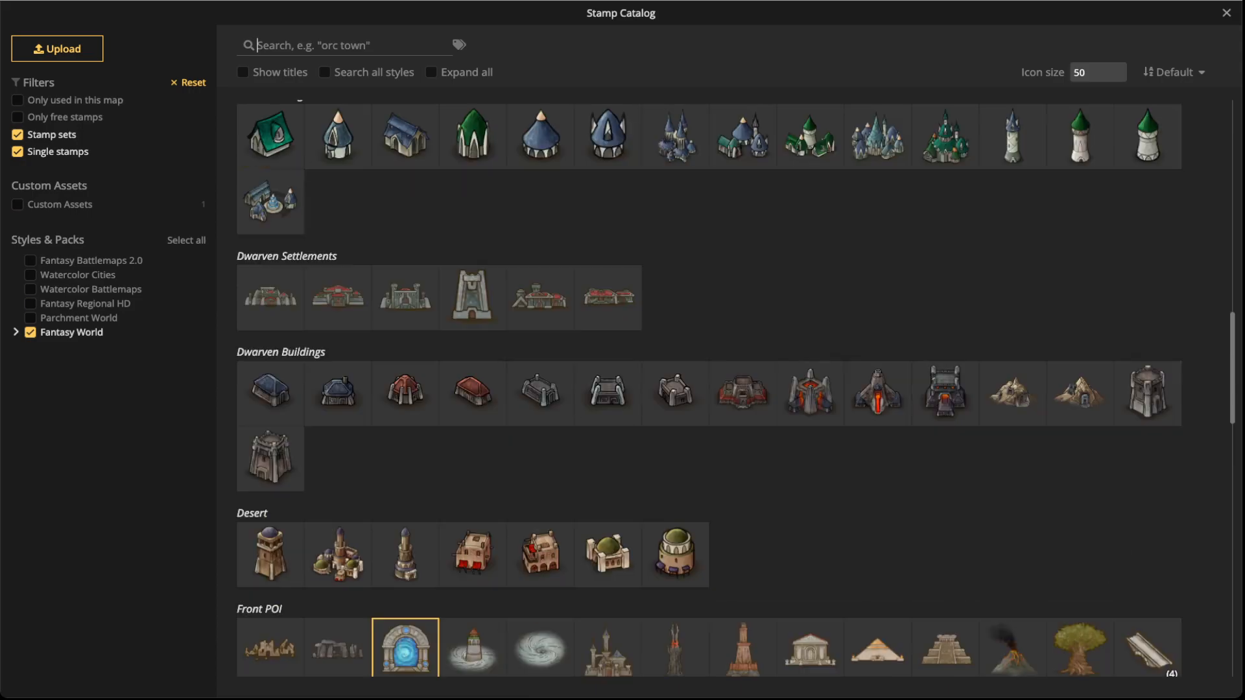
scroll(406, 672, "up", 1)
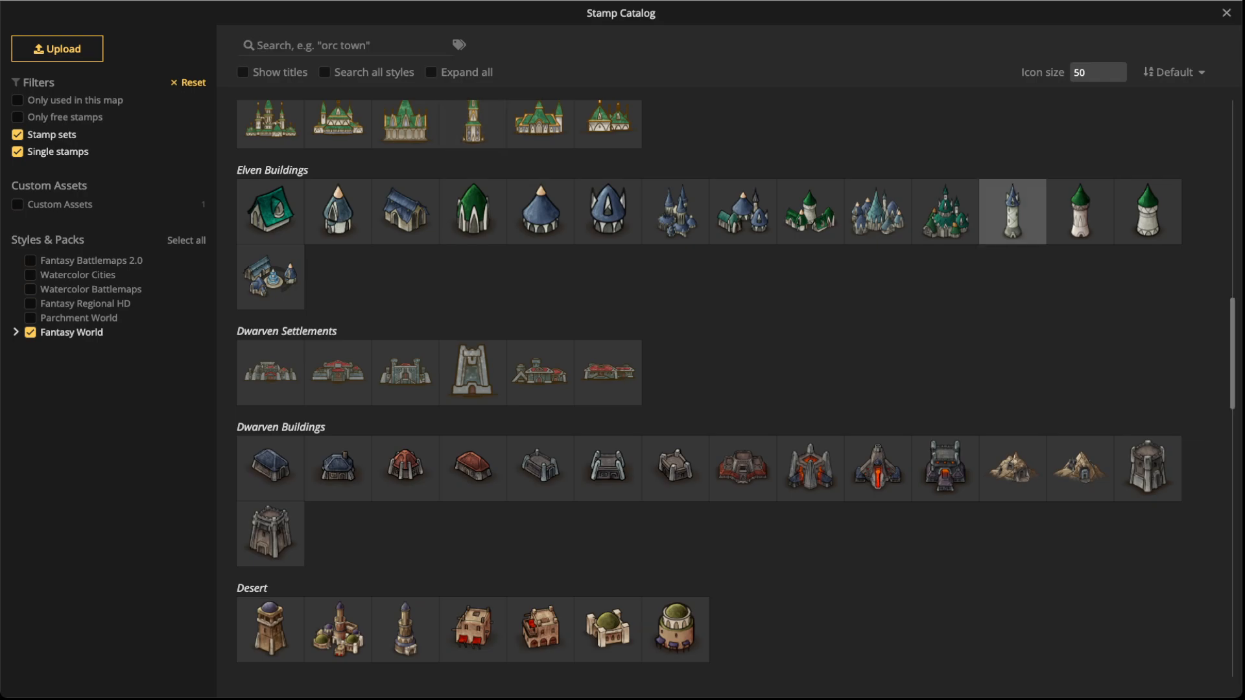
left_click(1012, 212)
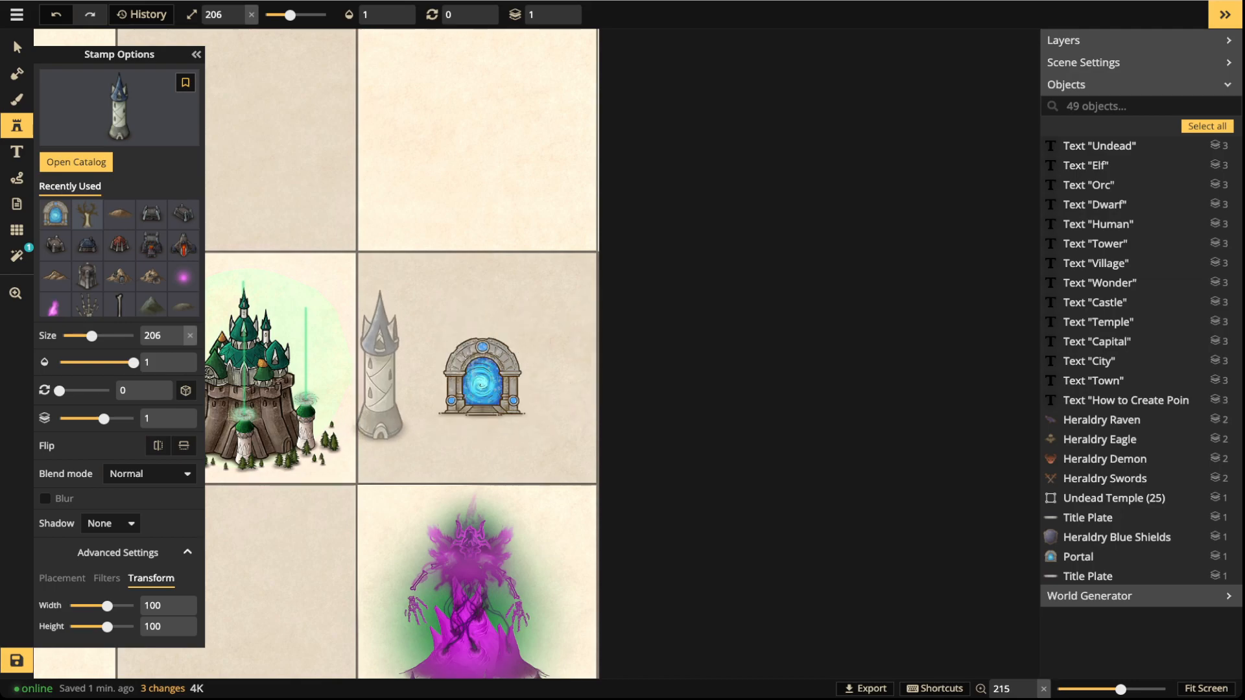
Step: Place one elven tower on each side of the portal at size 156 on layer 2
scroll(428, 389, "down", 5)
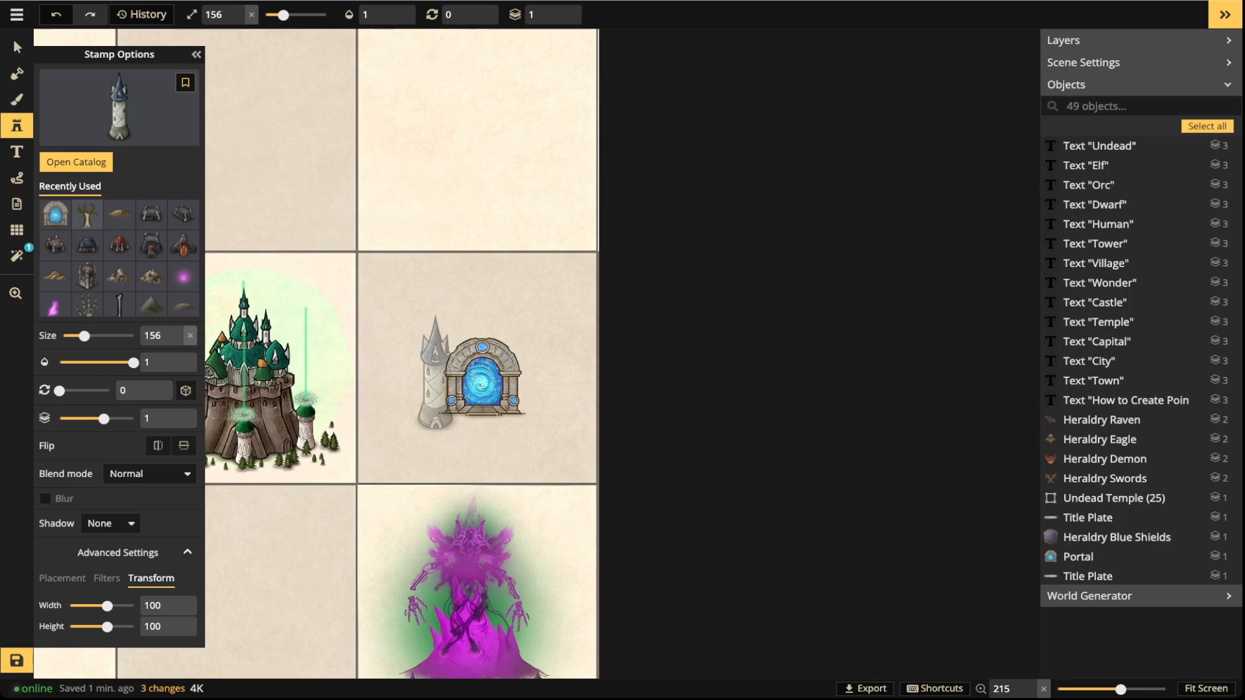
left_click(435, 374)
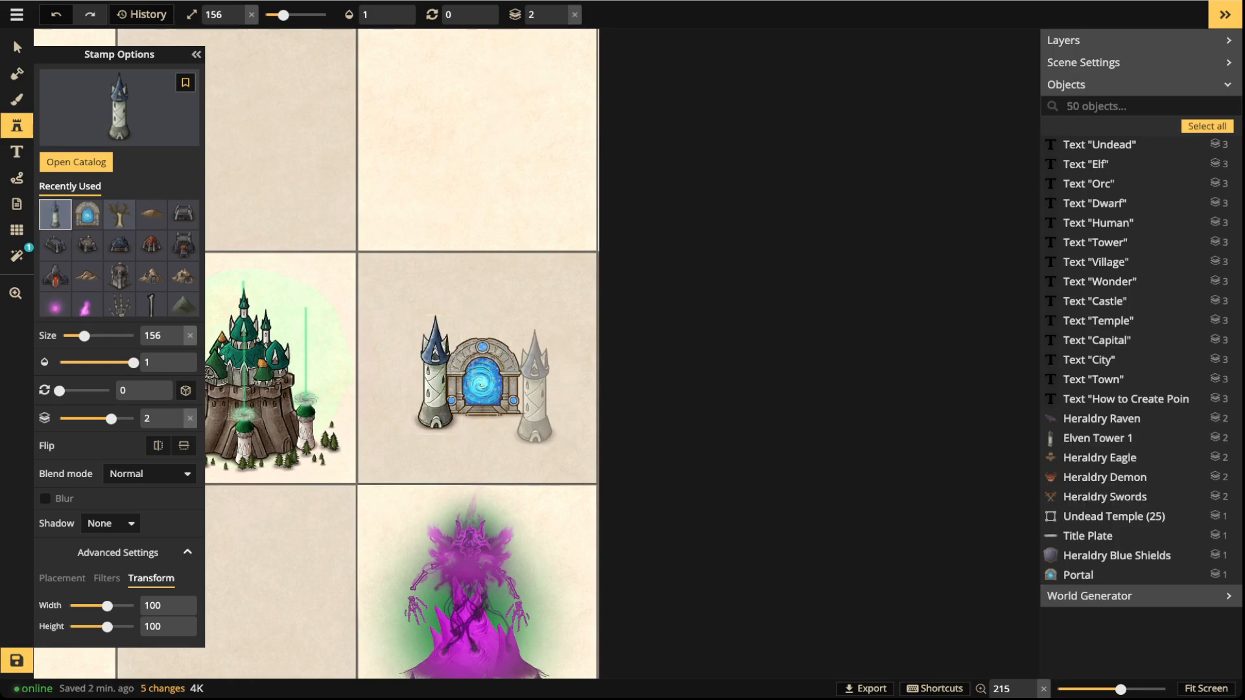
left_click(530, 376)
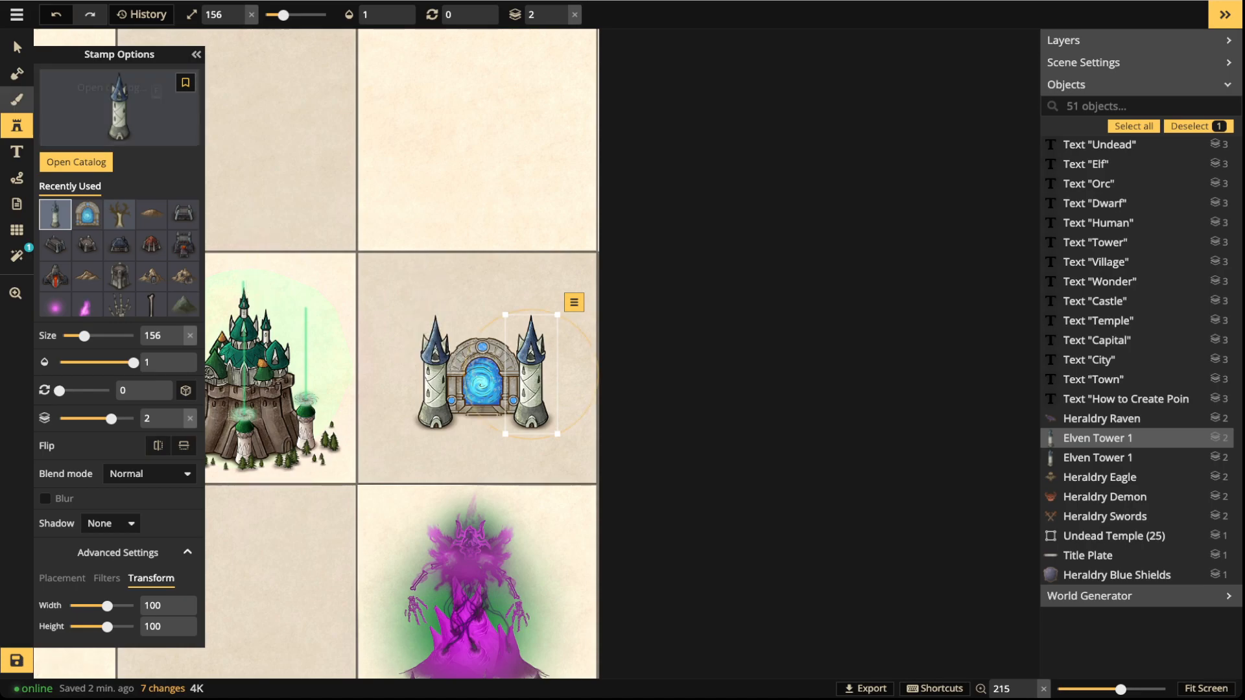
Step: Select the portal together with both towers and move them up to the upper middle of their square
left_click(17, 47)
scroll(405, 358, "up", 2)
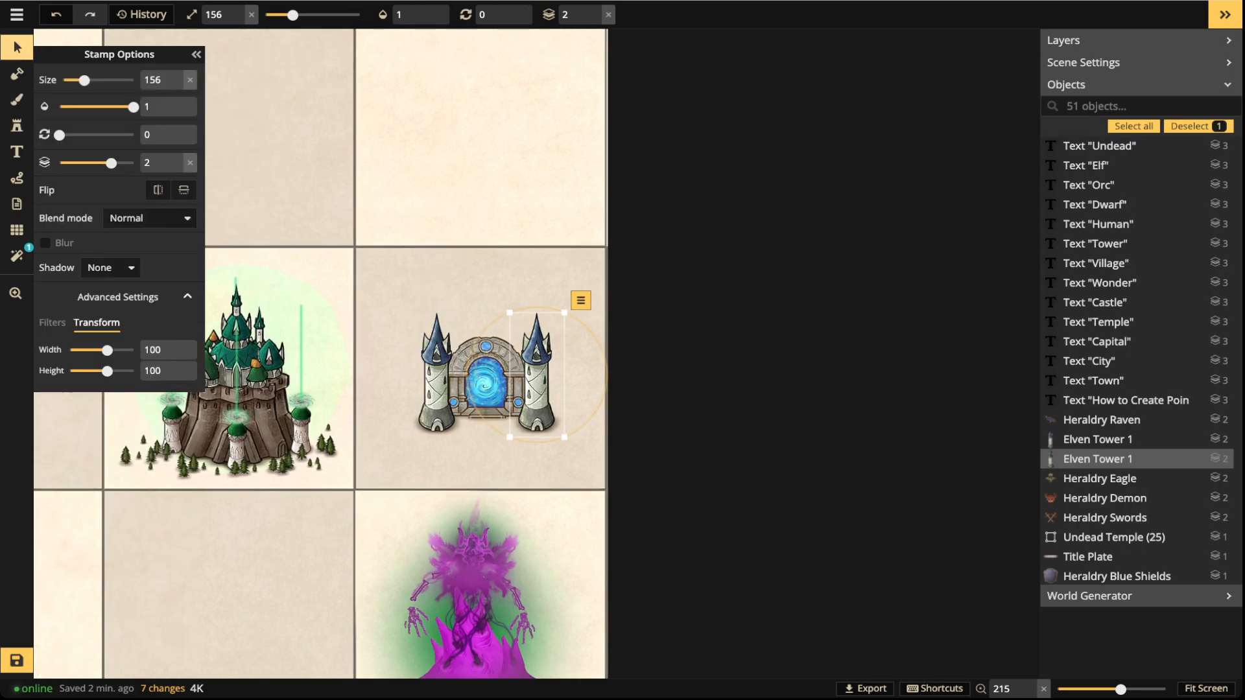
left_click_drag(413, 306, 585, 376)
left_click_drag(497, 379, 498, 333)
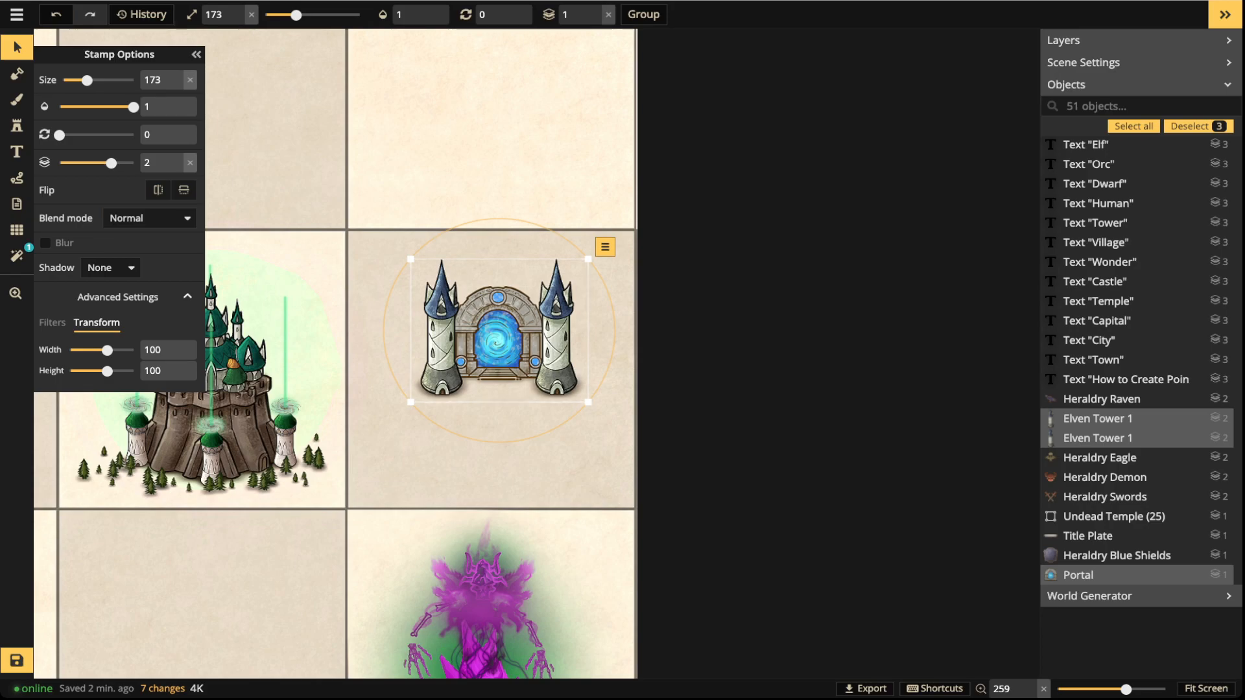
left_click_drag(499, 330, 493, 334)
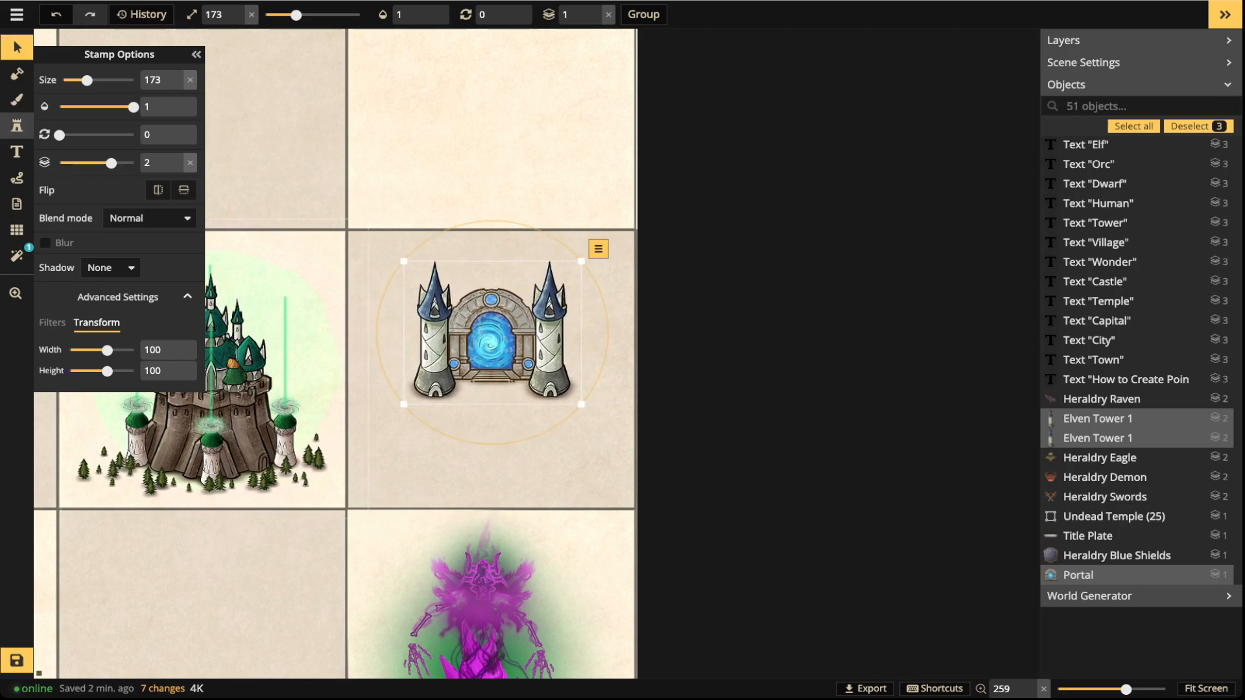
Step: Choose the Green Hills stamp set and place one hill at size 213 on layer 1 behind the right tower's base
left_click(17, 125)
left_click(118, 106)
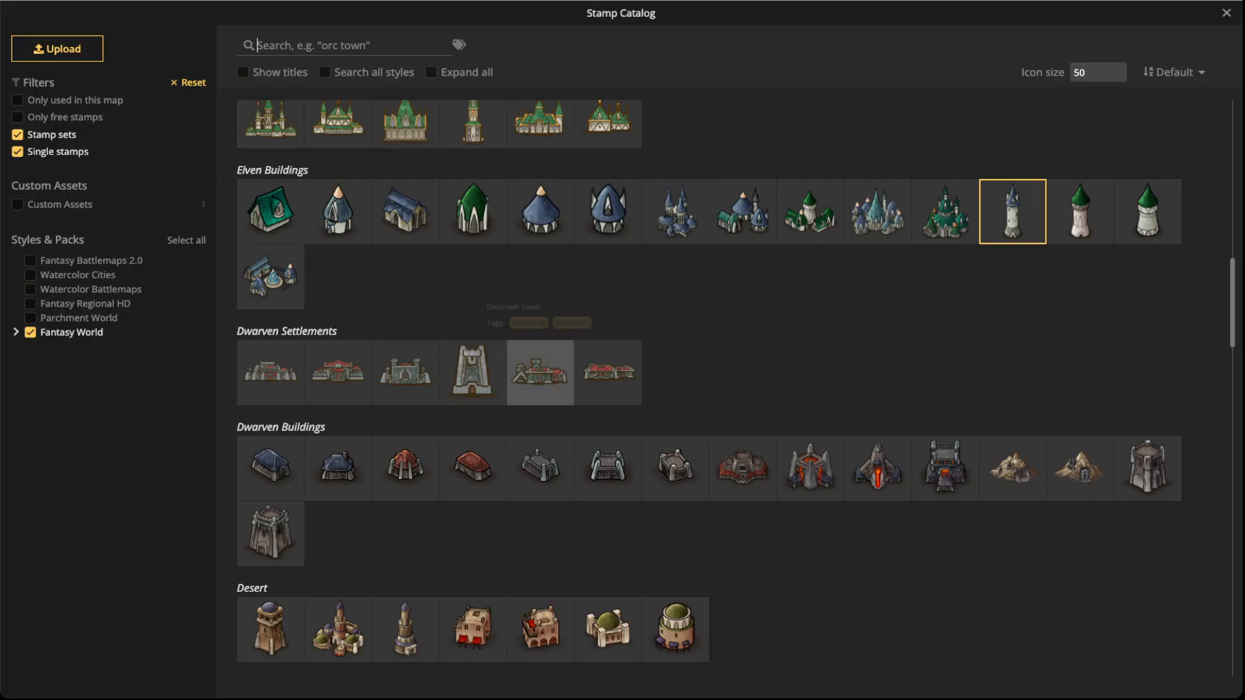
scroll(540, 363, "up", 5)
scroll(540, 363, "up", 7)
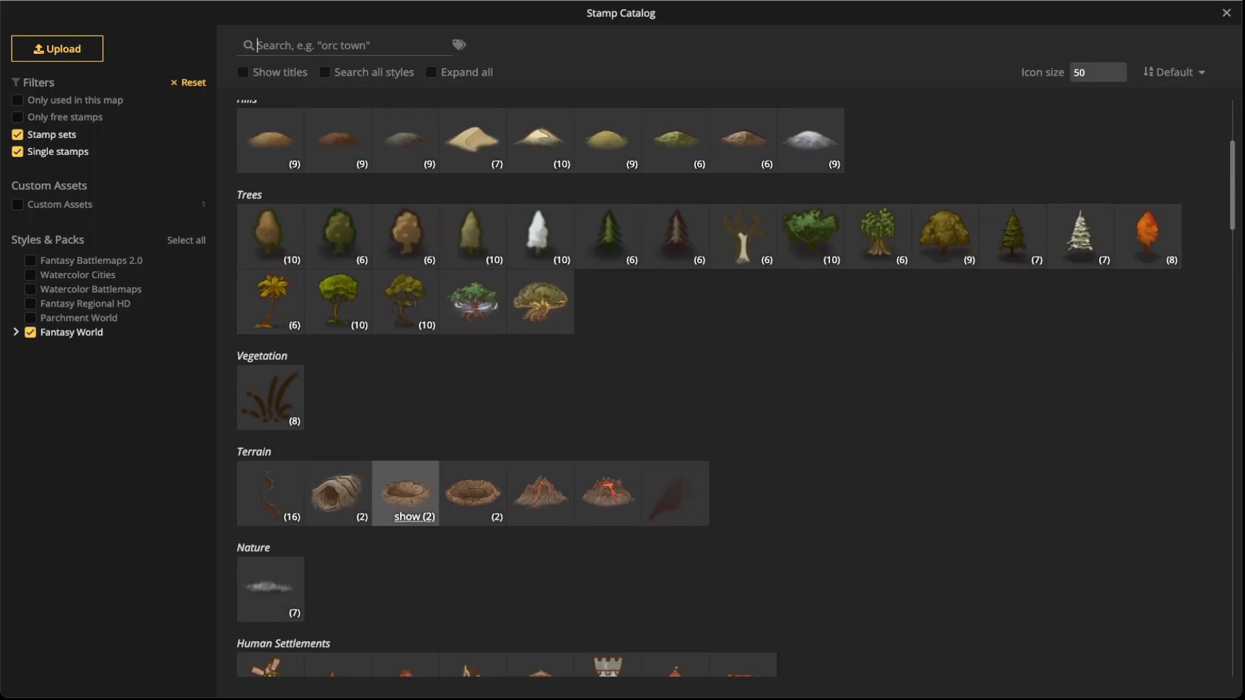
scroll(405, 389, "up", 4)
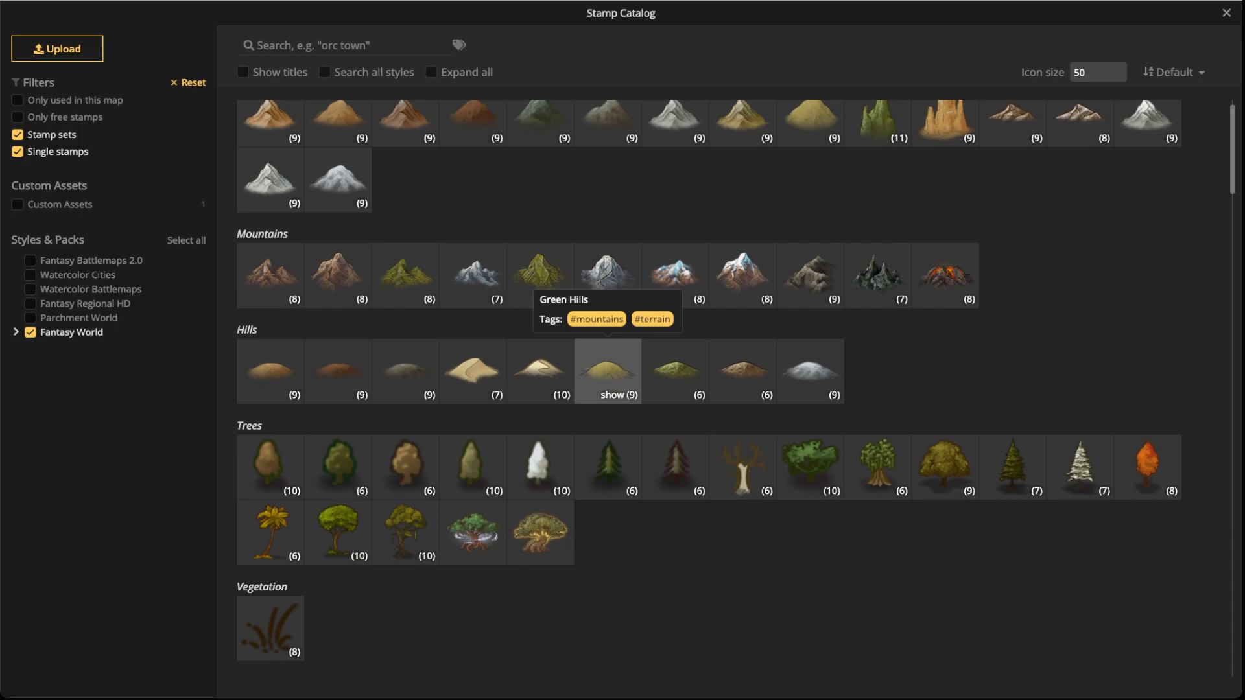
left_click(608, 370)
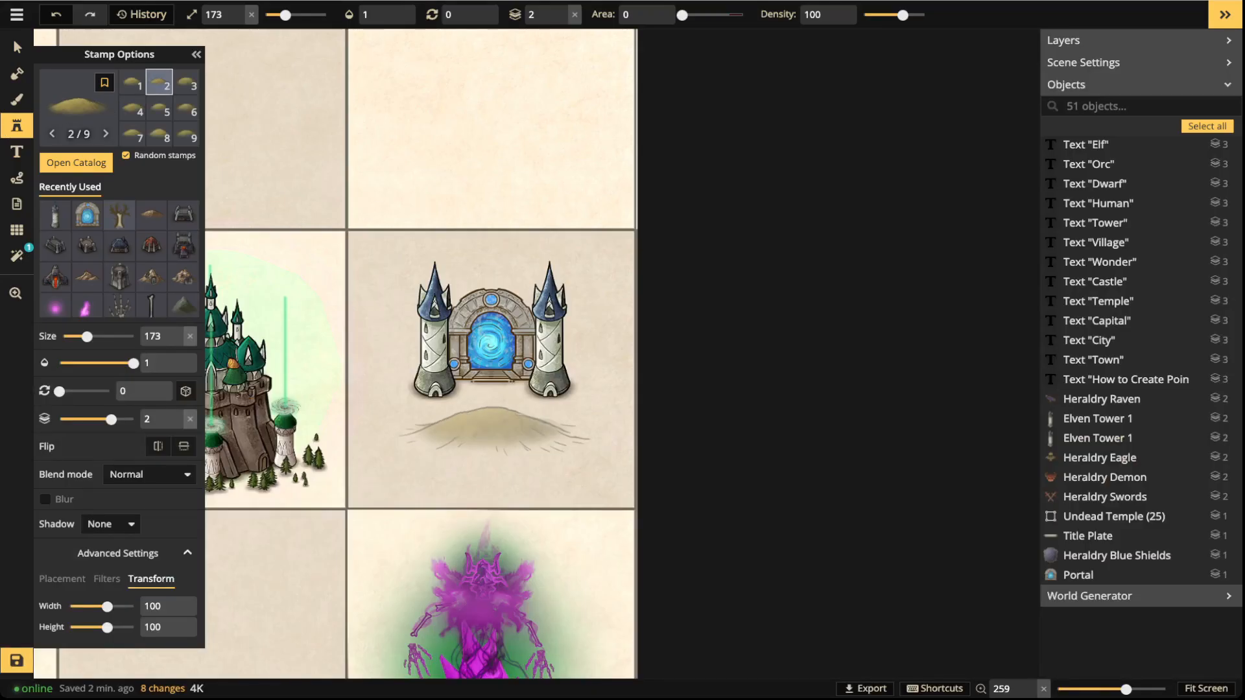
scroll(497, 433, "up", 4)
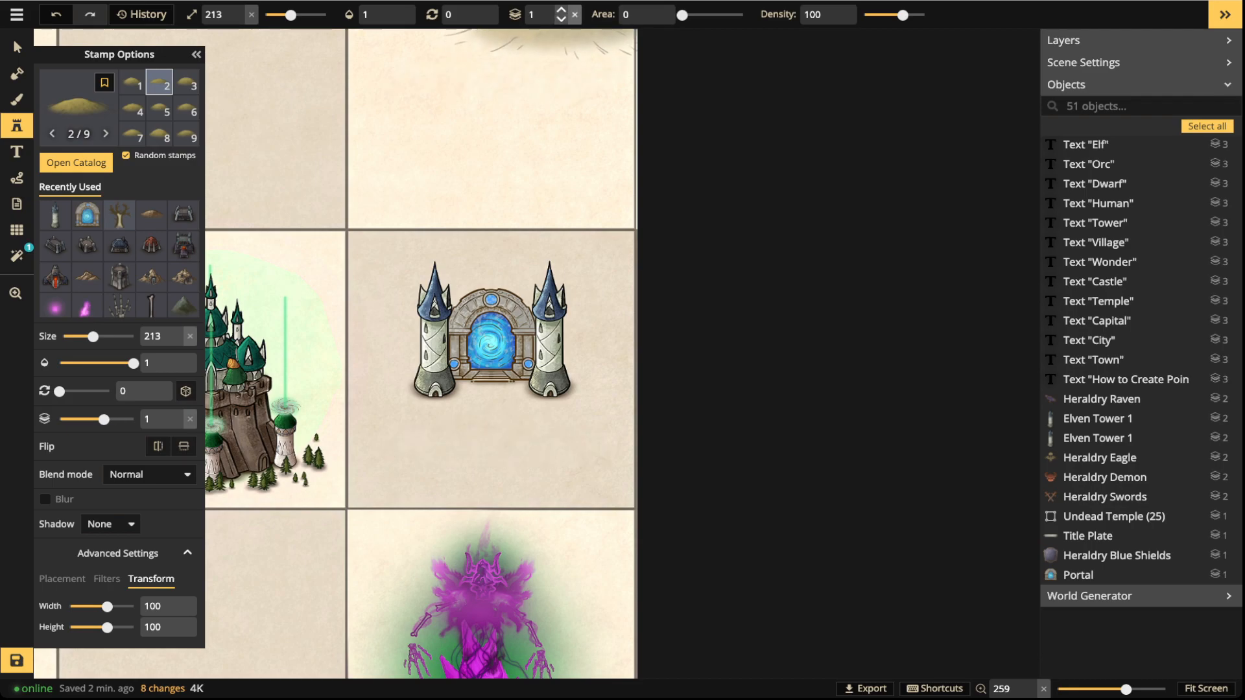
left_click(551, 375)
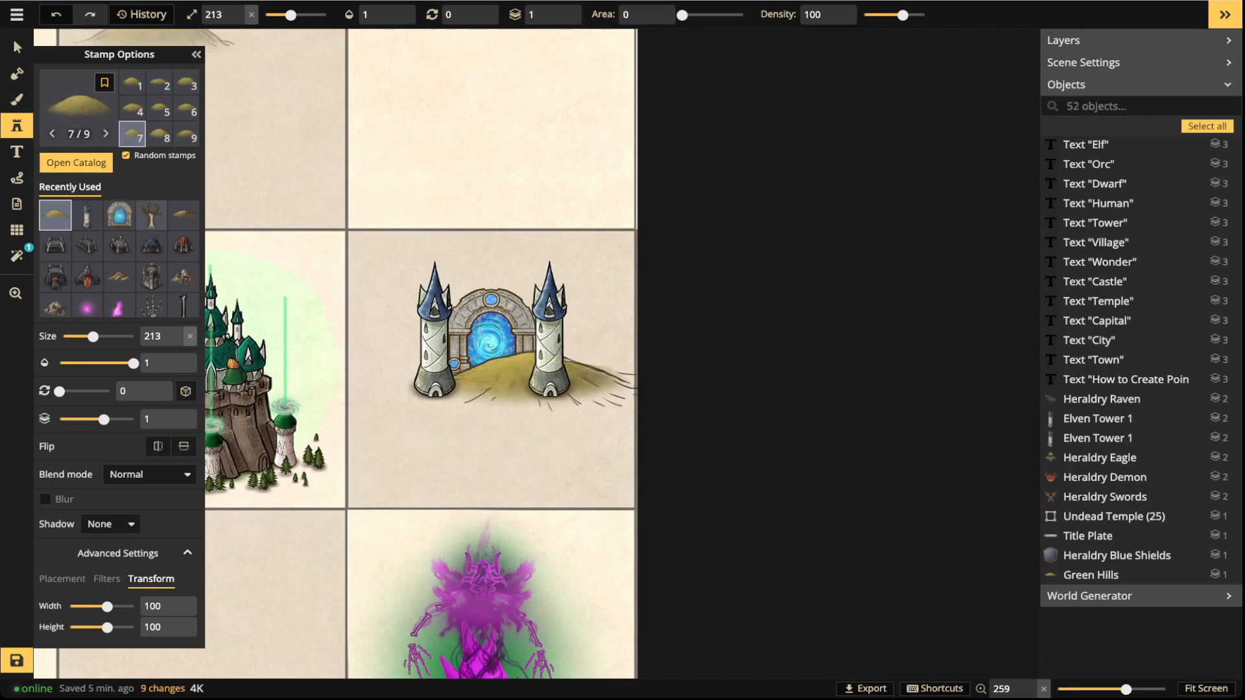
Step: Put the green hill on layer 0, enlarge it to size 235 and center it beneath the portal and towers
left_click(17, 47)
left_click(594, 19)
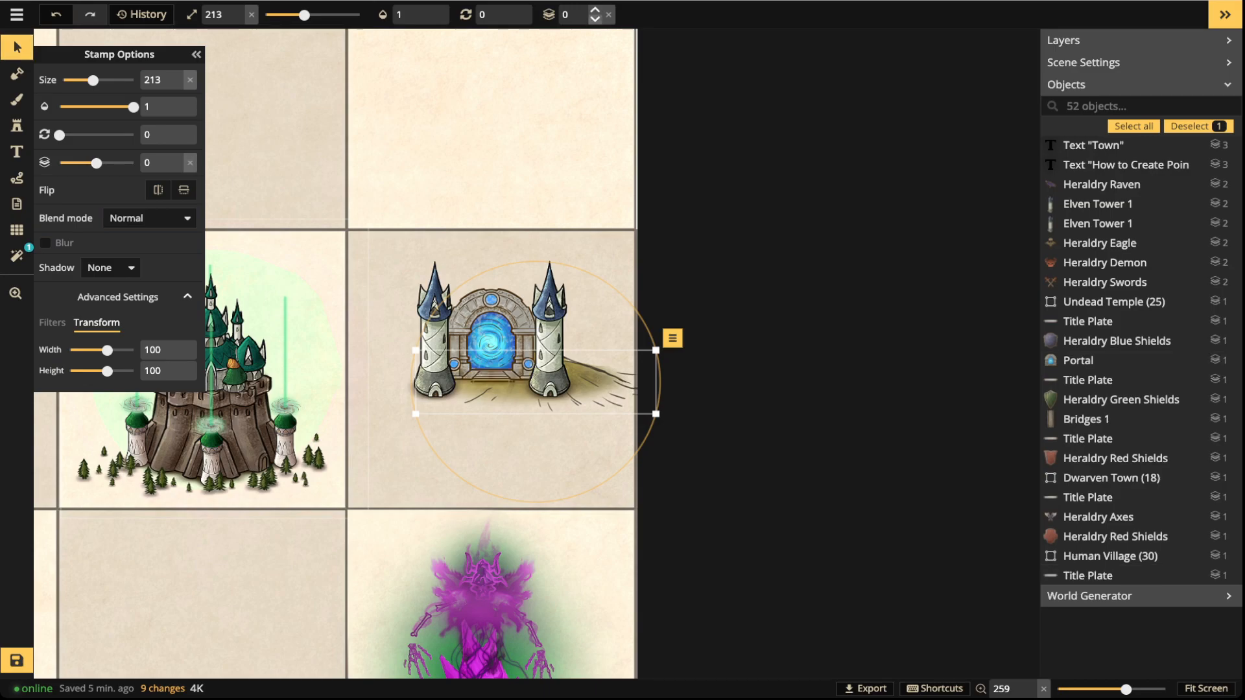
left_click_drag(518, 401, 501, 392)
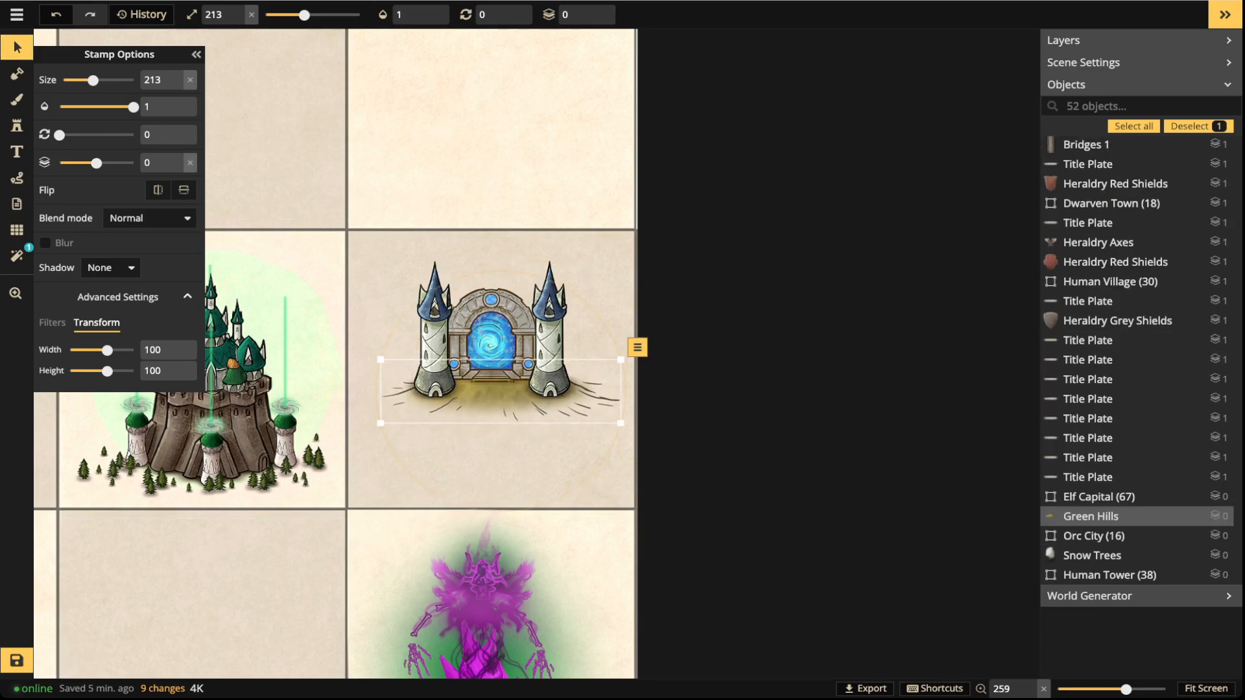
left_click_drag(621, 424, 645, 429)
left_click_drag(513, 395, 494, 395)
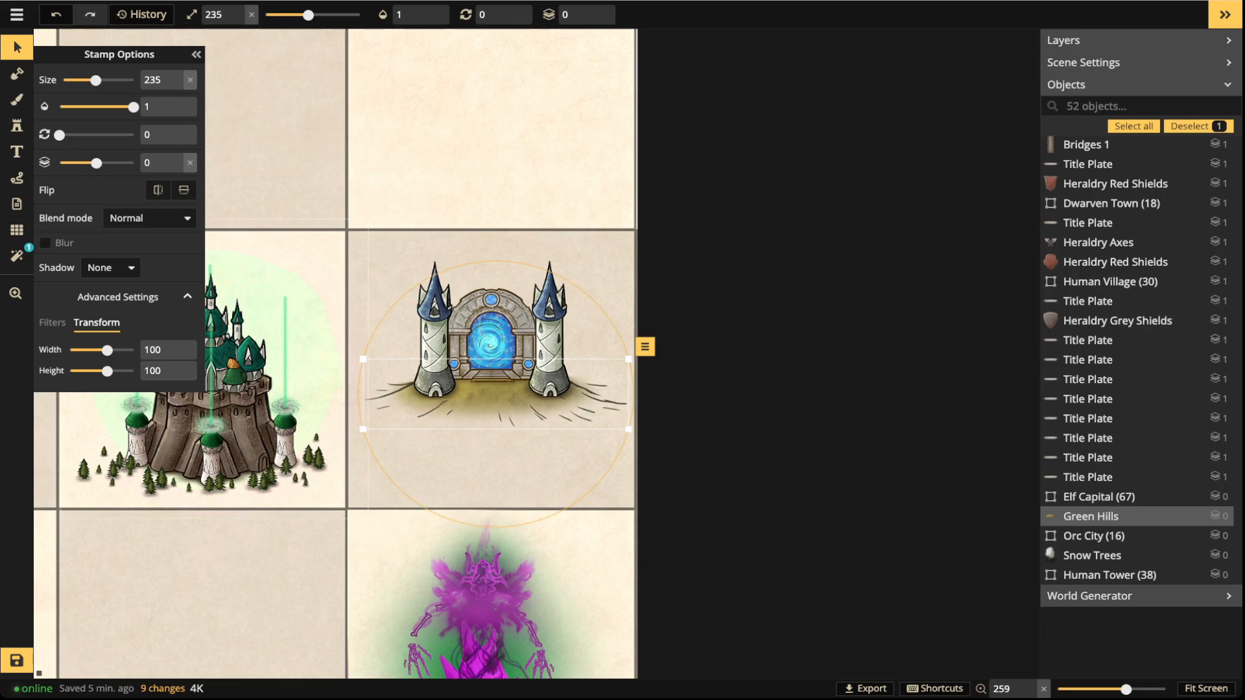
Step: Stretch the hill to height 123 and shift its hue to 151 for a blue ground
left_click_drag(107, 371, 111, 370)
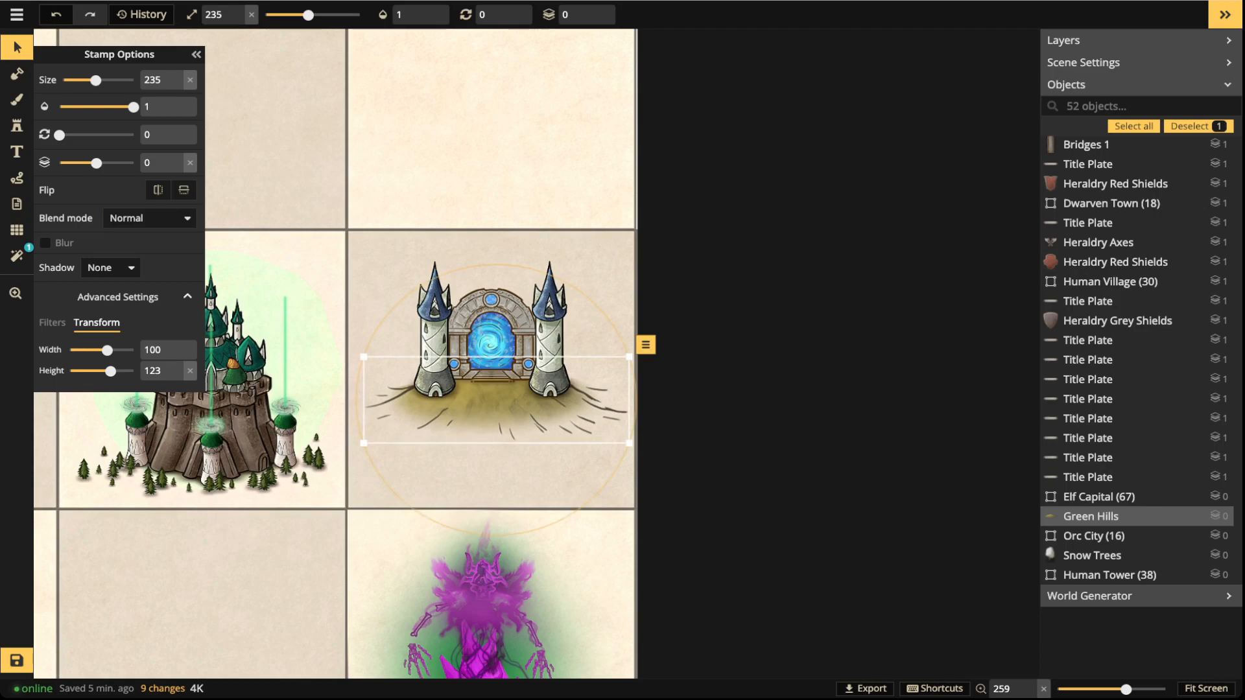
left_click(52, 322)
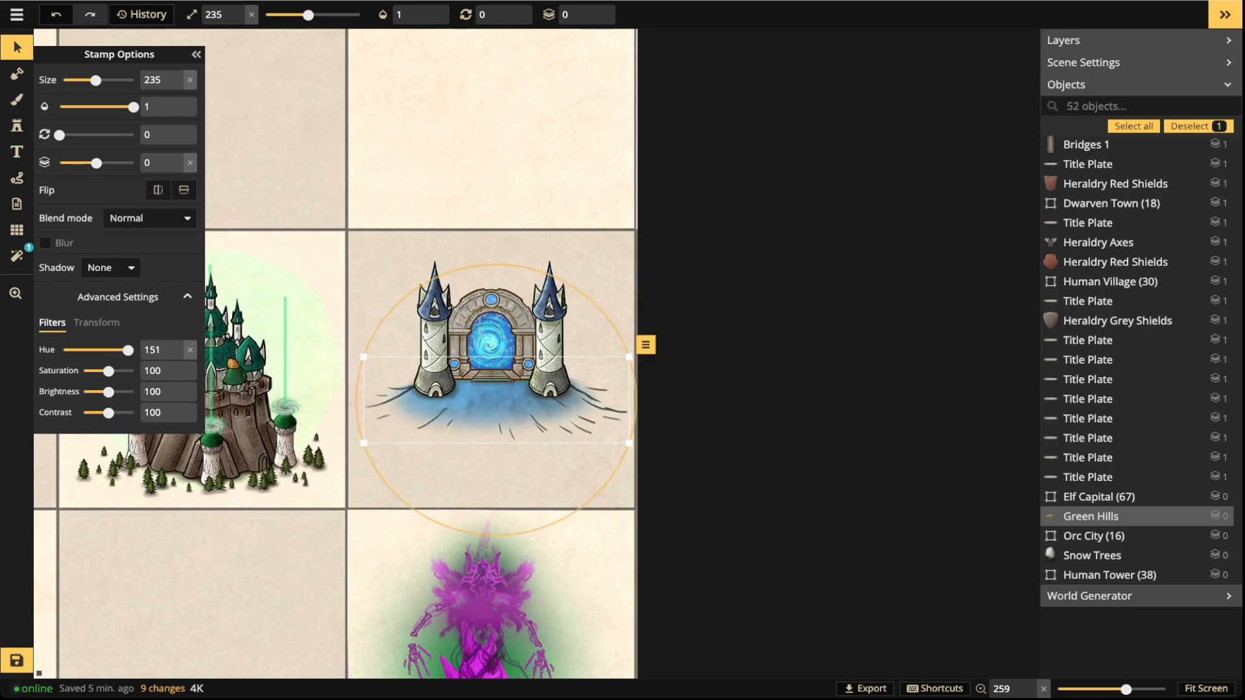
Step: Select the portal, both towers and the hill together, scale them down slightly and move them lower in their square
left_click(403, 266)
left_click_drag(403, 266, 572, 435)
left_click_drag(494, 352, 490, 358)
left_click_drag(623, 449, 615, 443)
left_click_drag(488, 356, 493, 366)
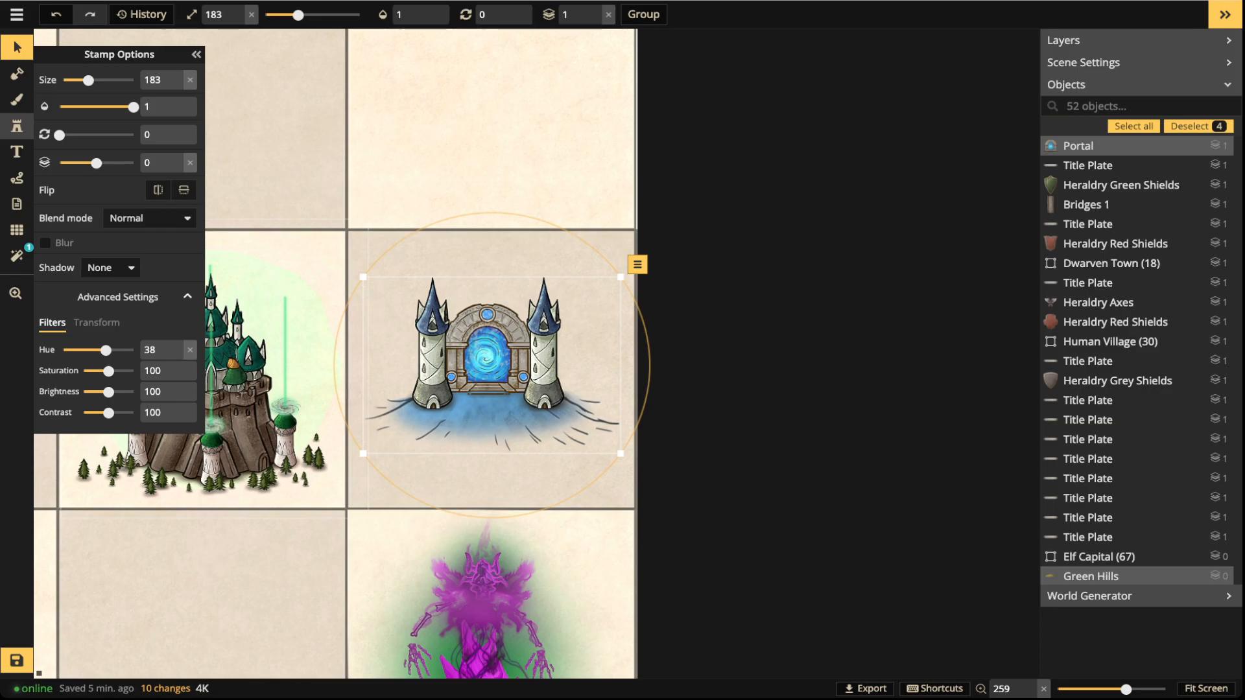
Step: Choose the Heraldry Eagle stamp from the Heraldry group of the stamp catalog
left_click(17, 126)
left_click(79, 104)
scroll(474, 467, "down", 10)
scroll(539, 480, "down", 10)
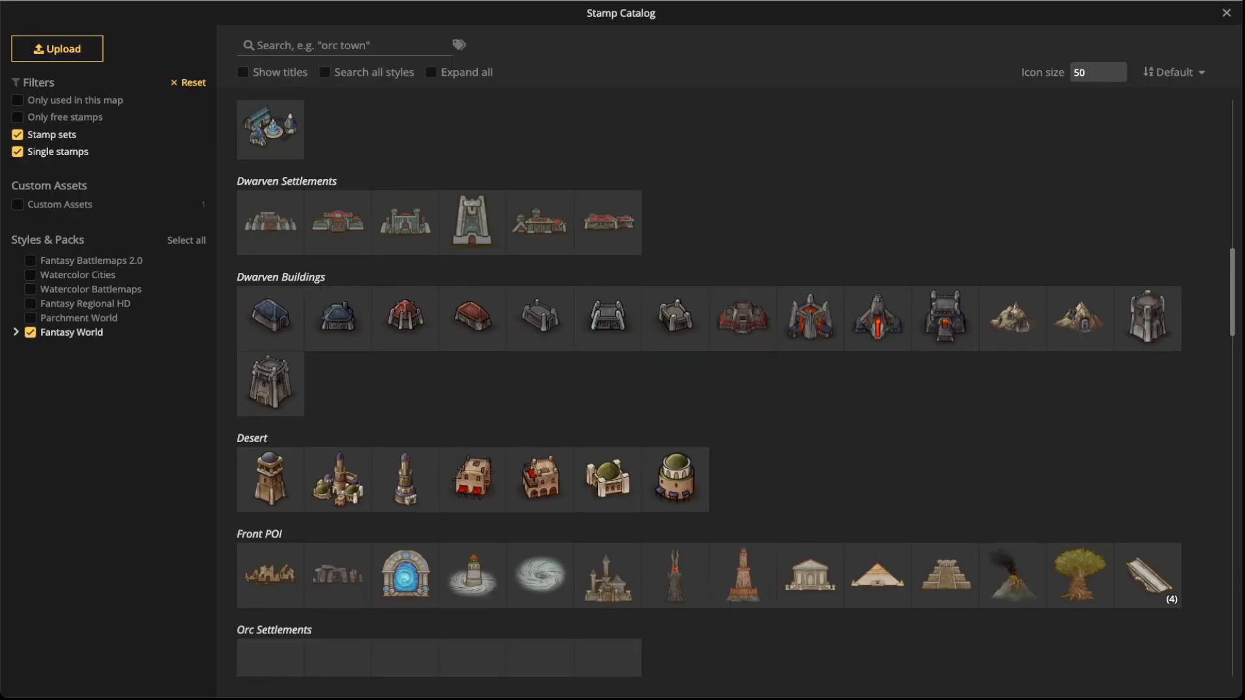
scroll(538, 489, "down", 10)
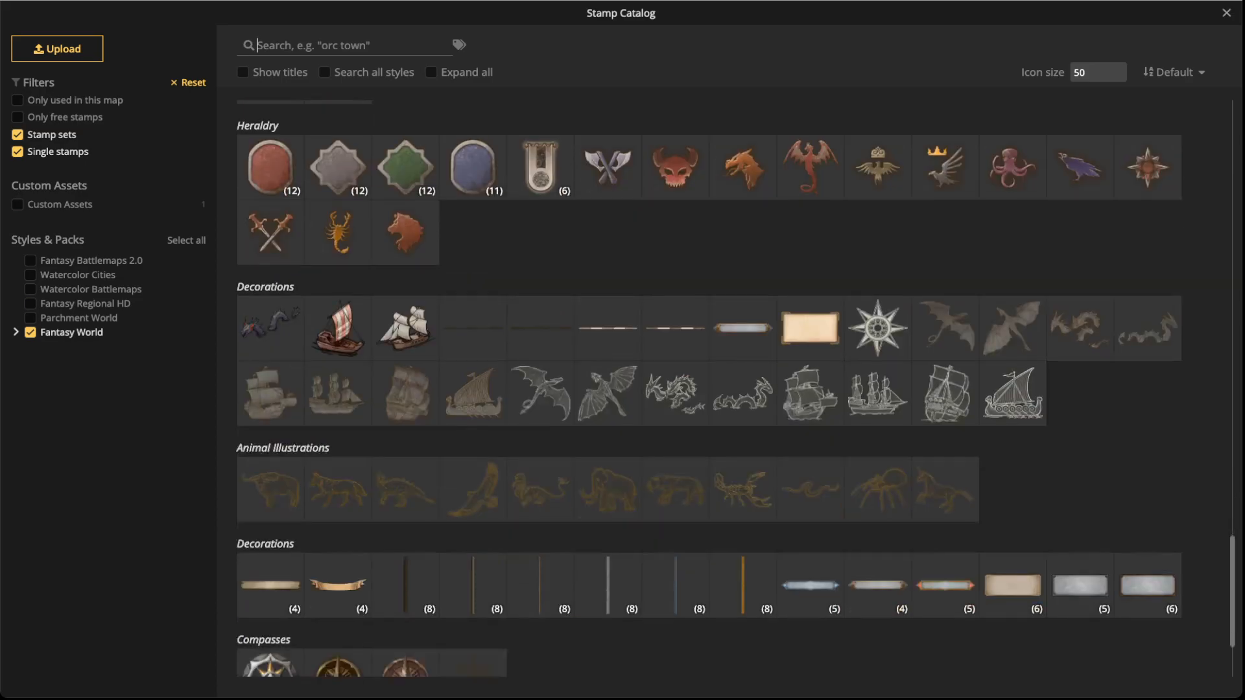
scroll(538, 489, "up", 3)
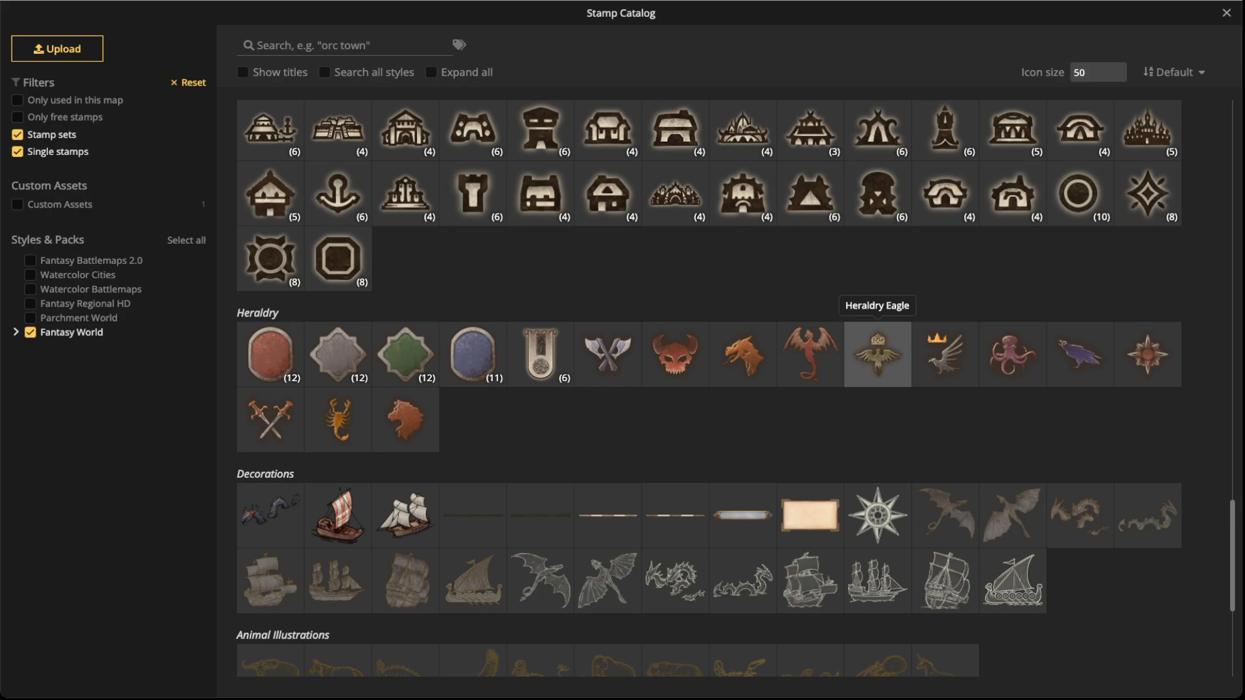
left_click(878, 354)
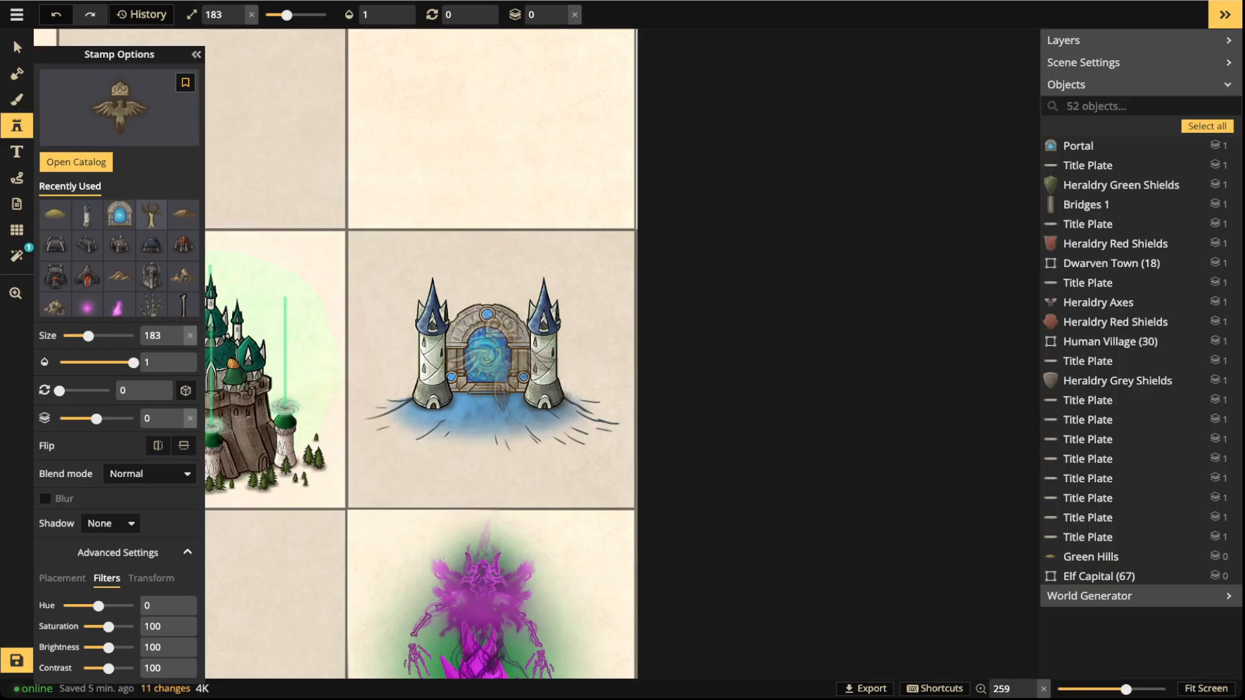
Step: Place one eagle at size 183 on layer 0, centered above the portal arch between the towers
left_click(487, 275)
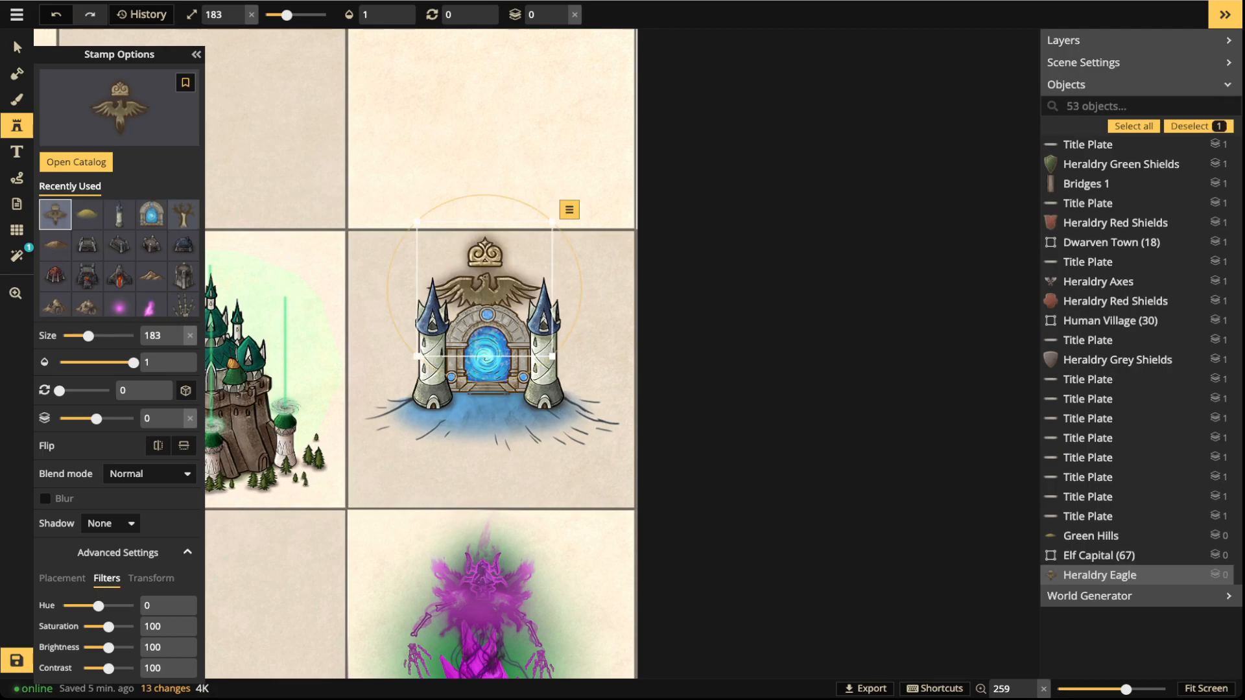
mouse_move(487, 292)
left_mouse_down()
mouse_move(487, 302)
mouse_move(487, 281)
left_mouse_up()
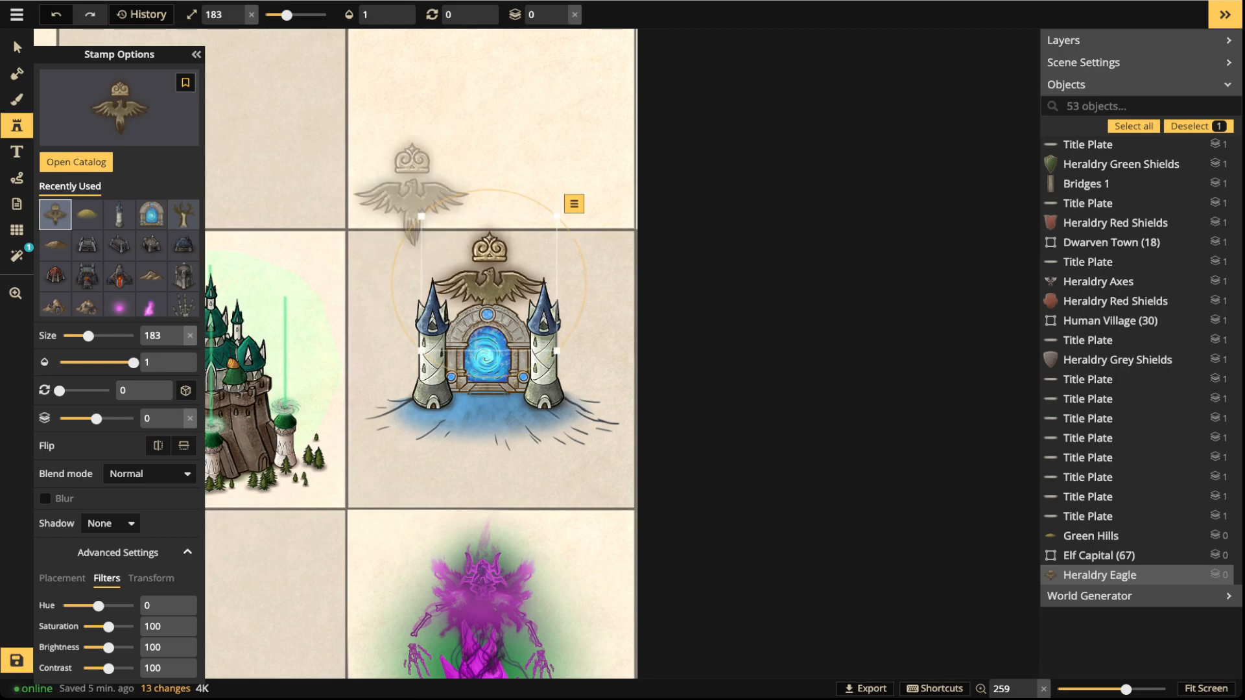
Step: Select the eagle with the portal, towers and hill and move them all down within the square
left_click(17, 47)
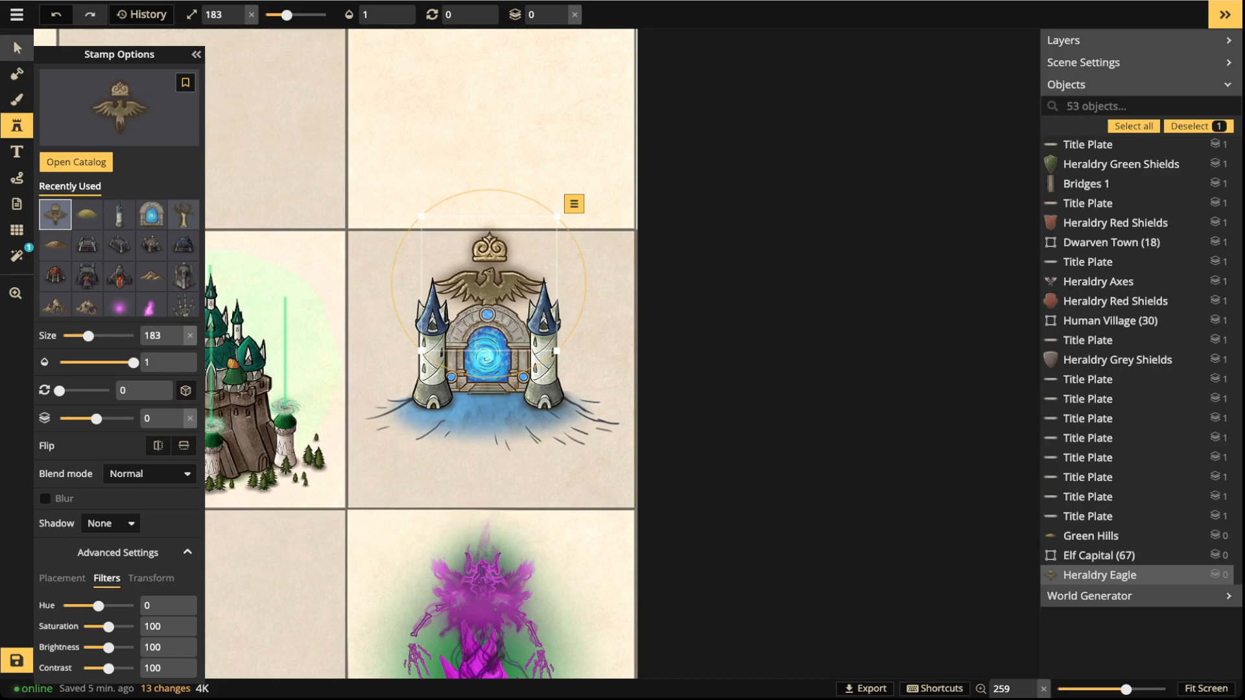
left_click_drag(419, 185, 572, 445)
left_click_drag(487, 357, 485, 378)
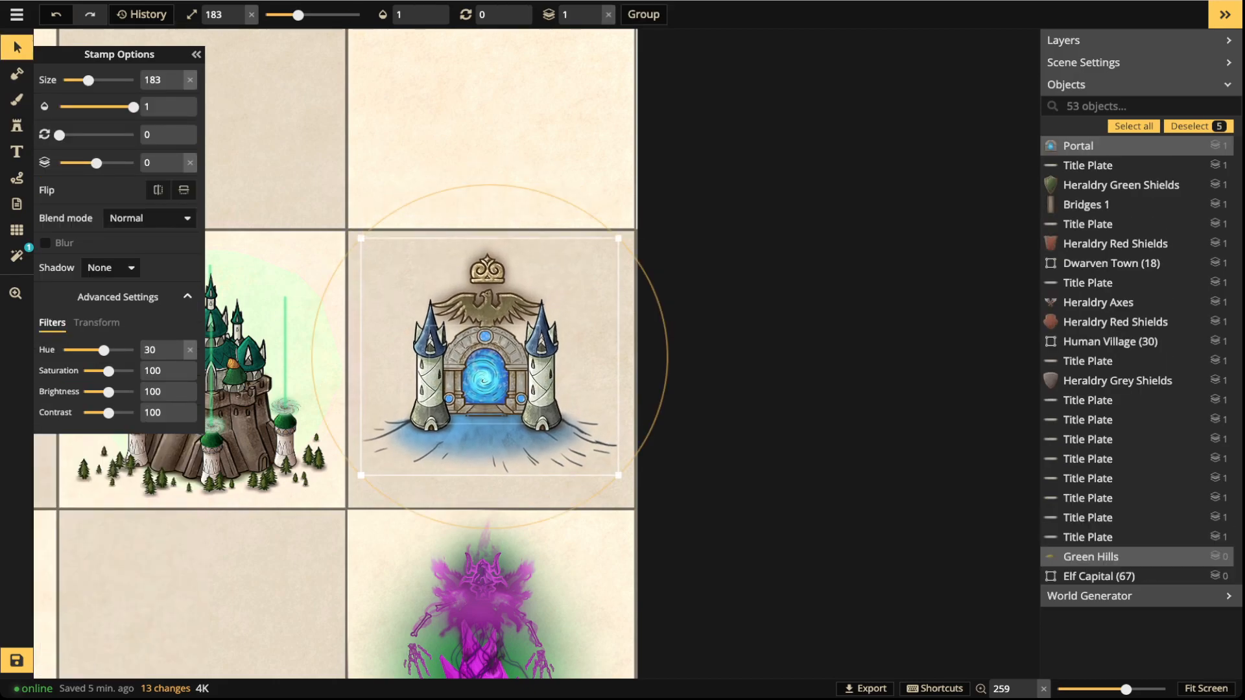
Step: Set the eagle's saturation to 200 and keep its hue at 0 for a golden look
left_click(485, 378)
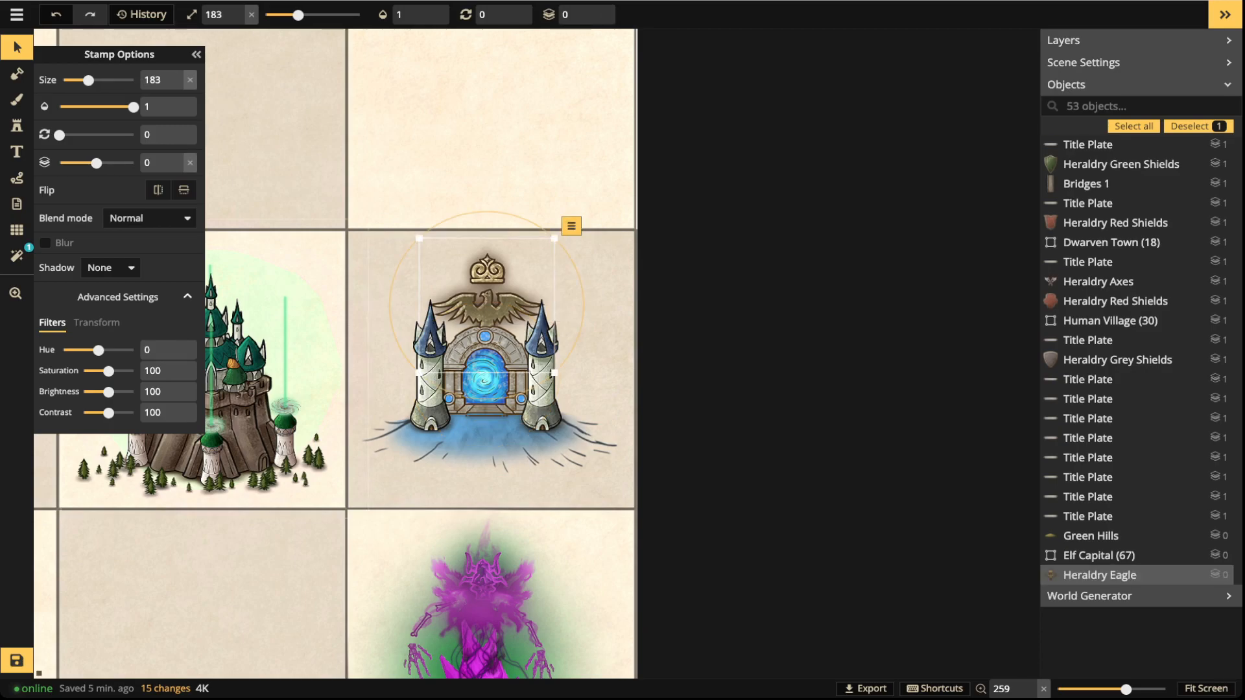
left_click_drag(108, 370, 128, 351)
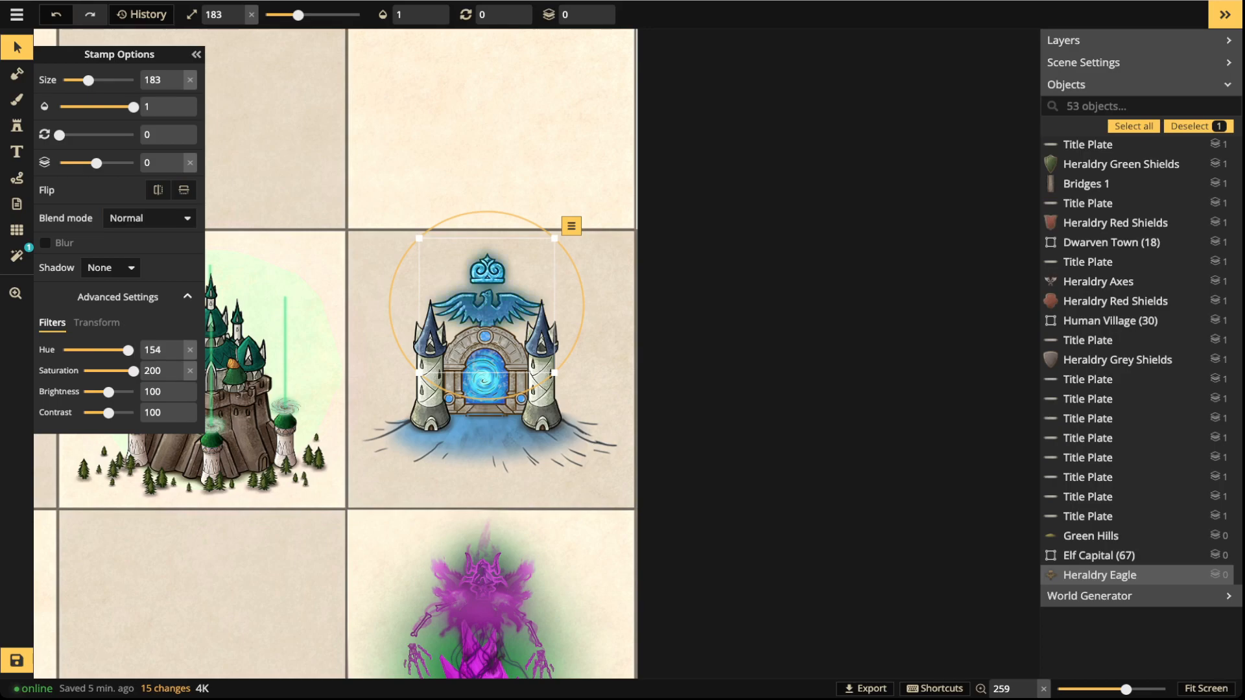
left_click(190, 349)
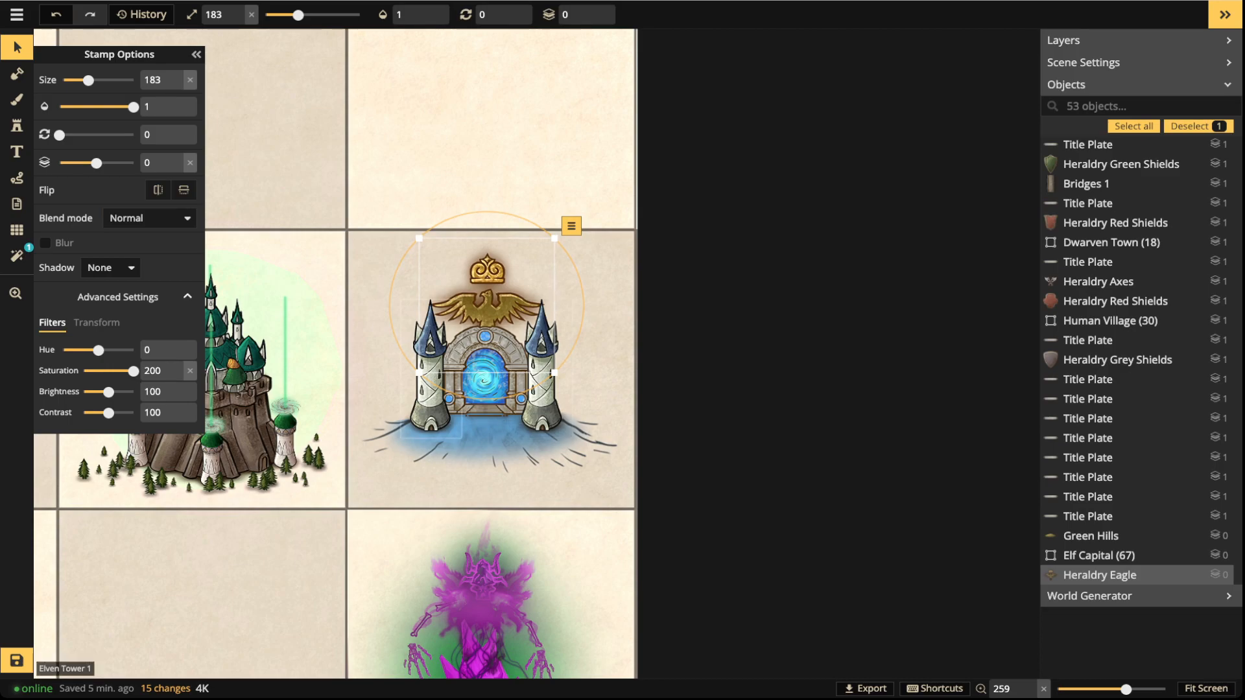
key("Escape")
scroll(478, 302, "down", 2)
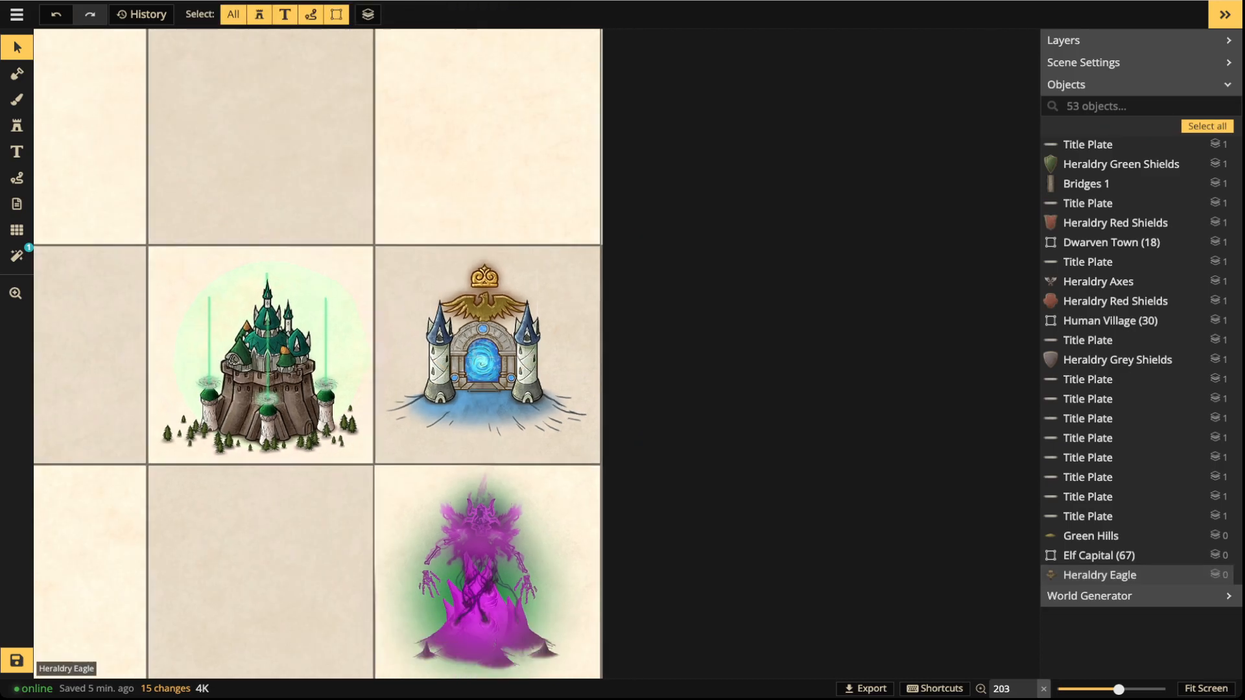
Step: Select all five landmark stamps together and shift them slightly up and right to center them in the square
left_click(481, 303)
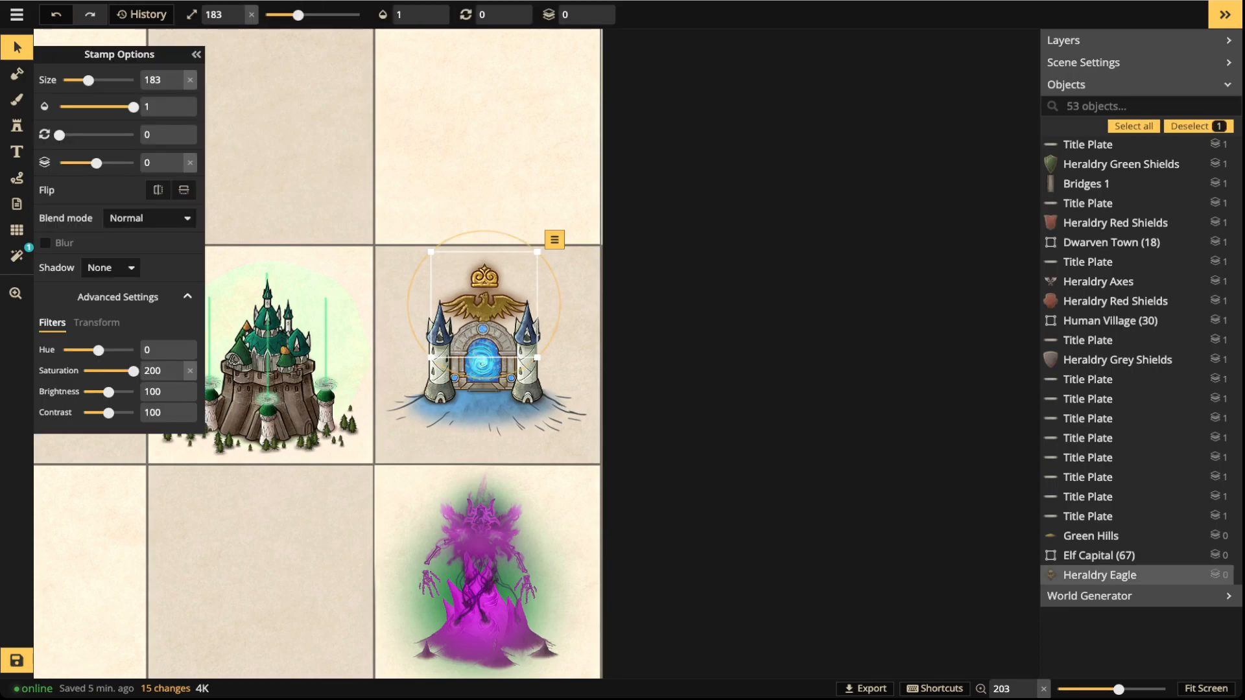
mouse_move(405, 245)
left_mouse_down()
mouse_move(522, 409)
mouse_move(565, 432)
left_mouse_up()
left_click_drag(486, 350, 491, 343)
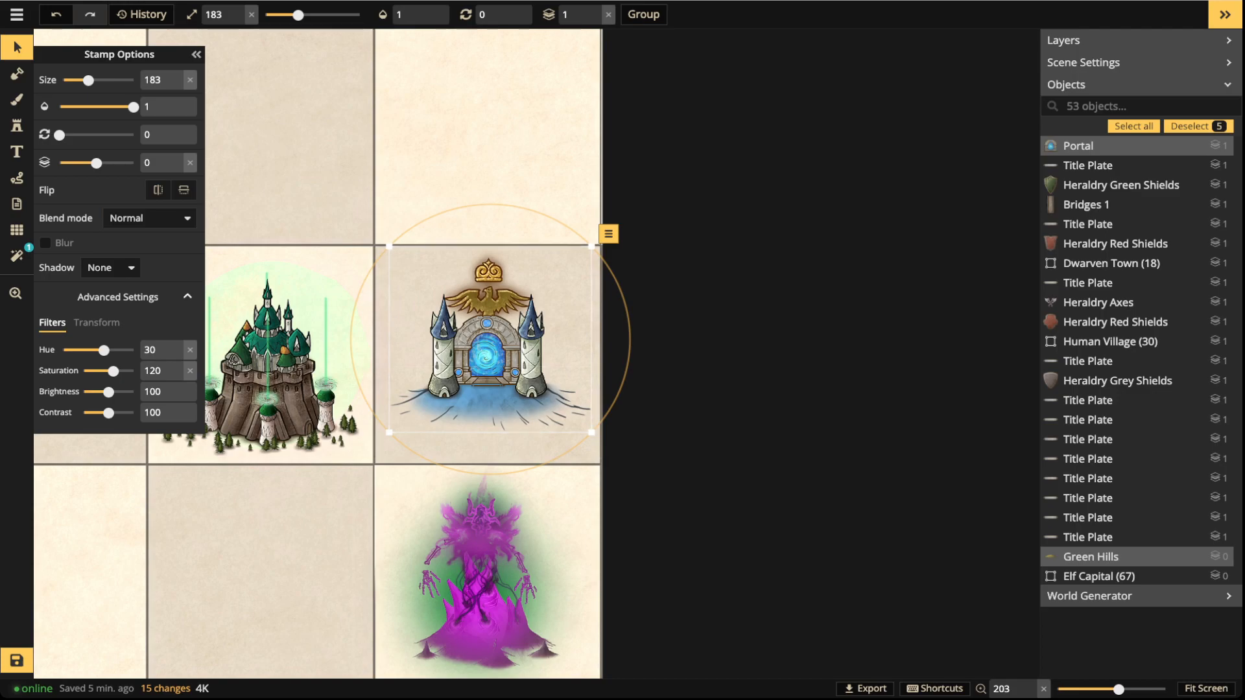
Step: Choose the bronze compass, the second stamp in the Compasses group of the stamp catalog
left_click(17, 126)
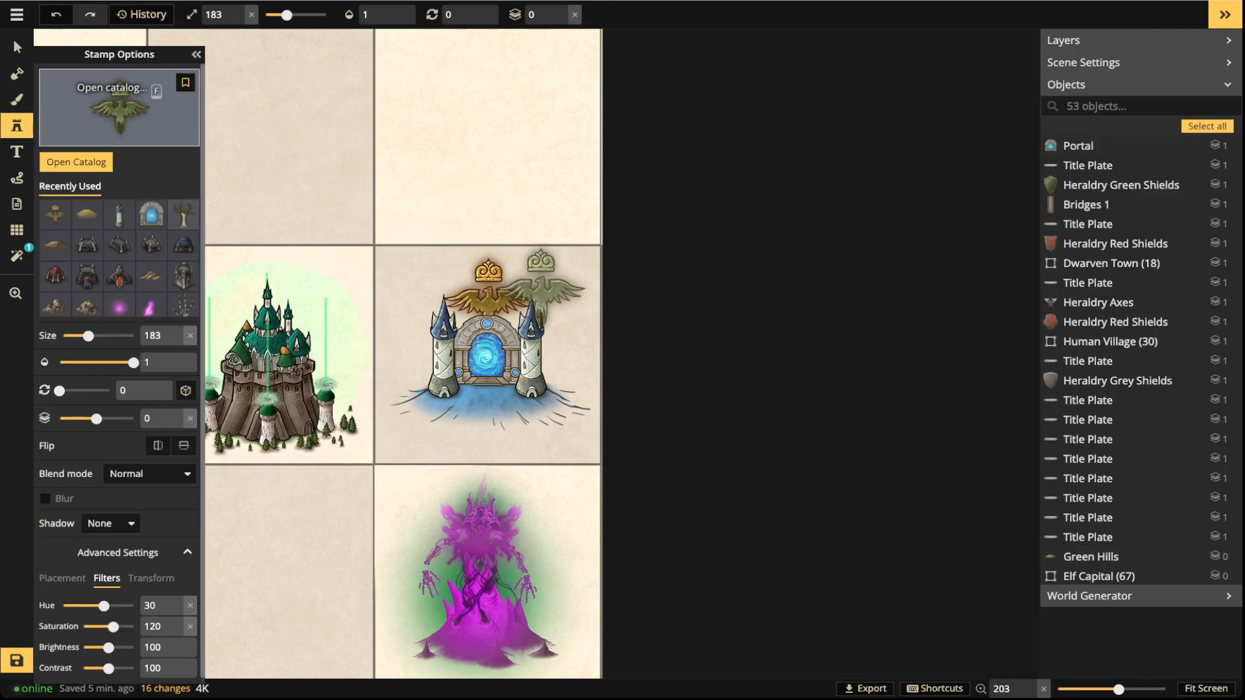
key("f")
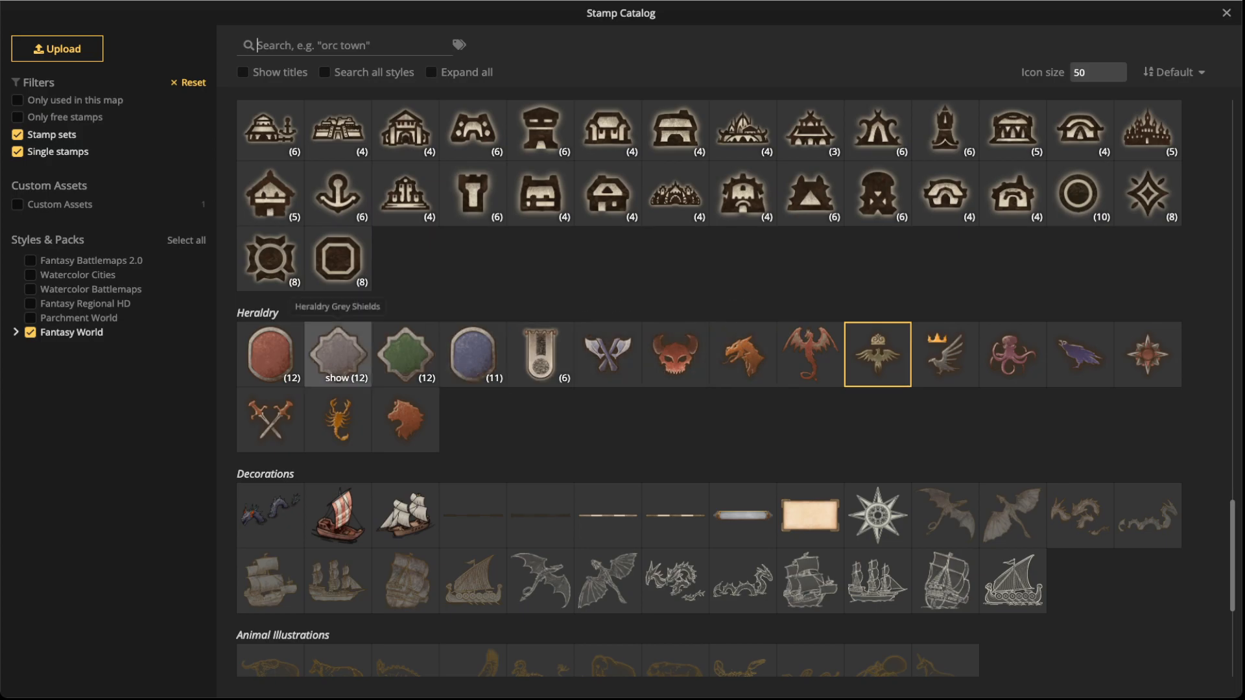
scroll(337, 354, "down", 4)
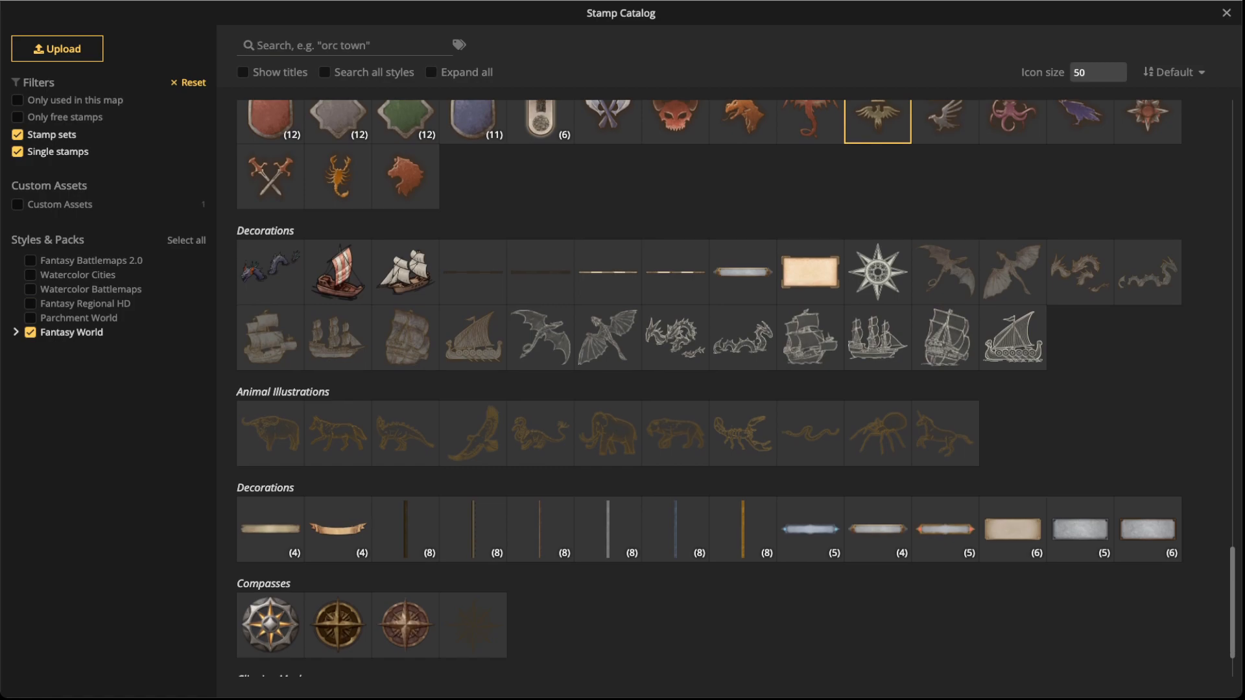
scroll(708, 388, "down", 2)
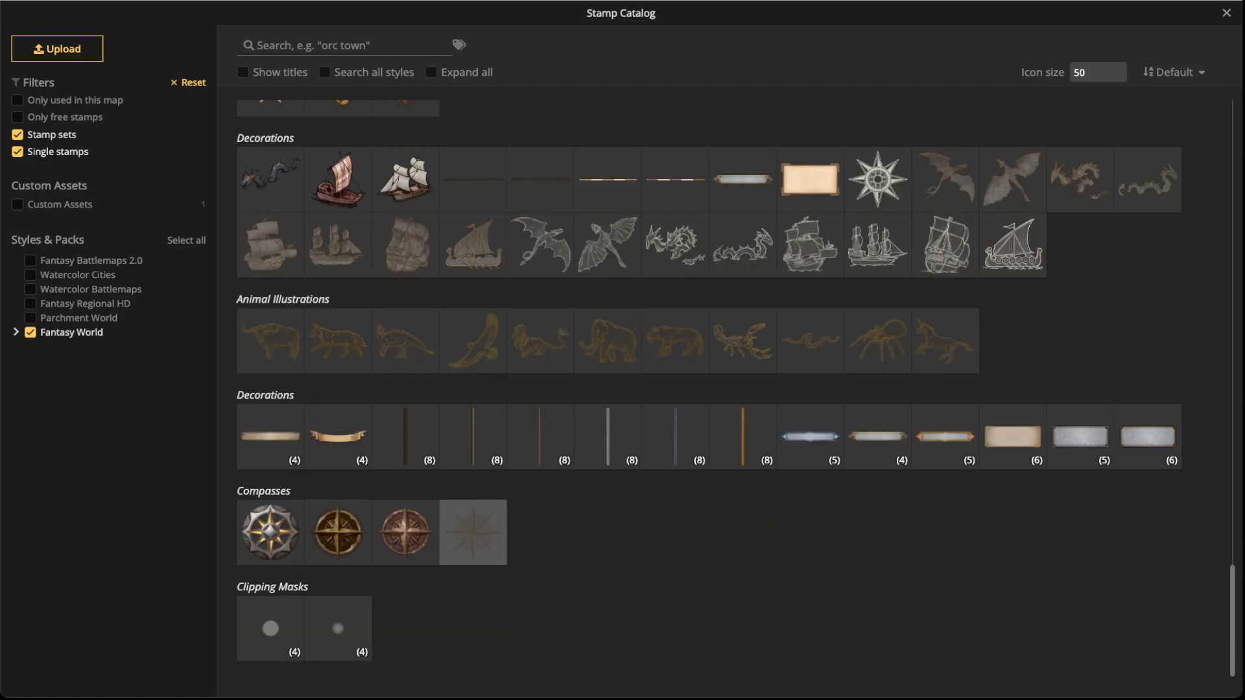
left_click(338, 532)
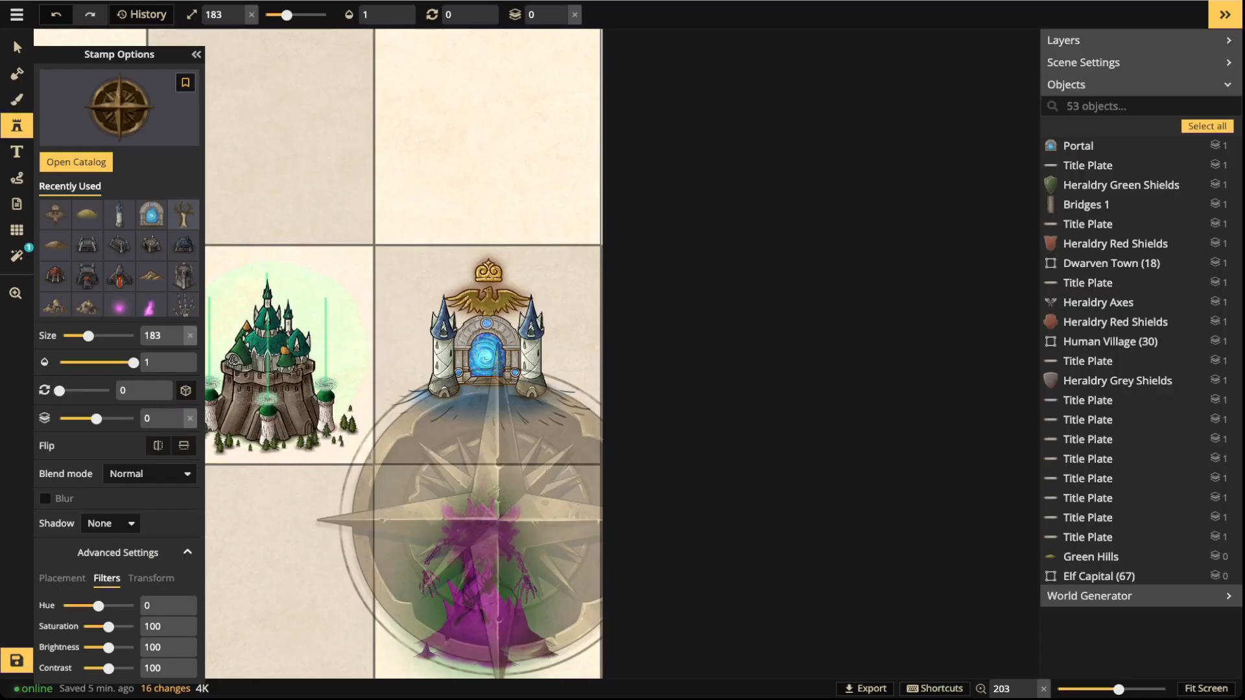
Step: Place one compass on layer 0 on the hill before the portal, enlarge it to size 43 and rotate it to 45
scroll(491, 415, "down", 8)
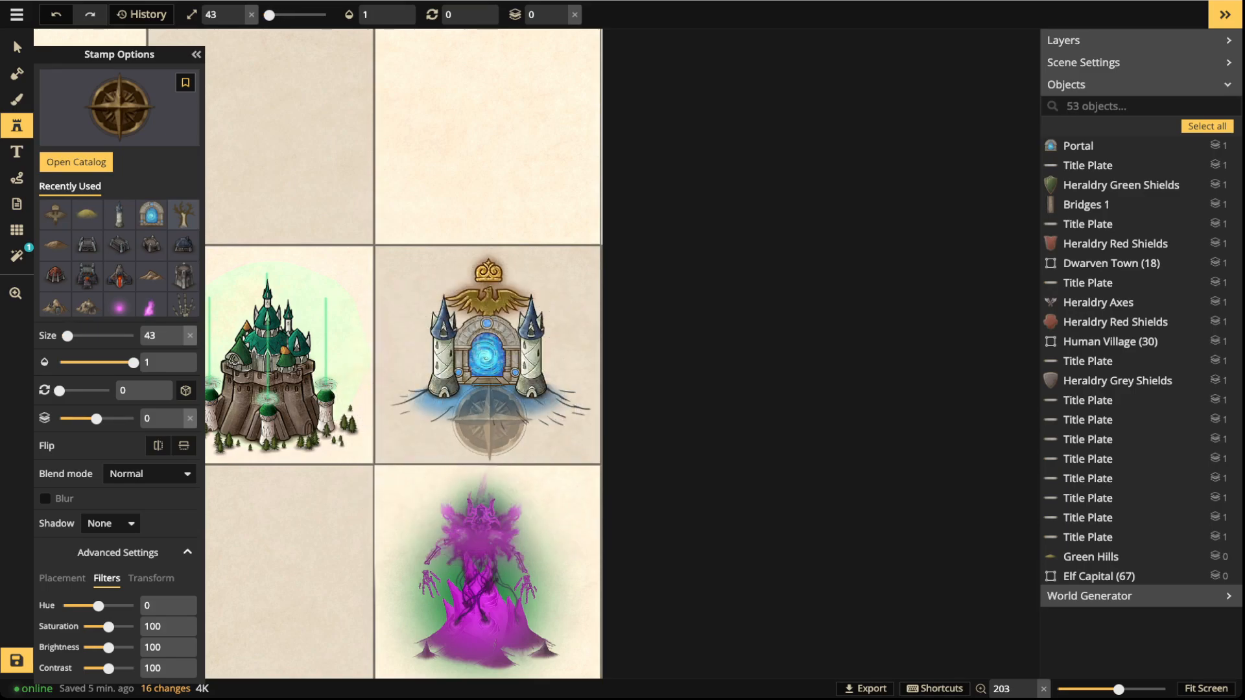
left_click(488, 413)
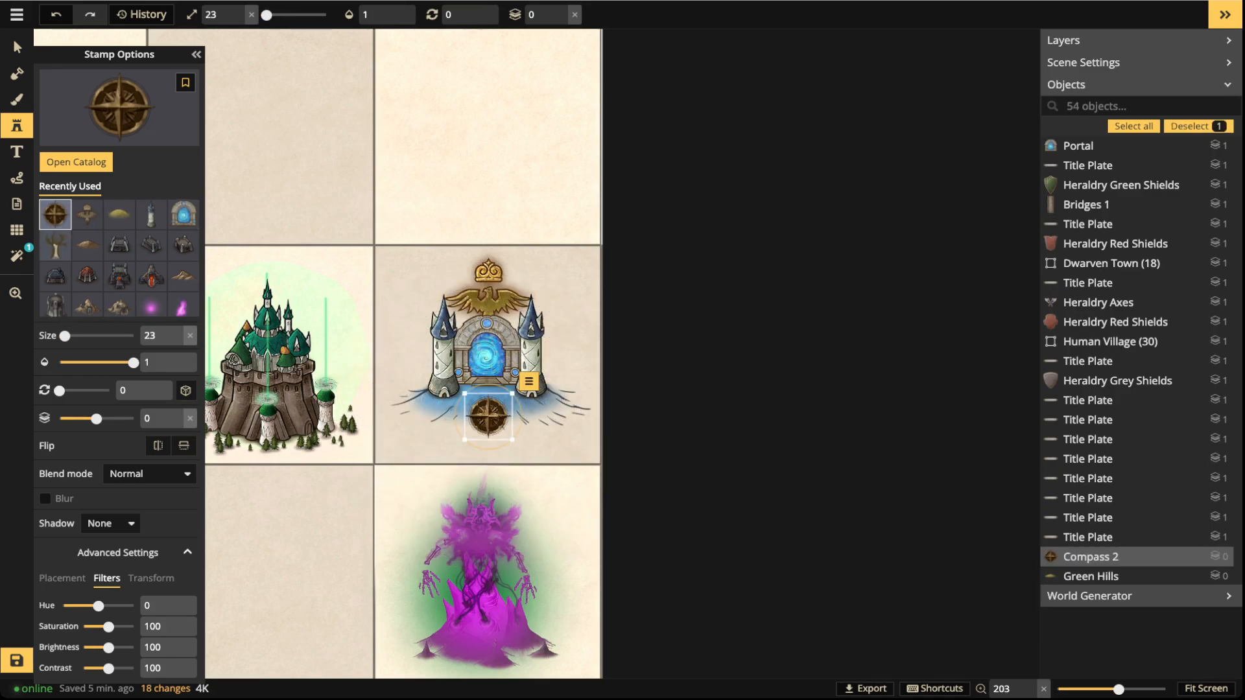
key("v")
scroll(504, 441, "up", 3)
left_click_drag(512, 434, 474, 496)
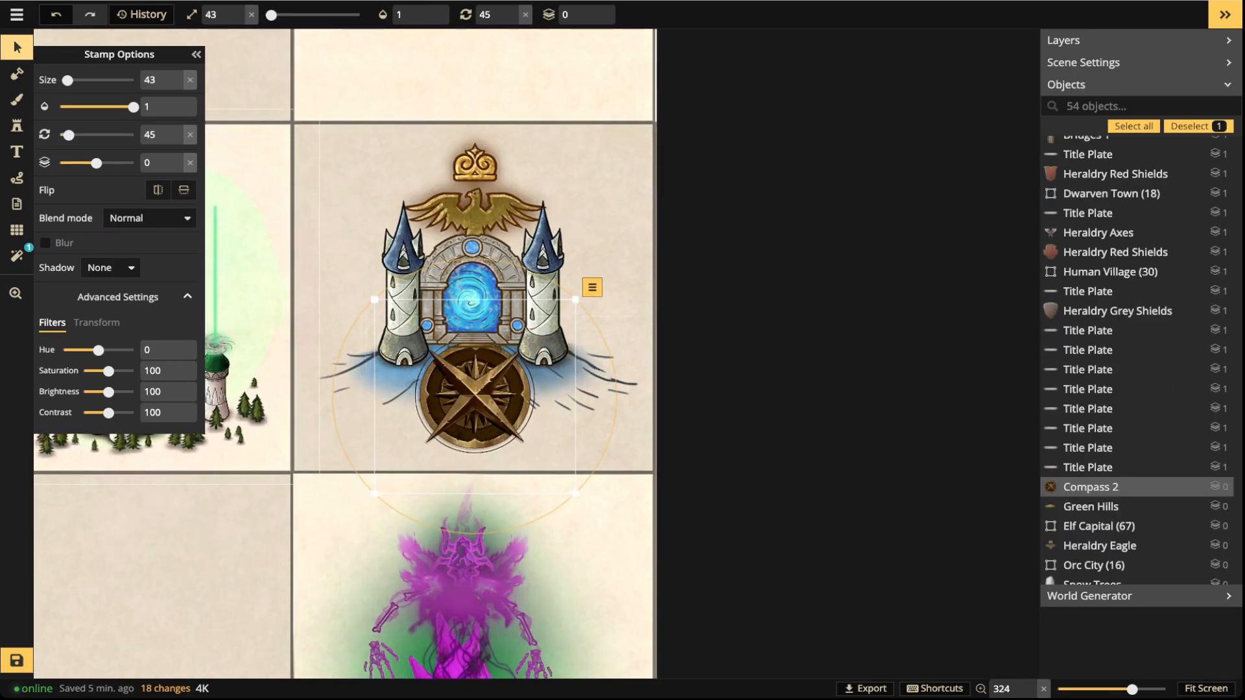
Step: Flatten the compass to height 50 and turn it back to rotation 0, centered in front of the portal steps
left_click(96, 322)
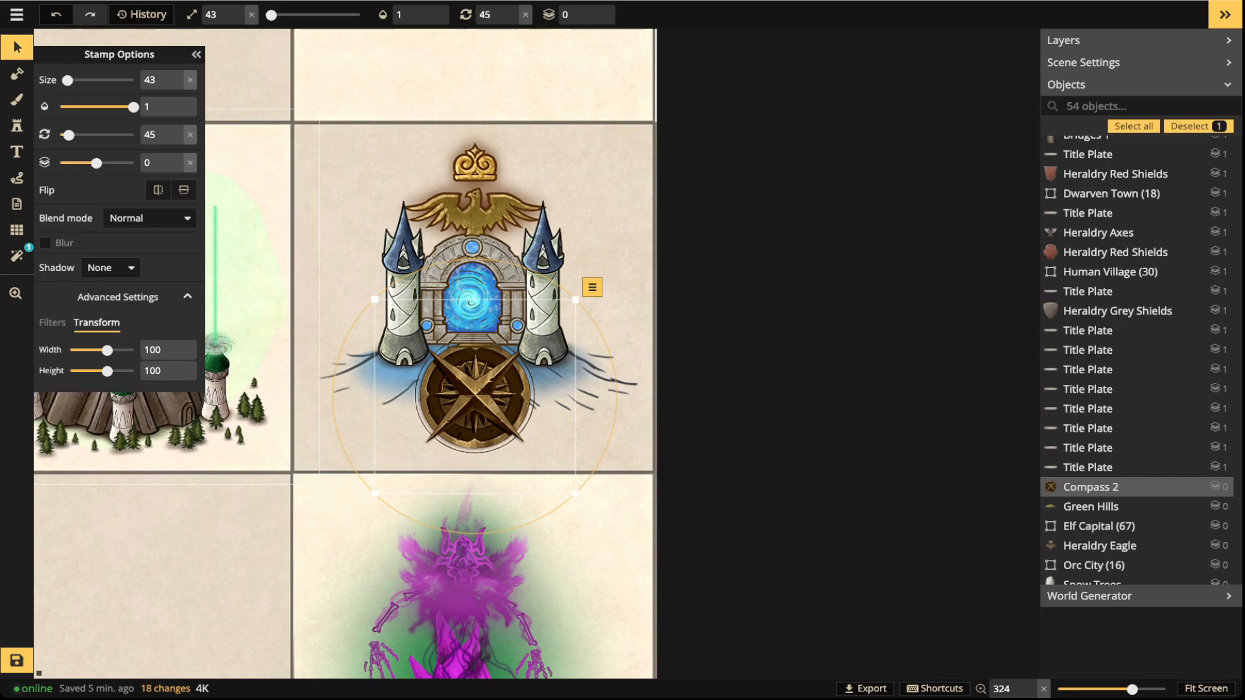
left_click_drag(107, 371, 95, 371)
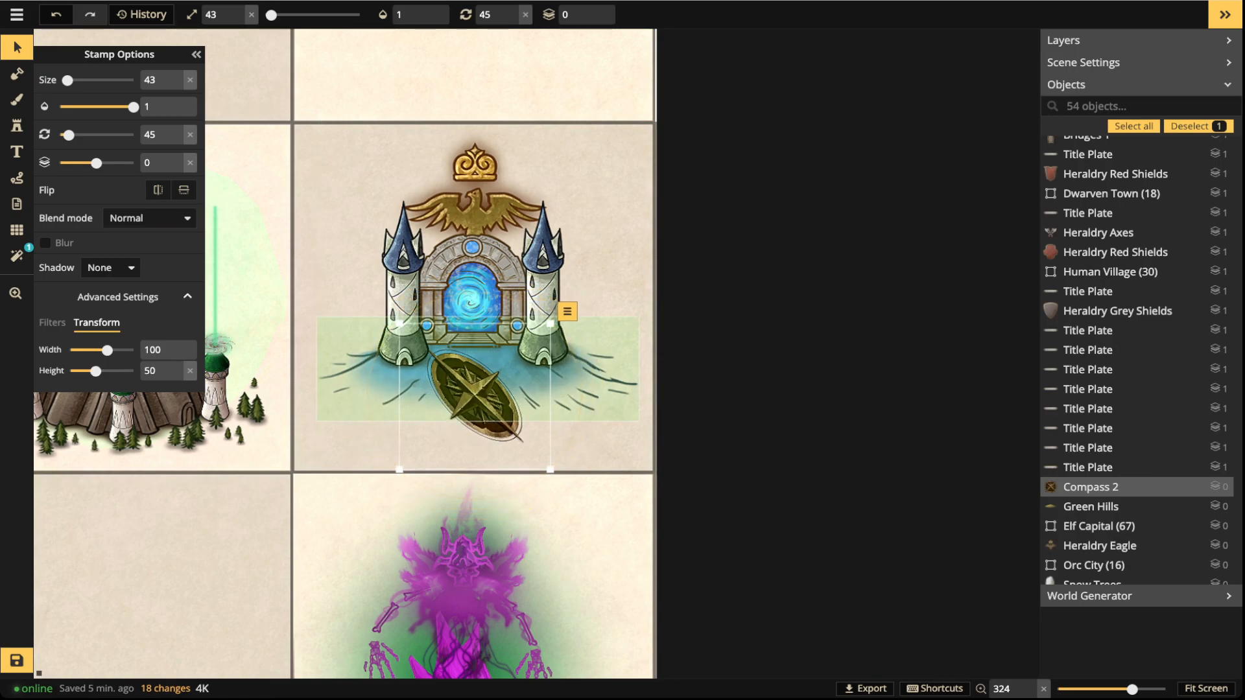
scroll(475, 395, "down", 3)
left_click_drag(475, 395, 475, 393)
left_click(17, 47)
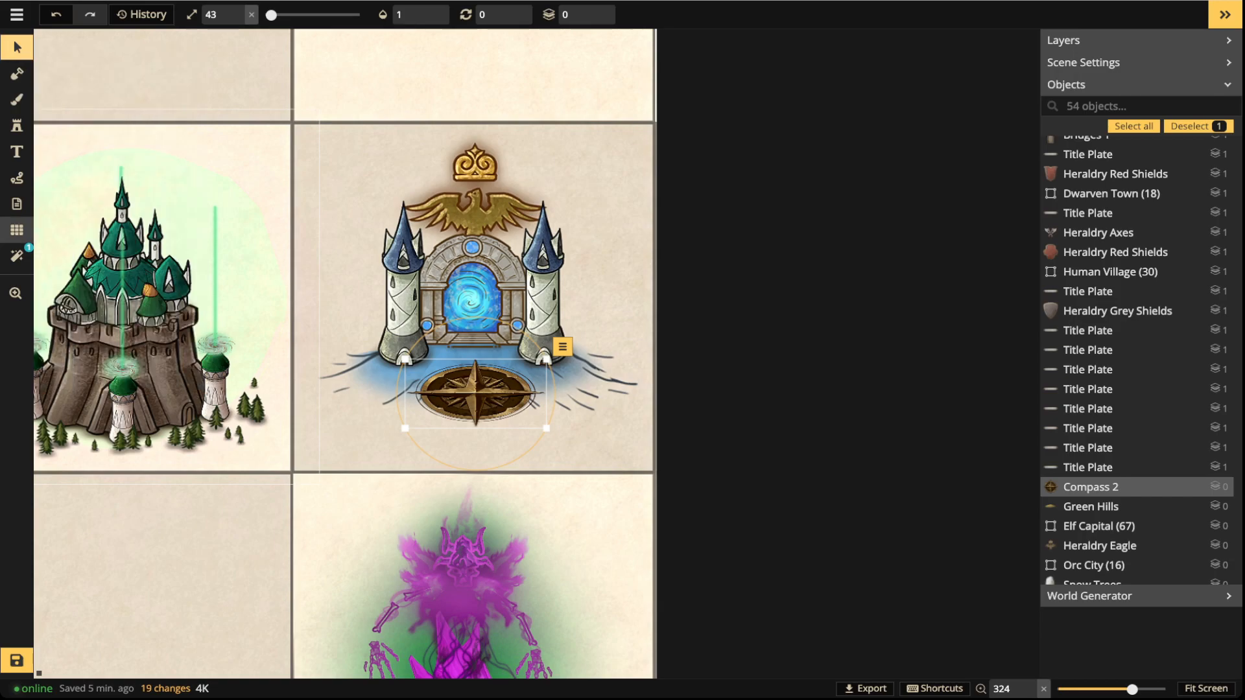
left_click(17, 48)
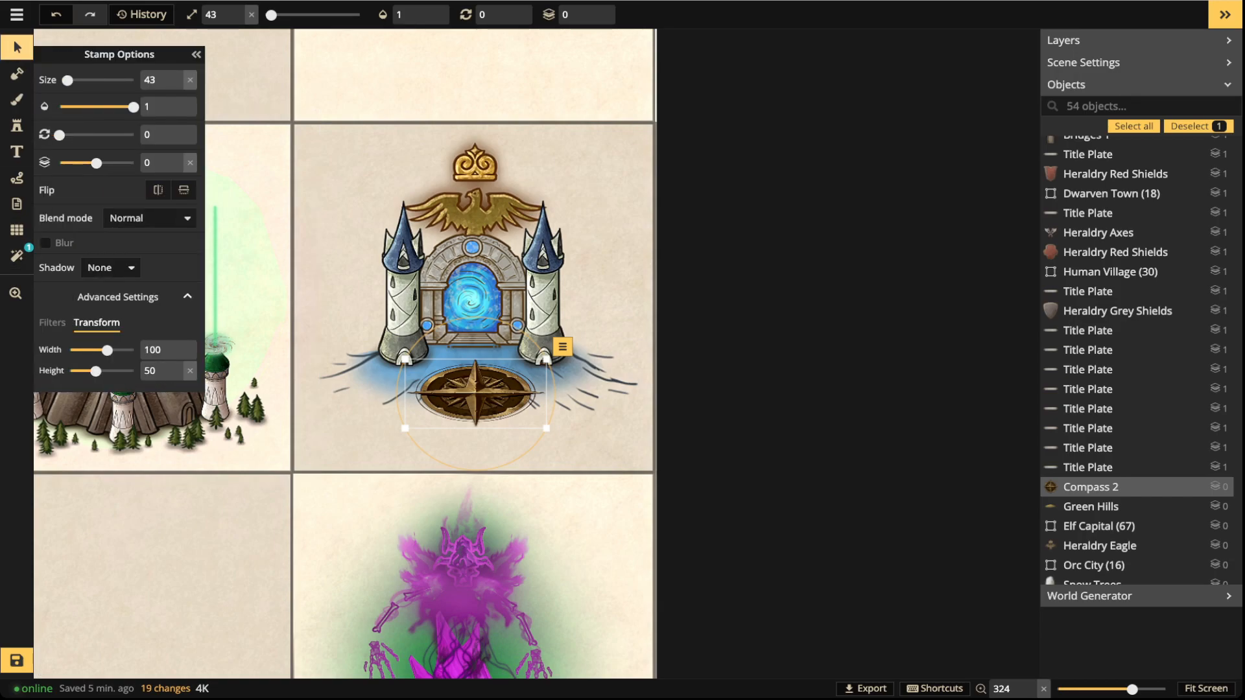
Step: Recolor the compass blue with hue 180 and brightness 132
left_click(52, 323)
left_click_drag(100, 350, 62, 350)
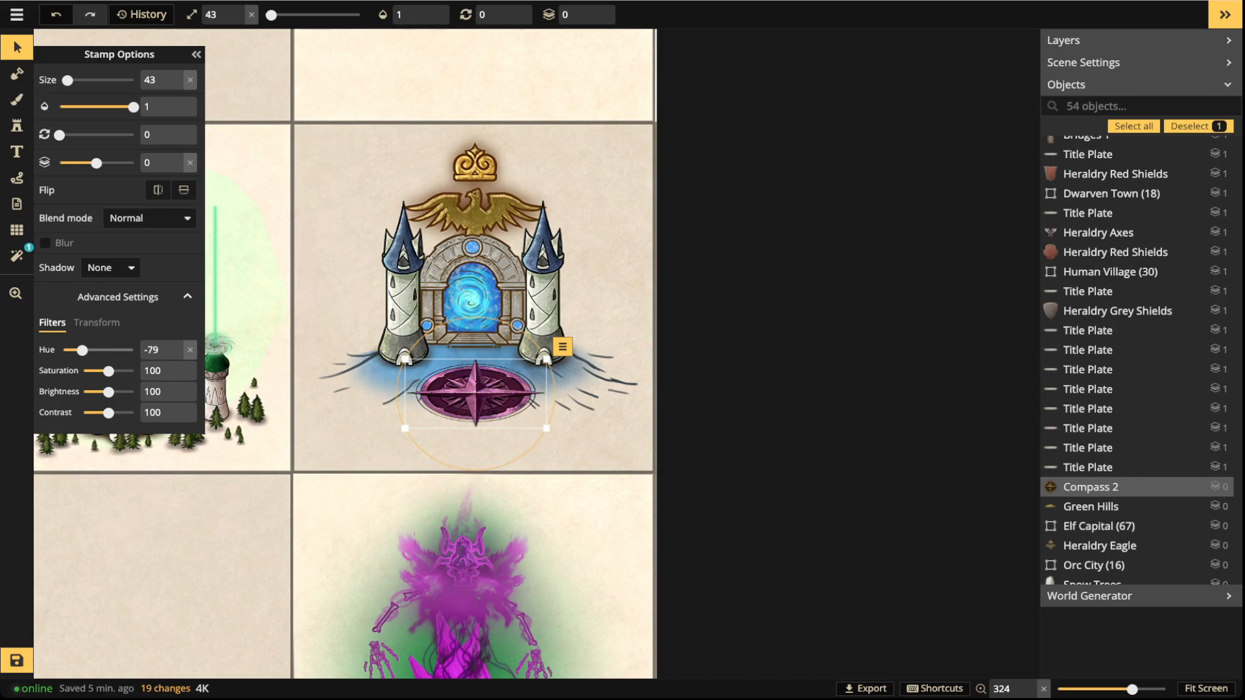
left_click_drag(90, 350, 100, 350)
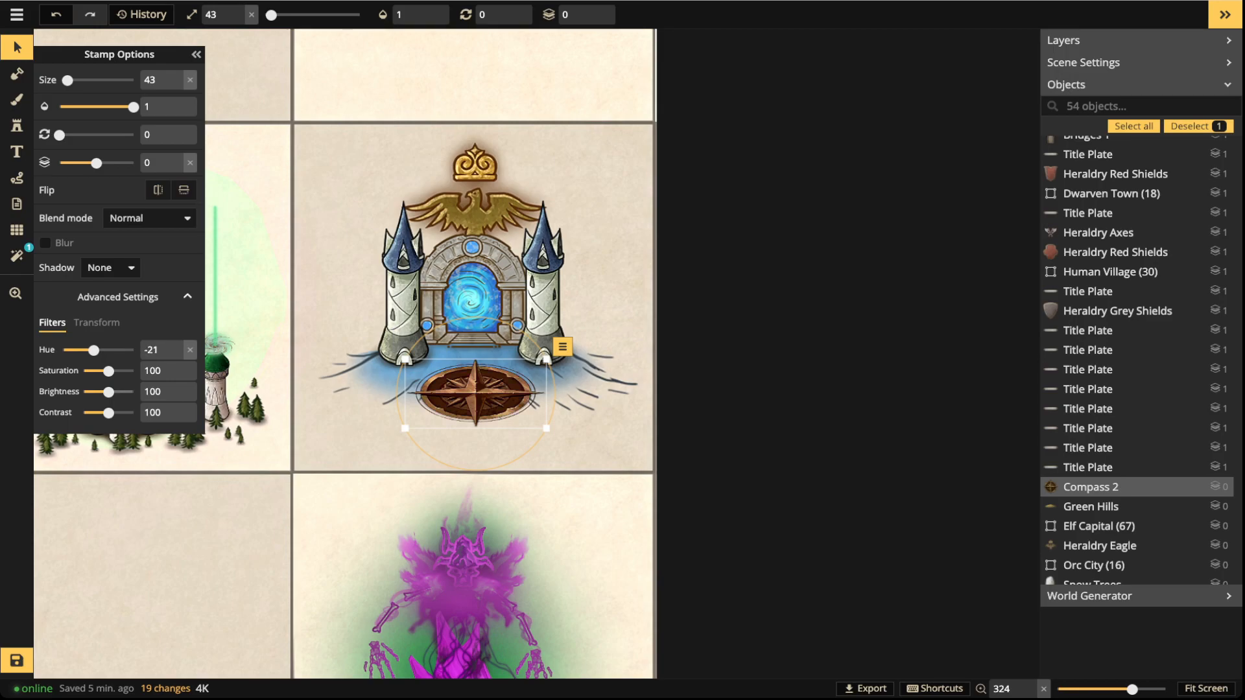
left_click_drag(109, 392, 117, 392)
left_click_drag(94, 350, 123, 350)
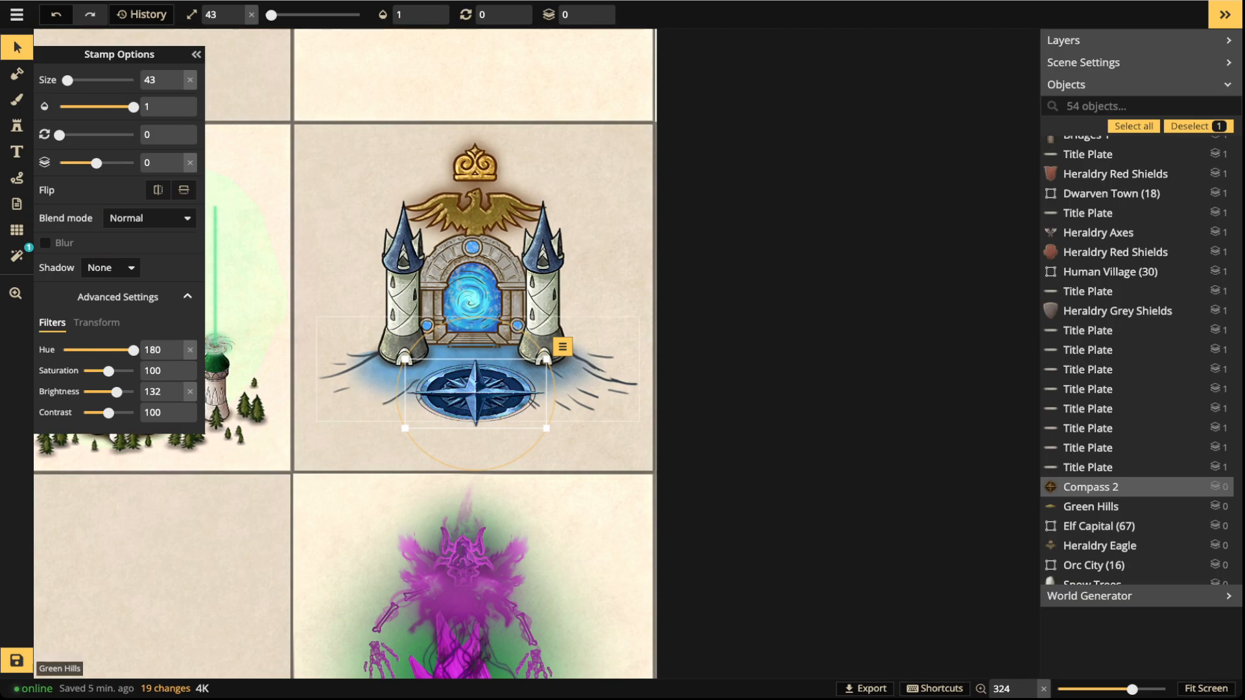
Step: Move the blue compass slightly up toward the portal steps and choose the white snow tree set from the catalog's Trees group
left_click_drag(475, 393, 473, 376)
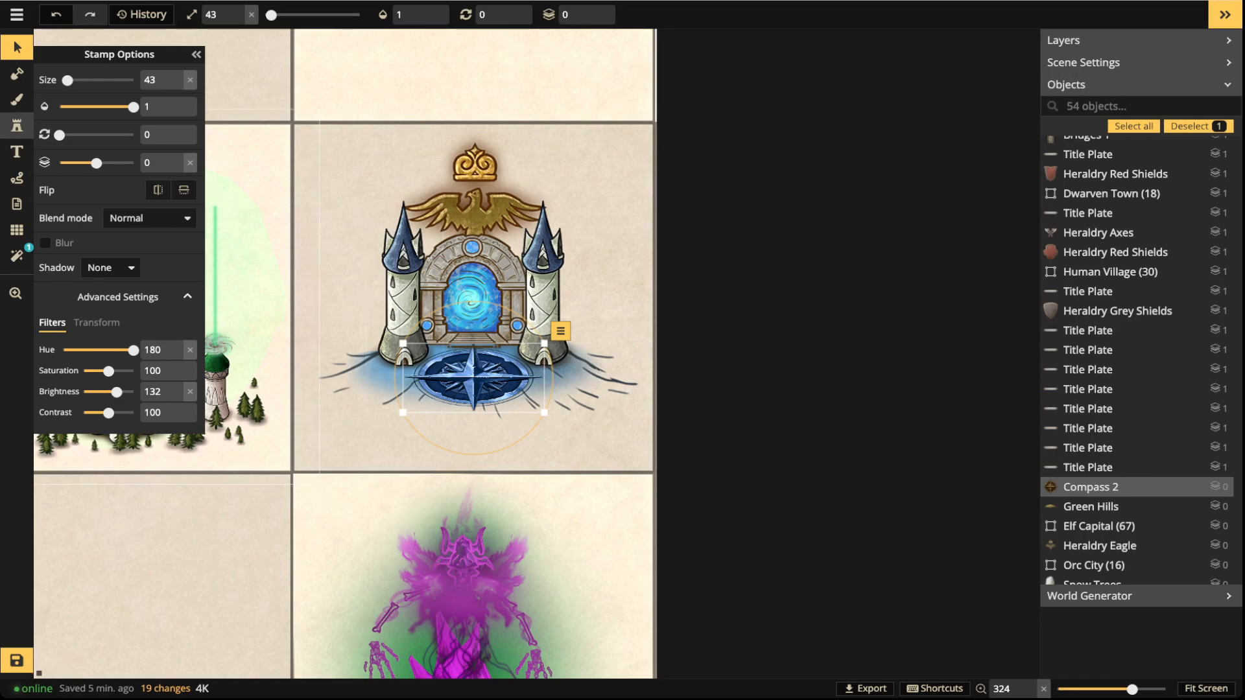
left_click(17, 125)
key("f")
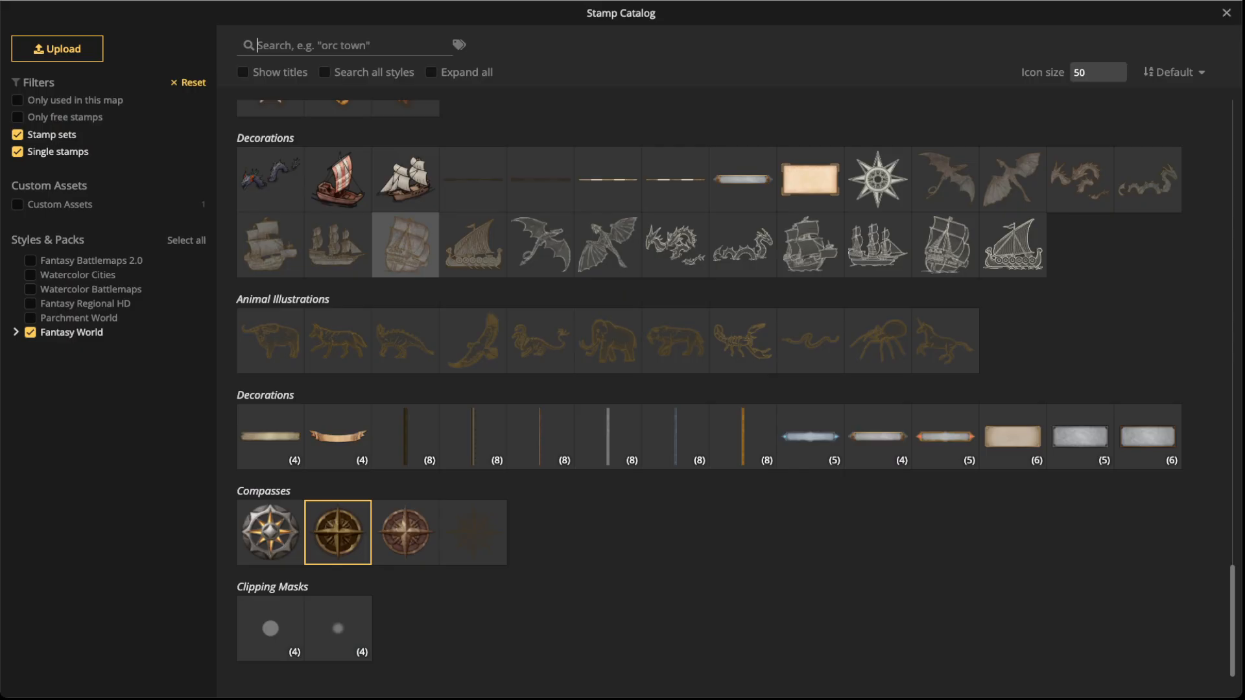
scroll(539, 339, "up", 10)
scroll(708, 388, "up", 15)
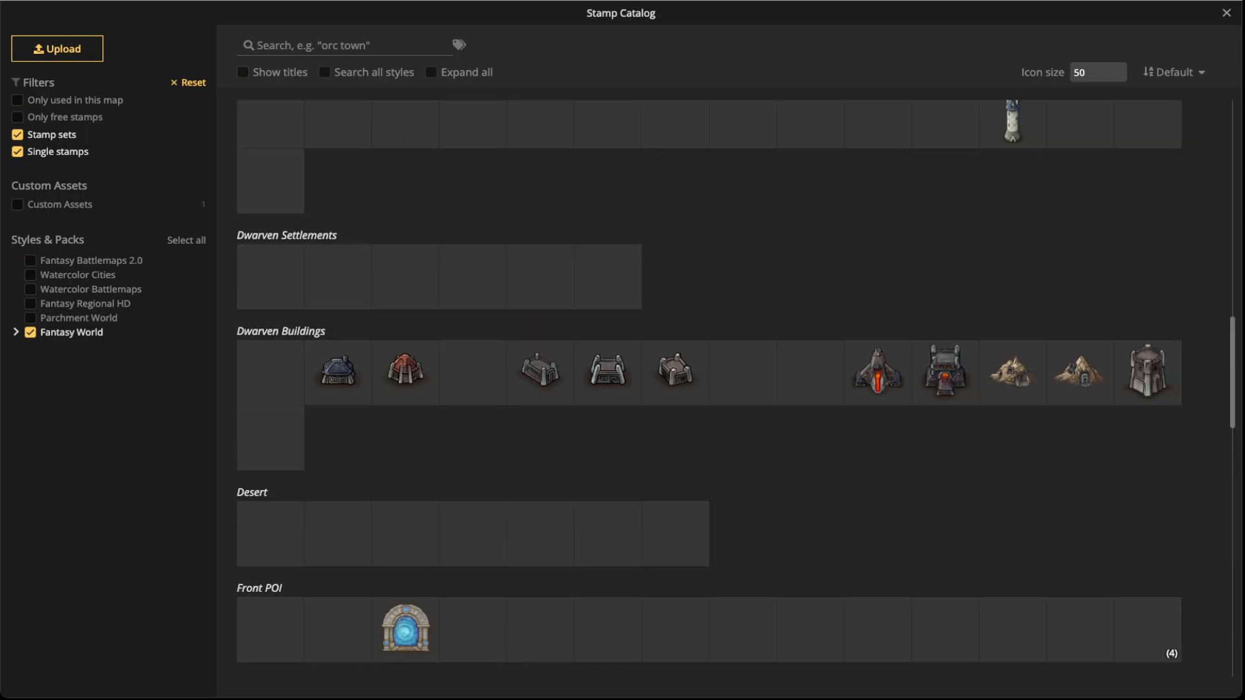
scroll(539, 396, "up", 7)
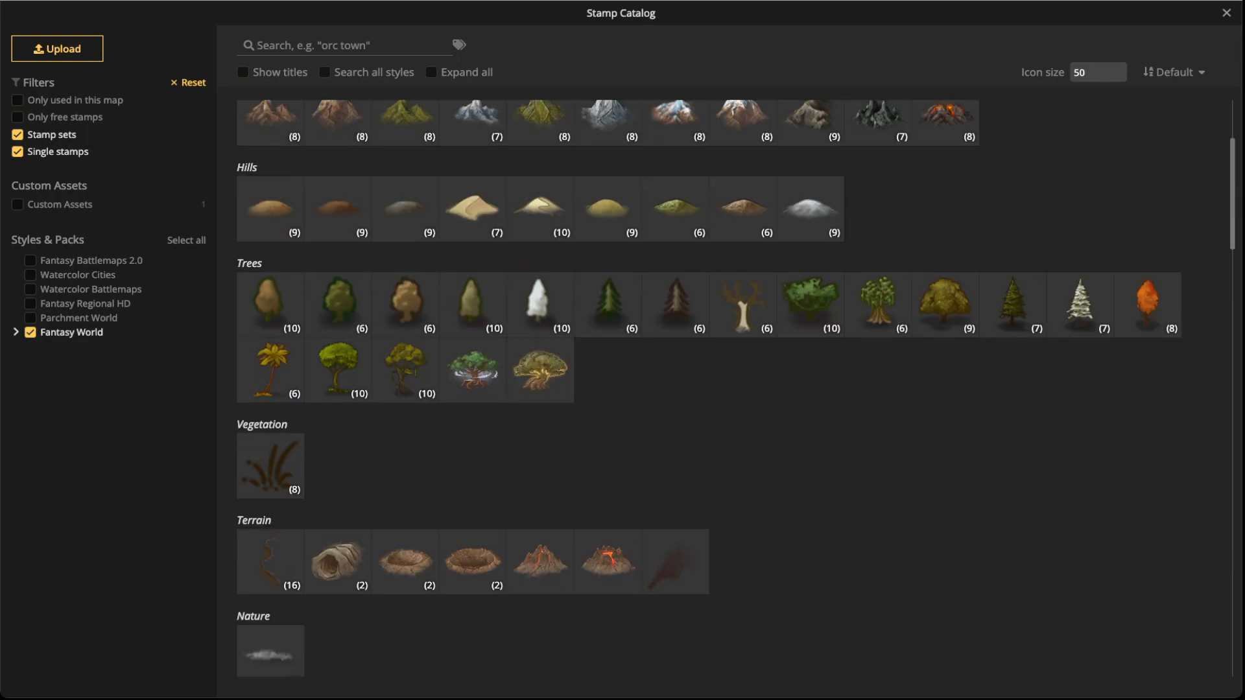
left_click(540, 499)
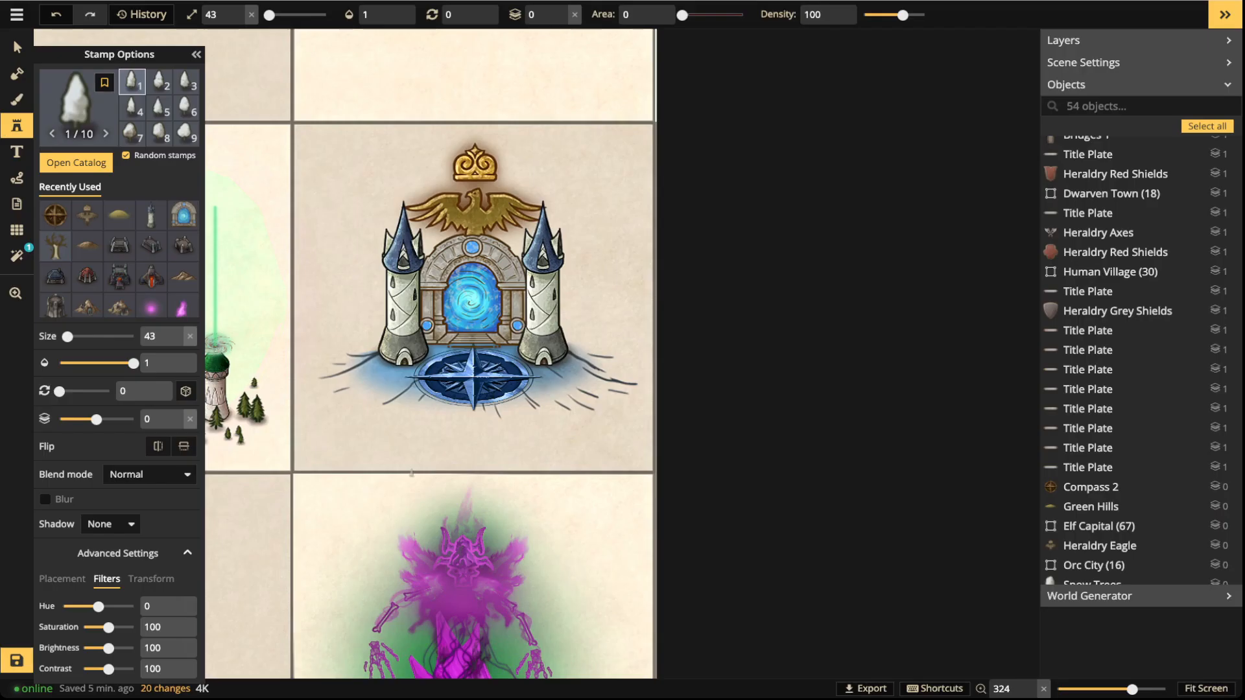
Step: Place five snow trees at size 103 on layer 2 around the foot of the left tower
scroll(339, 334, "up", 2)
scroll(339, 335, "up", 5)
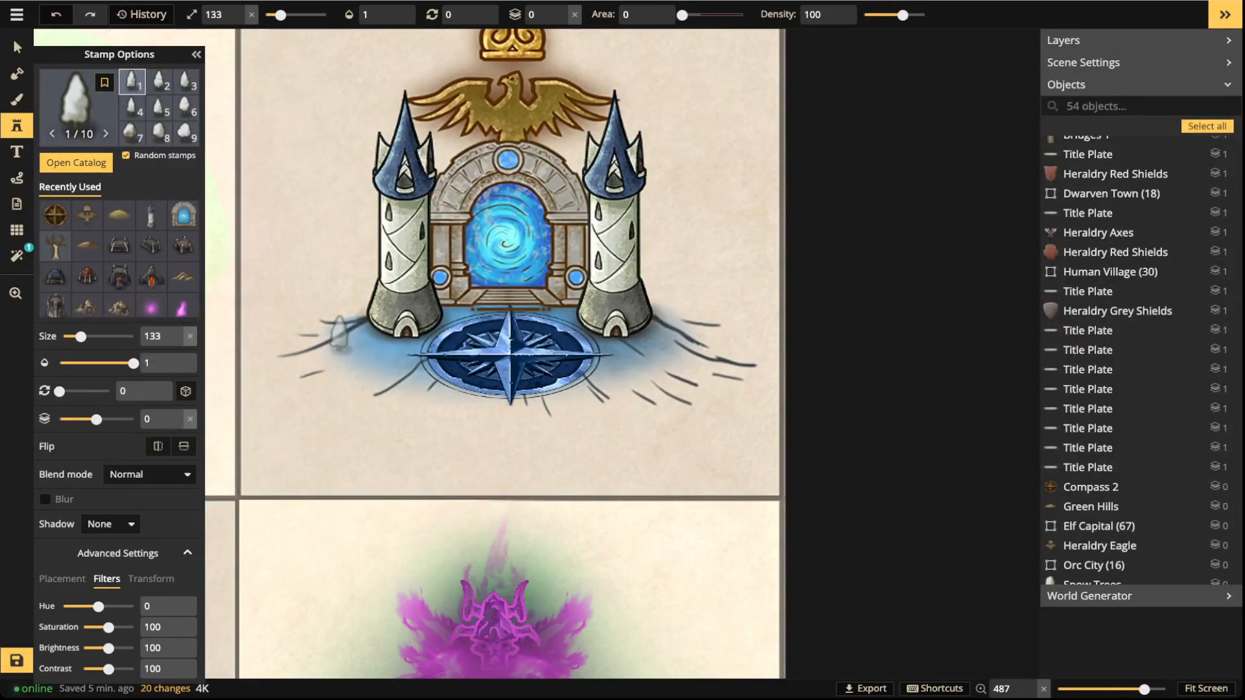
scroll(345, 334, "down", 3)
scroll(407, 335, "down", 1)
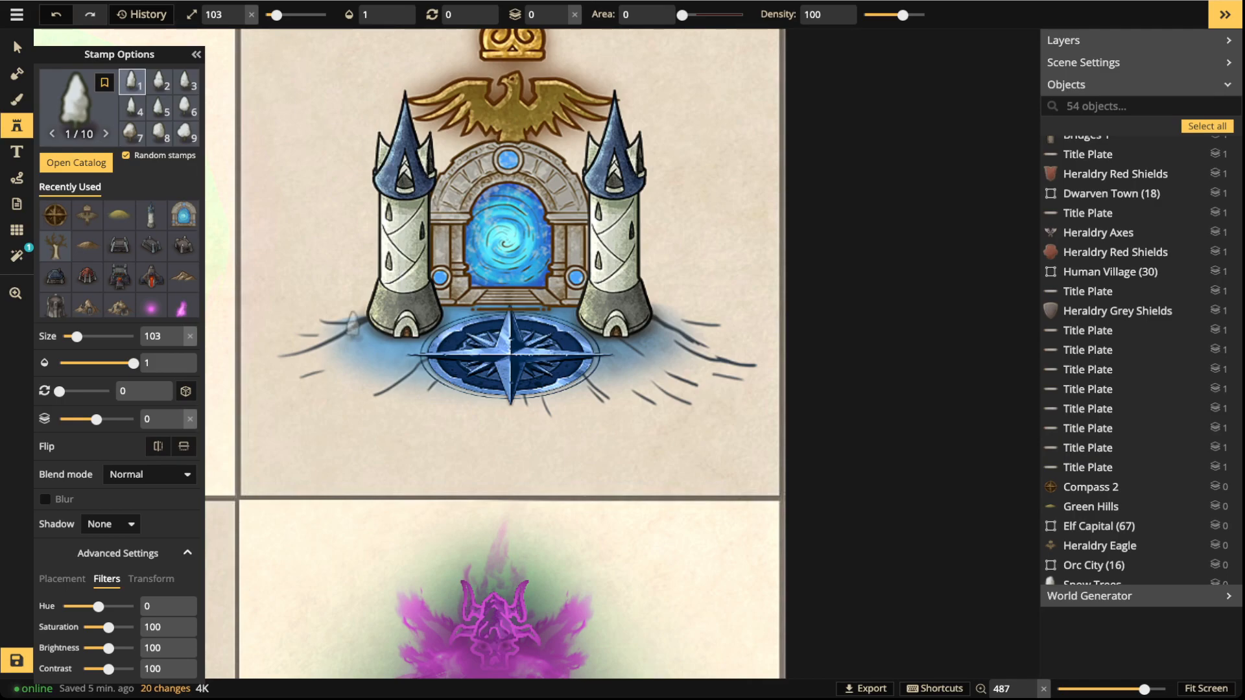
left_click(561, 10)
left_click(561, 10)
left_click(346, 329)
left_click(368, 329)
left_click(353, 340)
left_click(379, 346)
left_click(321, 349)
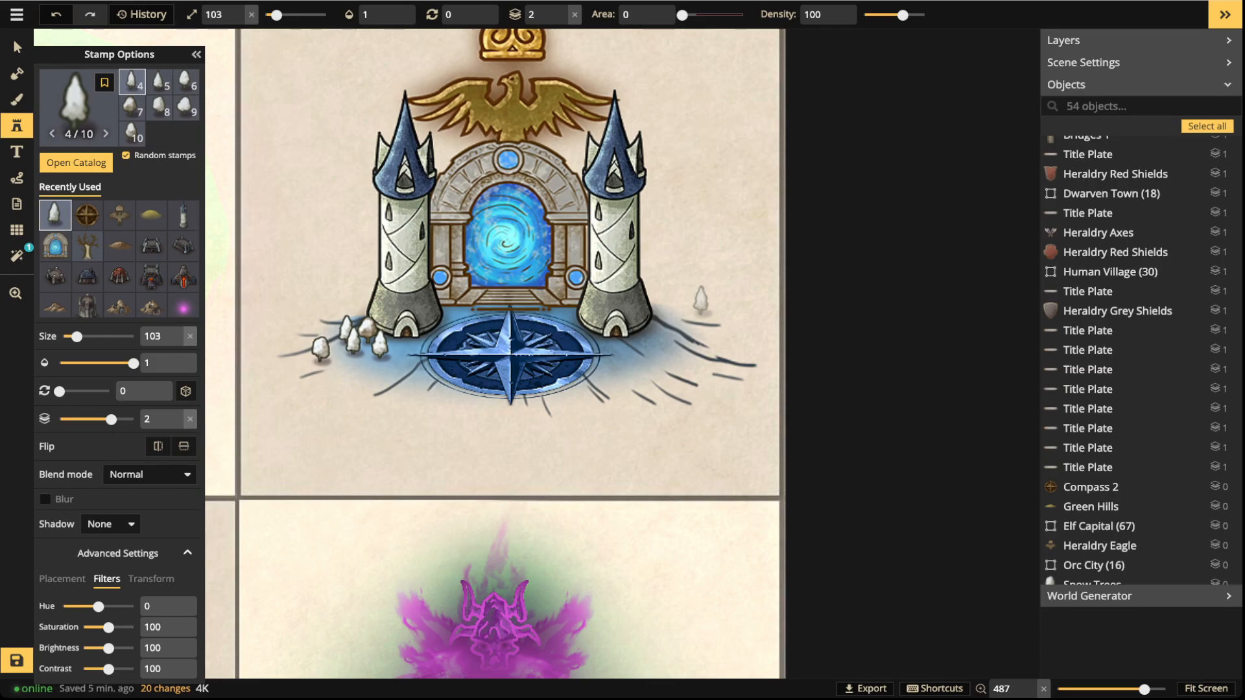
Step: Add snow trees of the same size around the foot of the right tower and one at each side of the portal steps
left_click(651, 324)
left_click(636, 339)
left_click(656, 338)
left_click(686, 338)
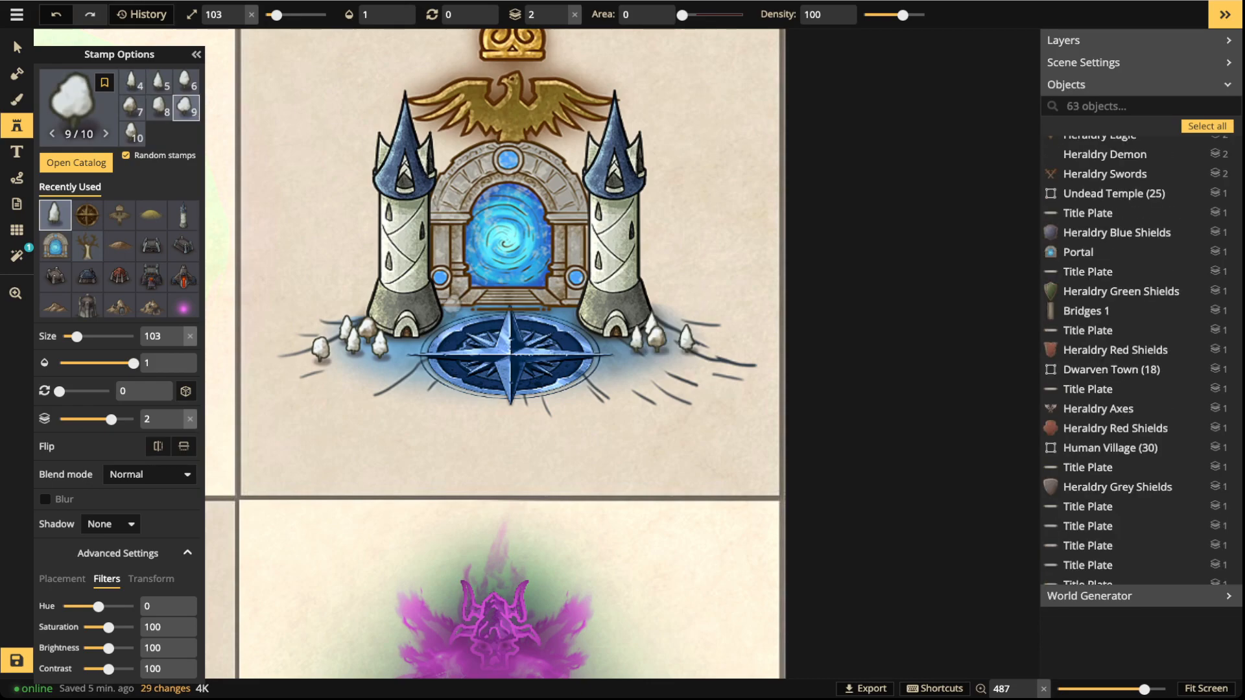
left_click(452, 303)
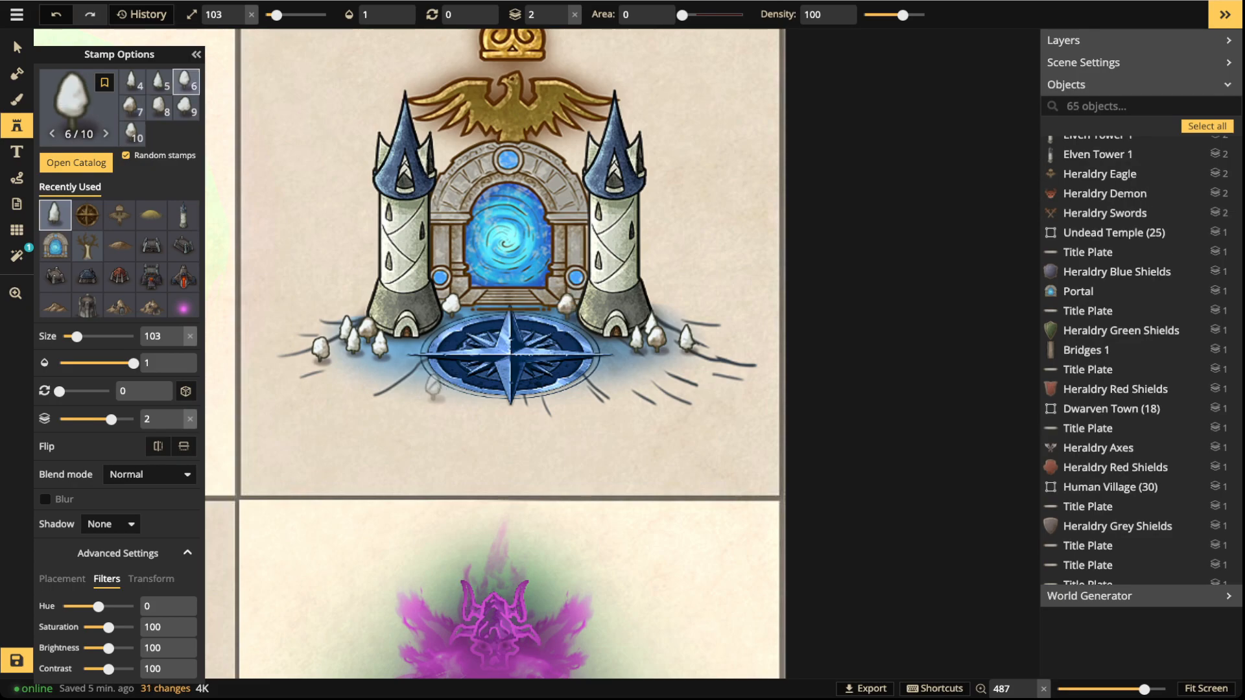
Step: Place a cluster of snow trees along the front-left rim of the compass
left_click(433, 389)
left_click(457, 391)
left_click(440, 393)
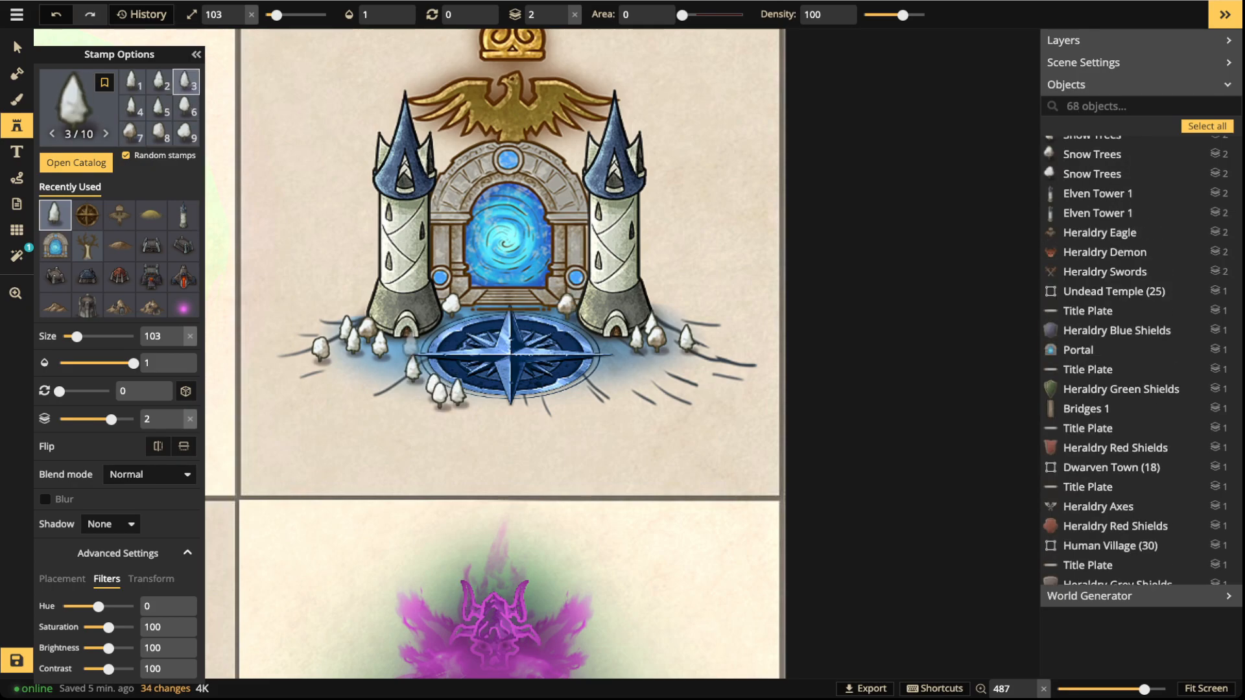
left_click(412, 367)
Step: Place snow trees along the front-right rim of the compass and outward onto the hill's right slope
left_click(572, 398)
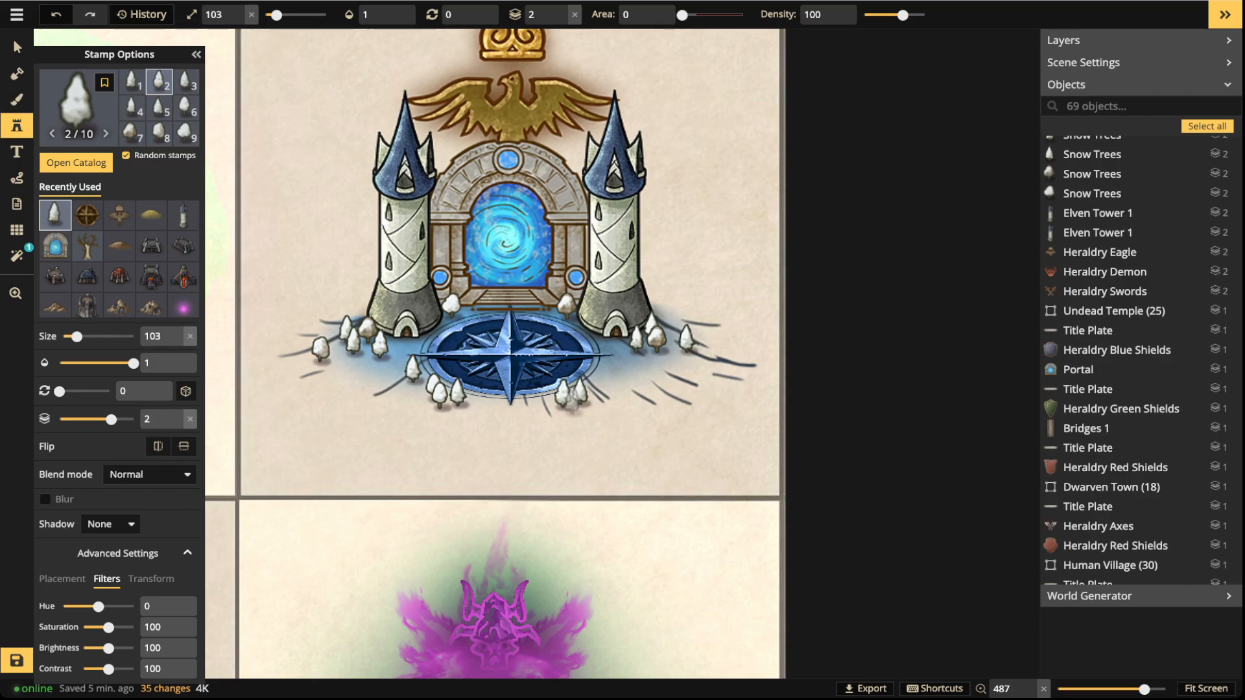
left_click(563, 390)
left_click(610, 360)
left_click(647, 373)
left_click(674, 374)
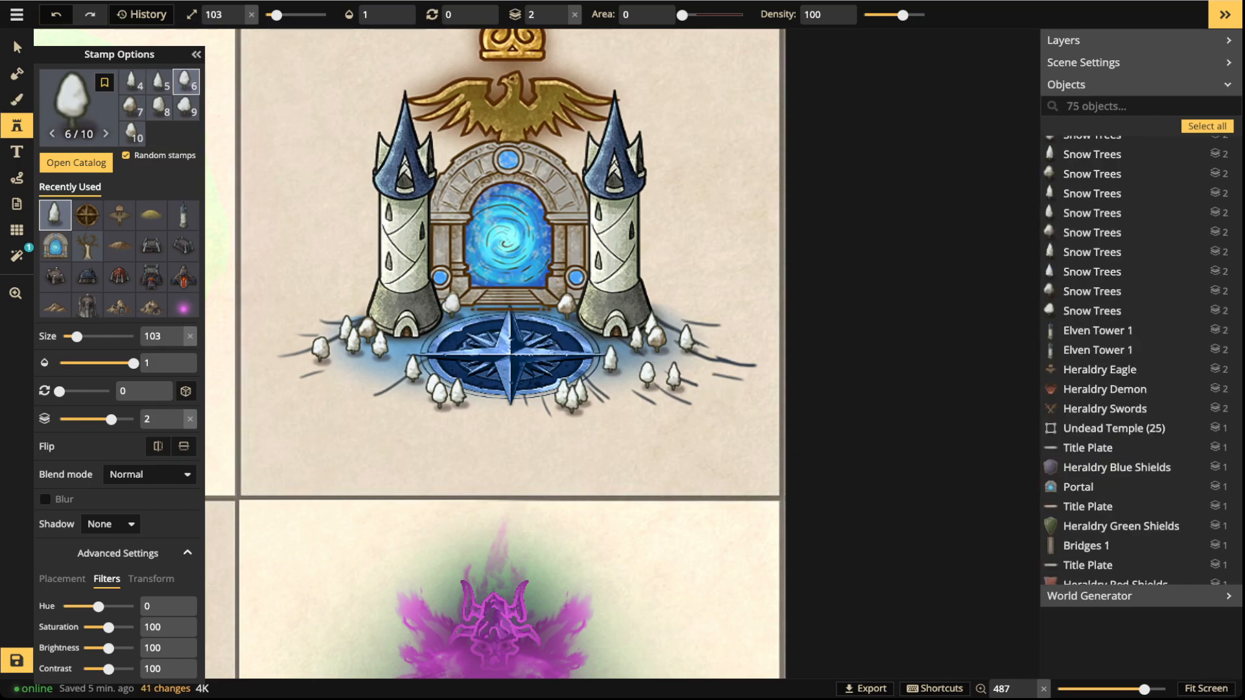
Step: Add a few larger snow trees at size 143 beside both towers and at the left front of the compass
scroll(313, 316, "up", 4)
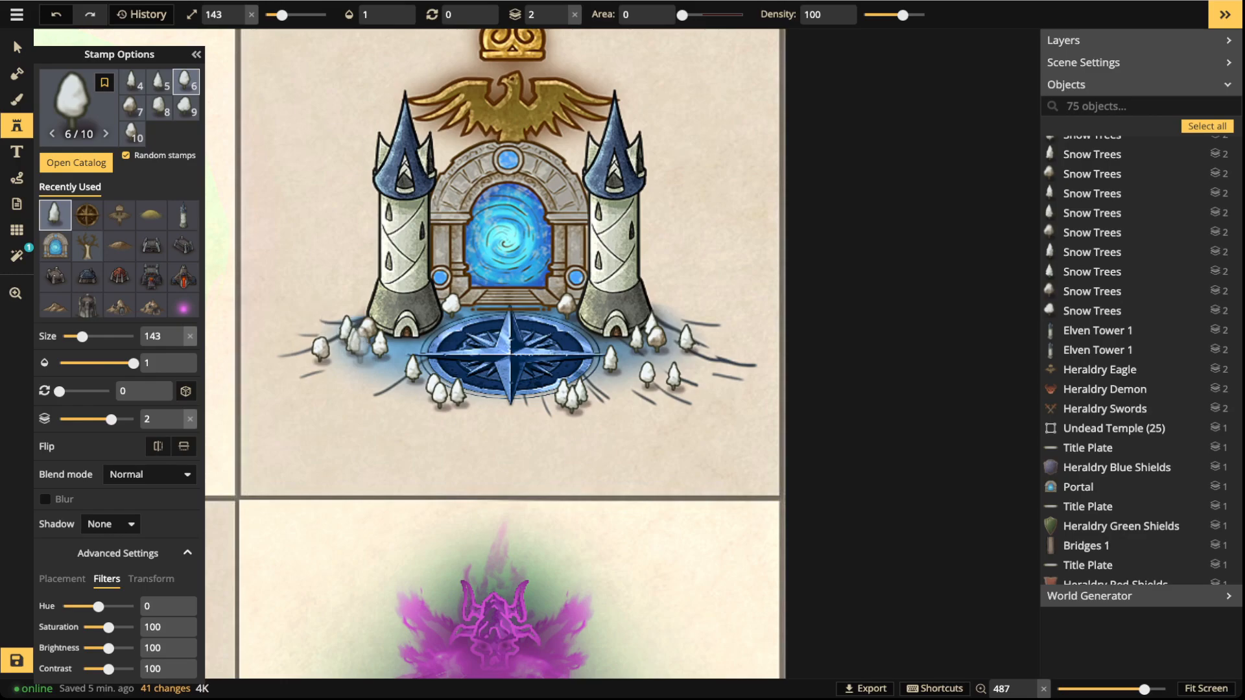
left_click(362, 349)
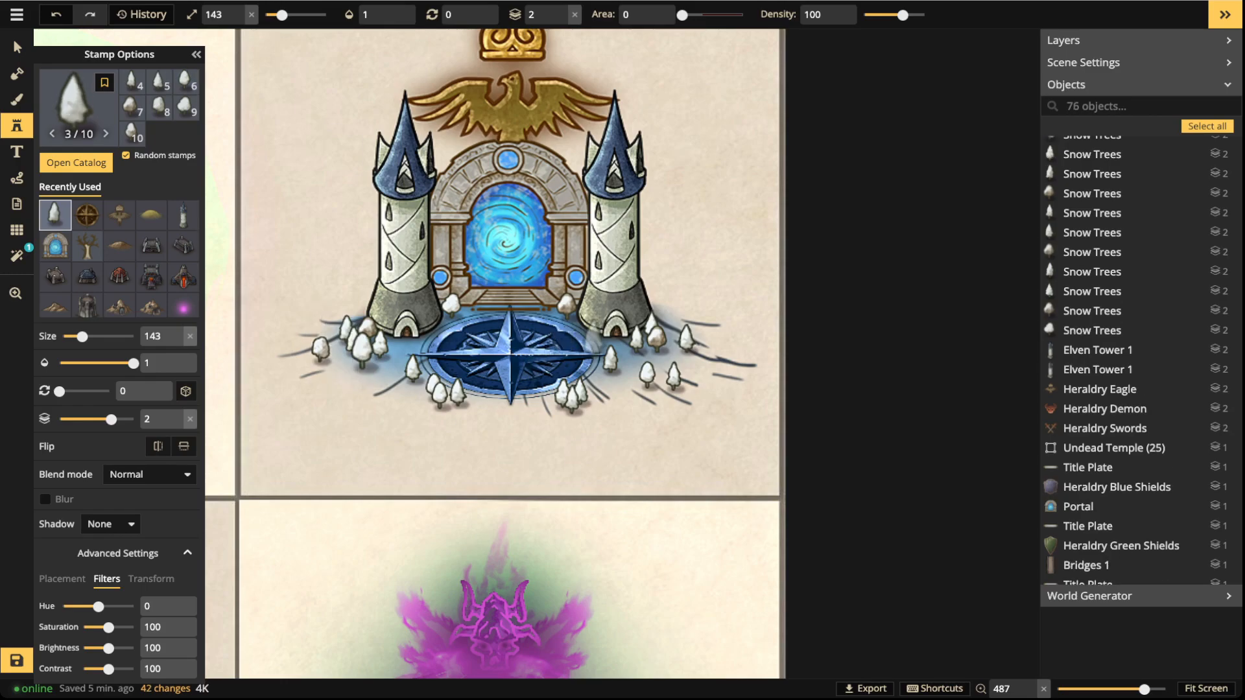
left_click(609, 389)
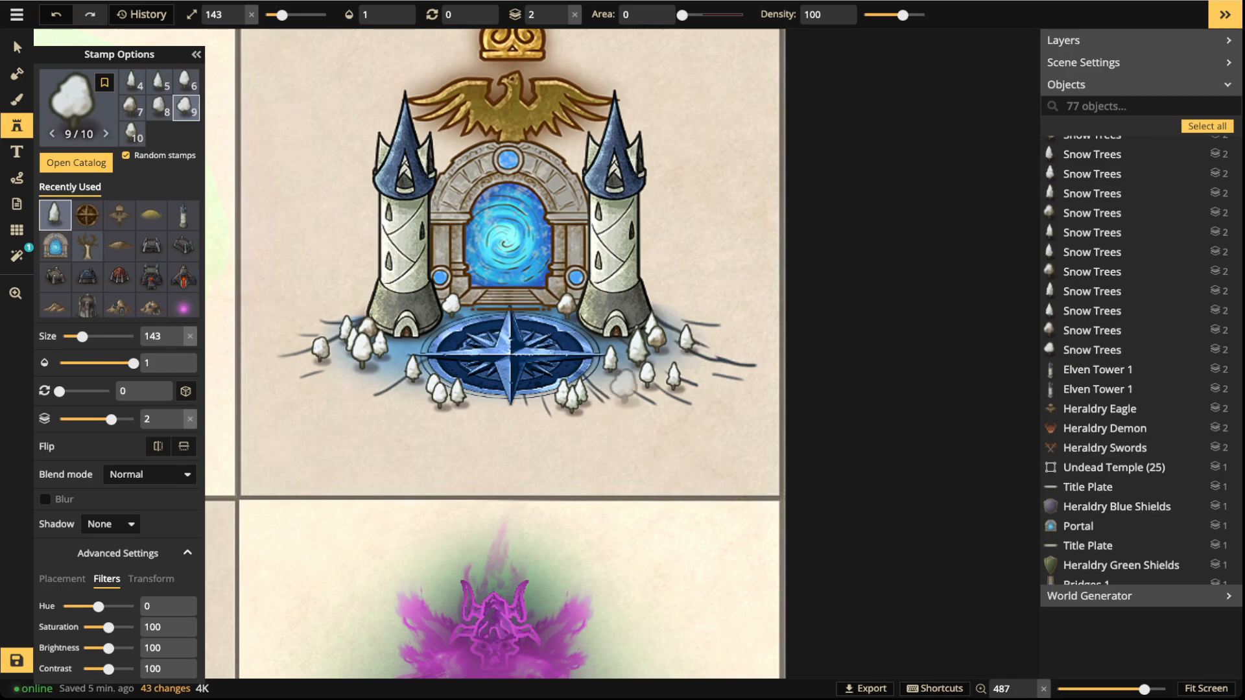
left_click(383, 383)
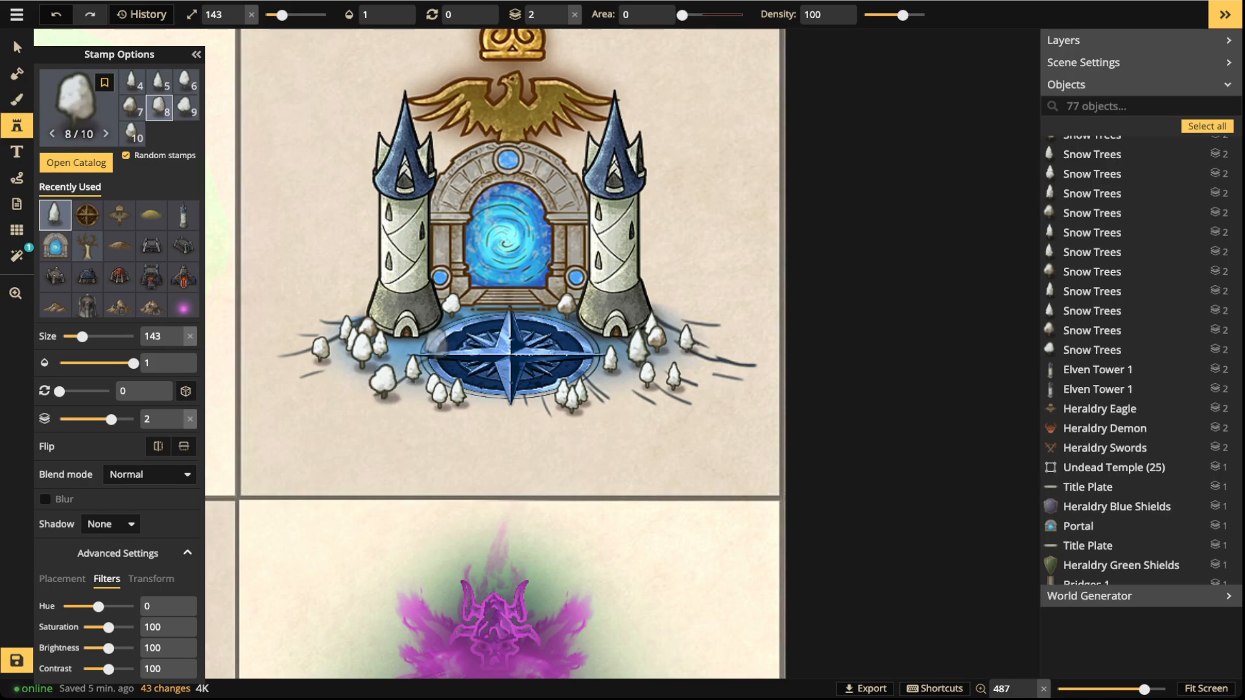
Step: Scatter small snow trees at size 43 around the outer edges of the hill on both sides of the towers
scroll(305, 420, "down", 10)
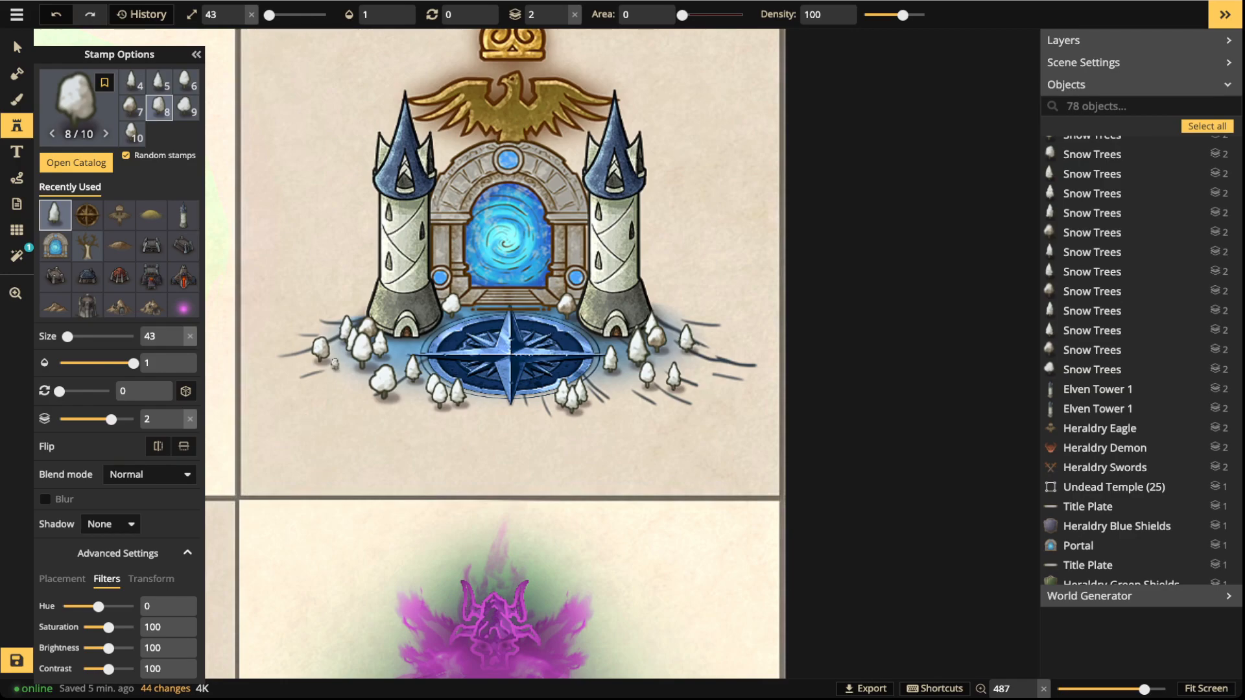
left_click(305, 370)
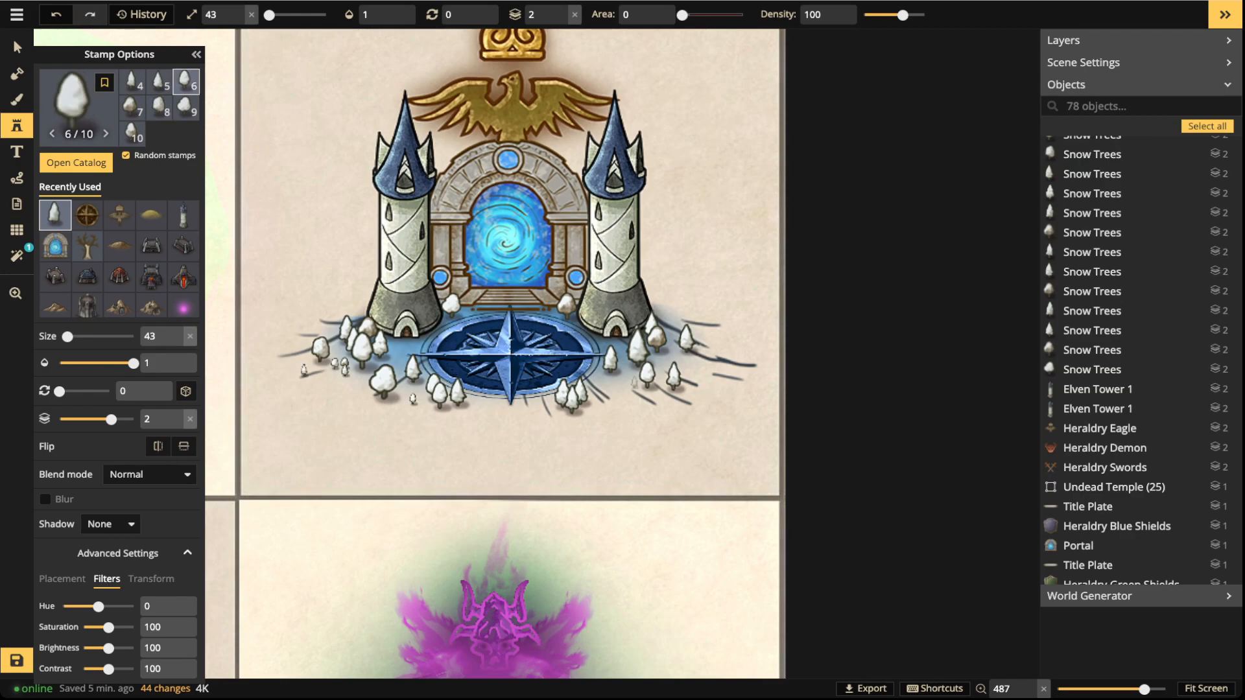
left_click_drag(623, 385, 717, 365)
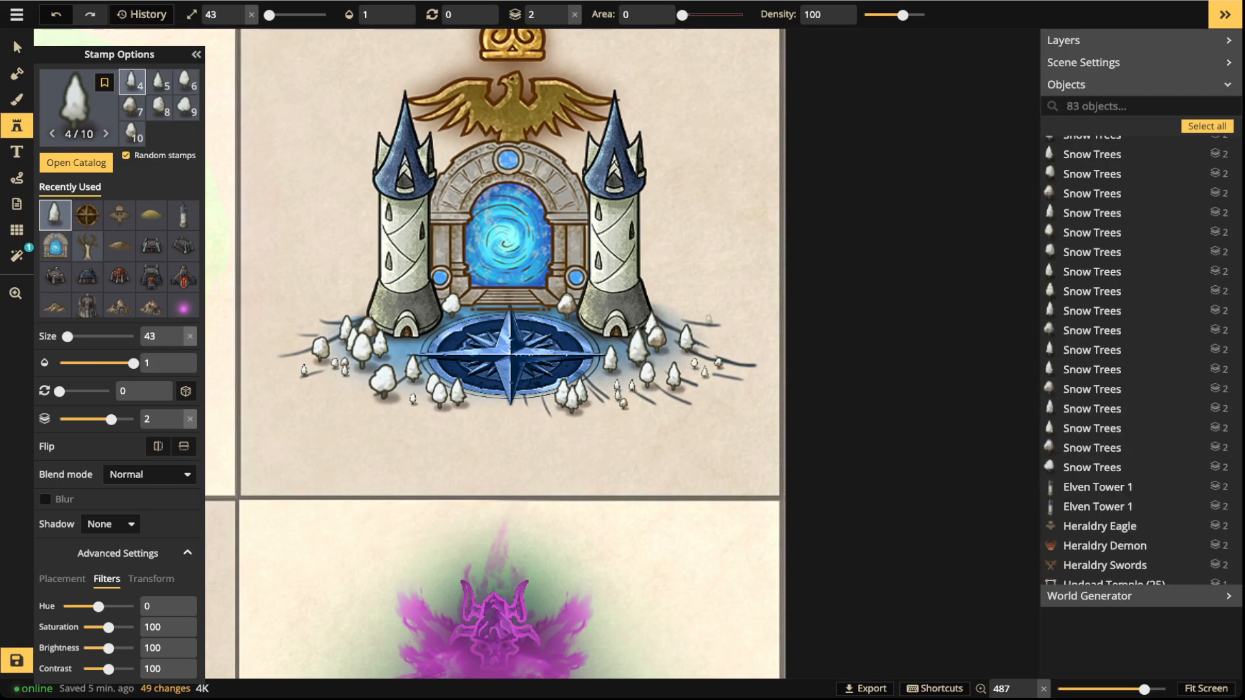
left_click(669, 307)
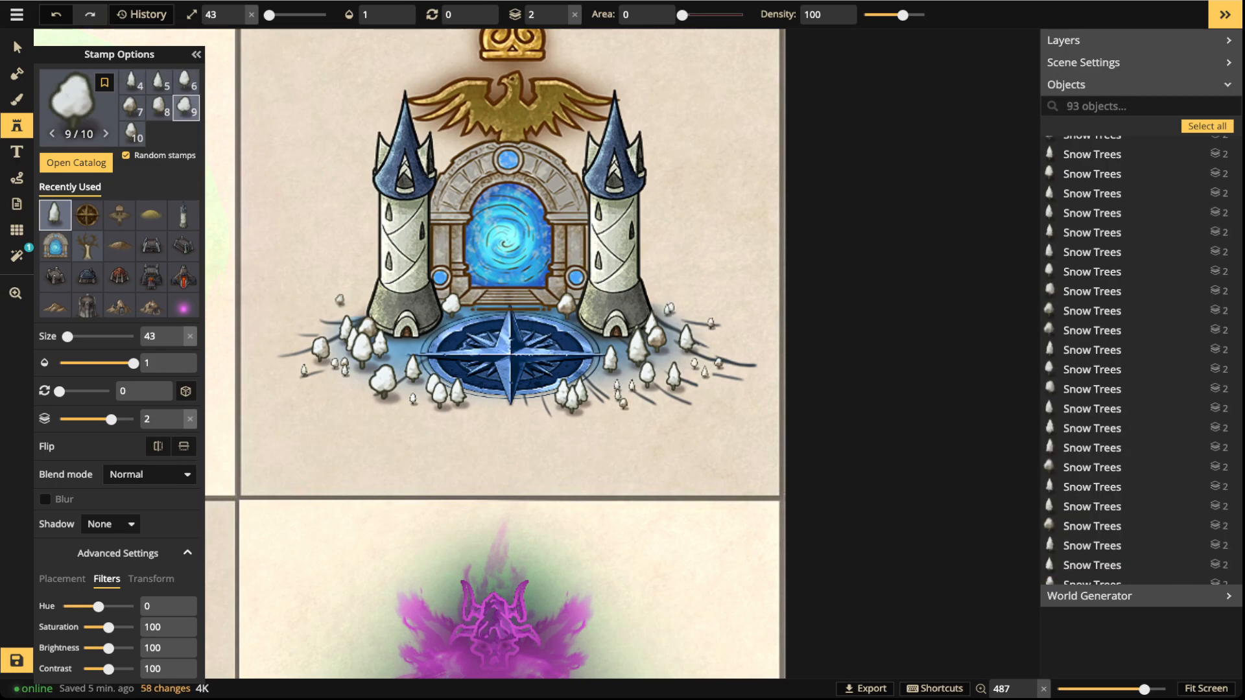
left_click(309, 319)
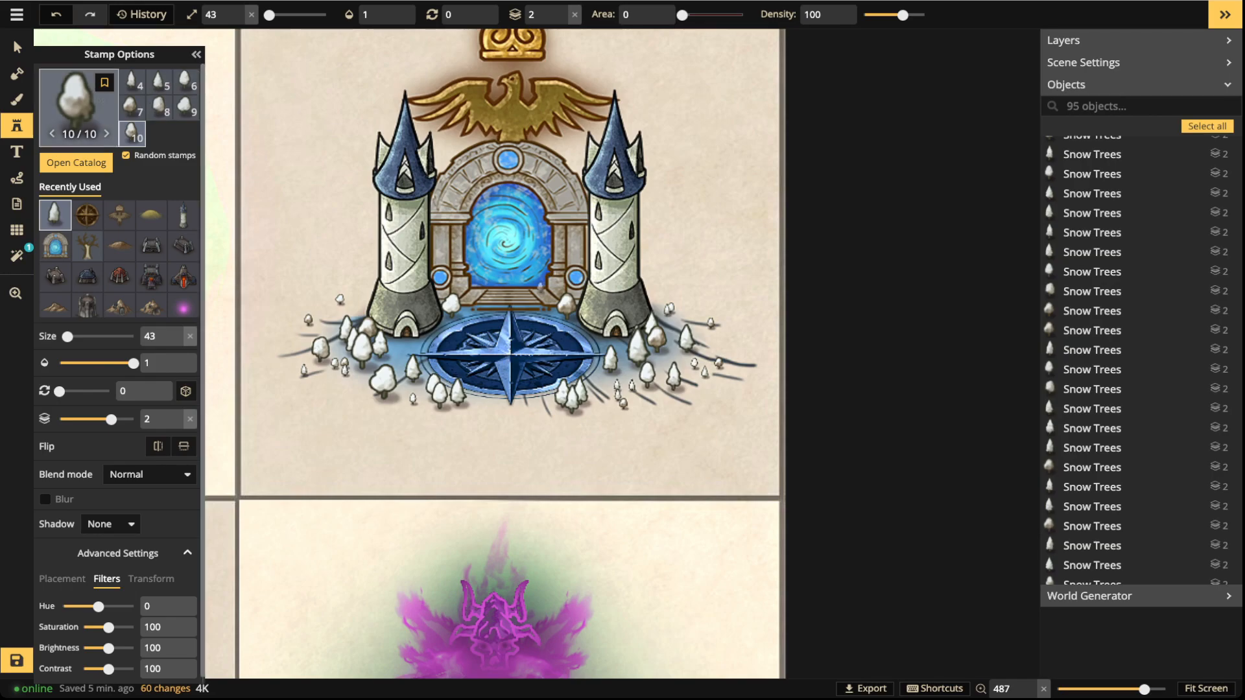
Step: Try the green world tree from the Trees group at size 43 in the middle of the compass and delete it
left_click(75, 97)
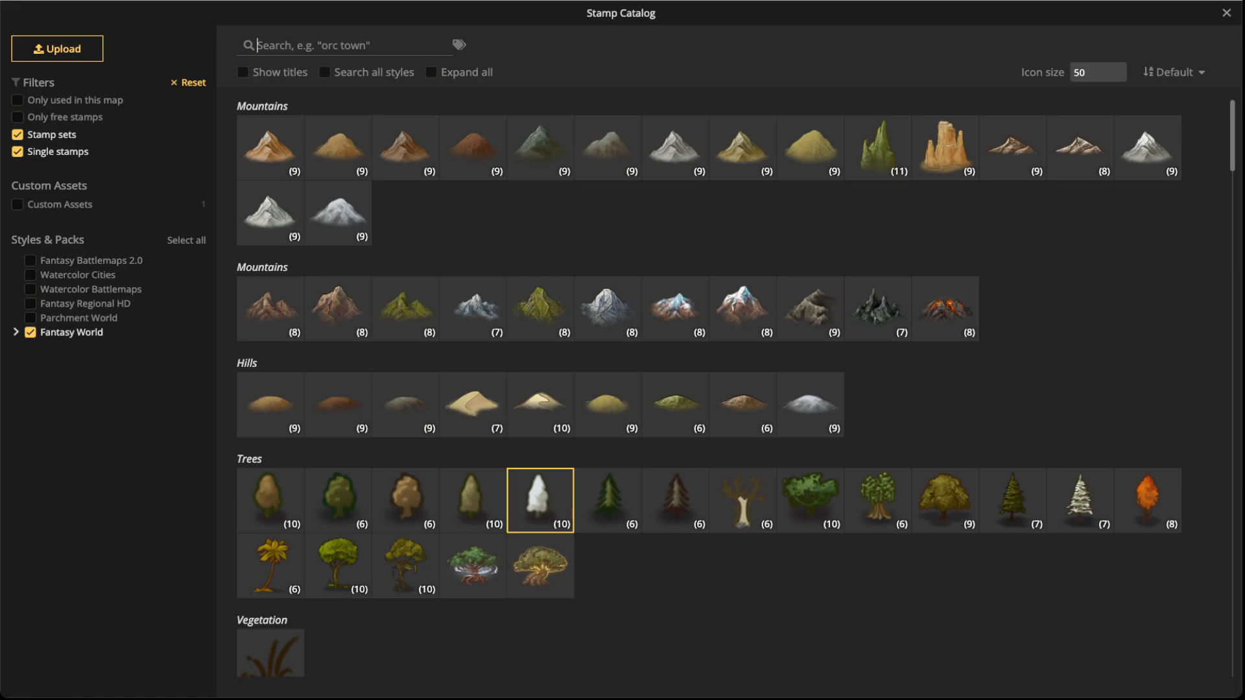
left_click(473, 565)
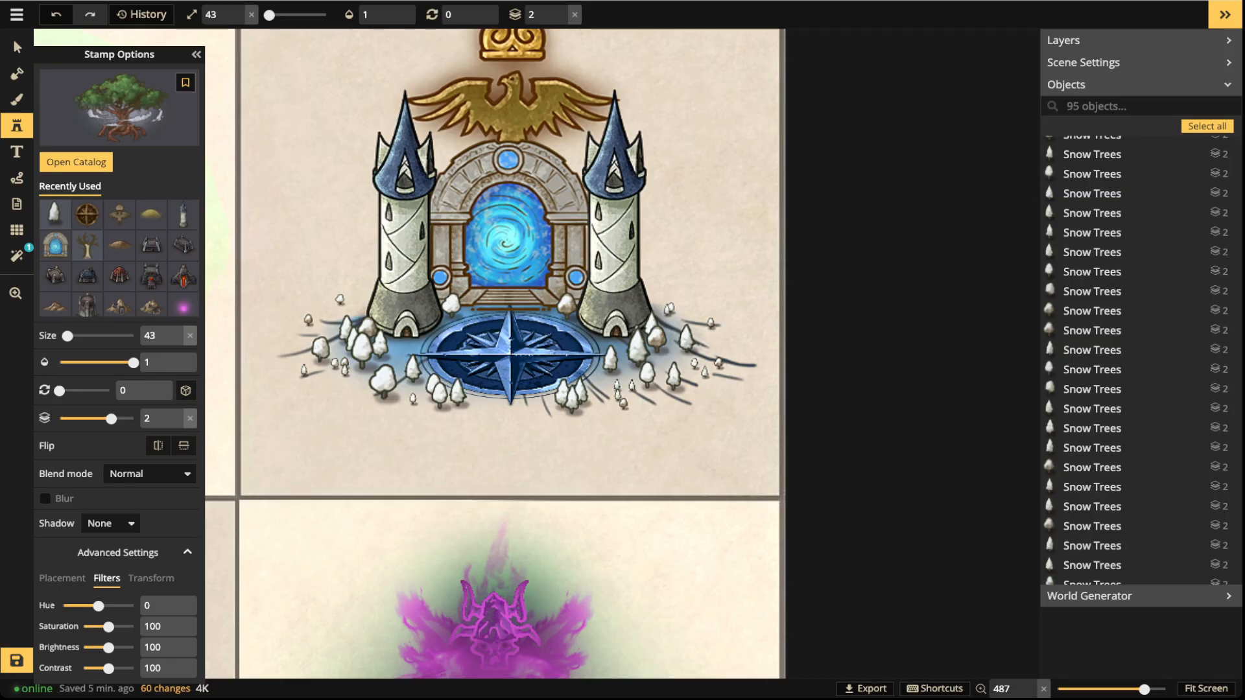
scroll(509, 350, "up", 4)
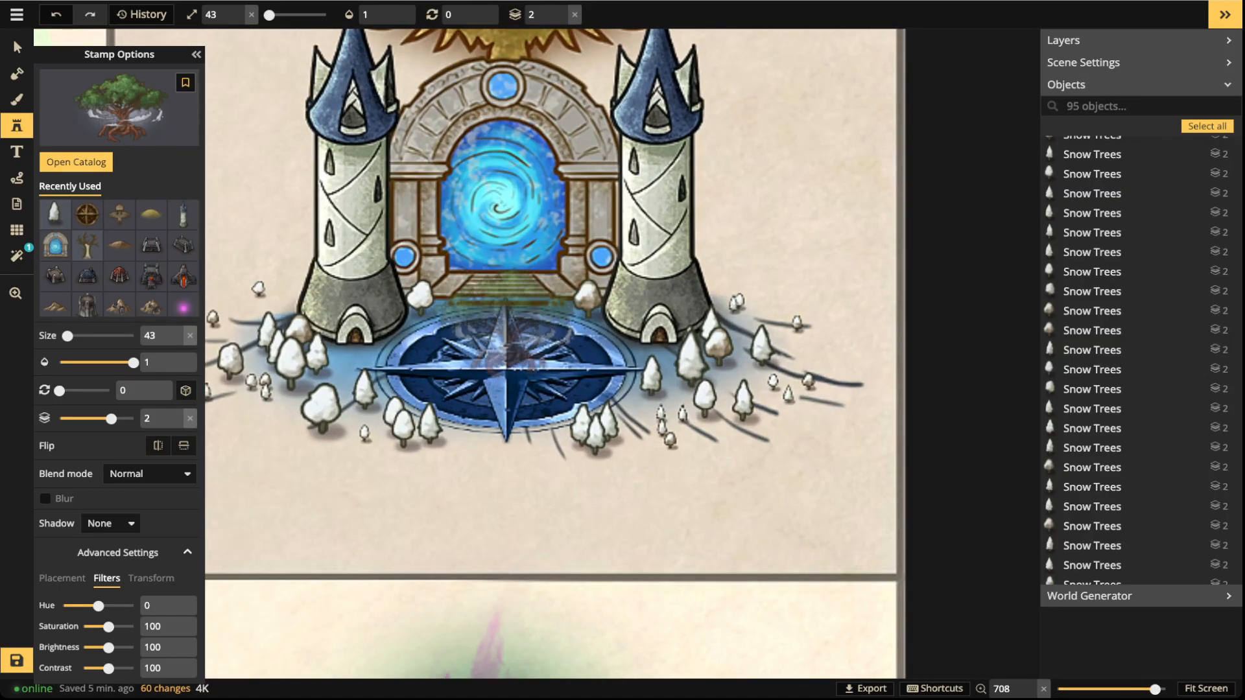
left_click(505, 323)
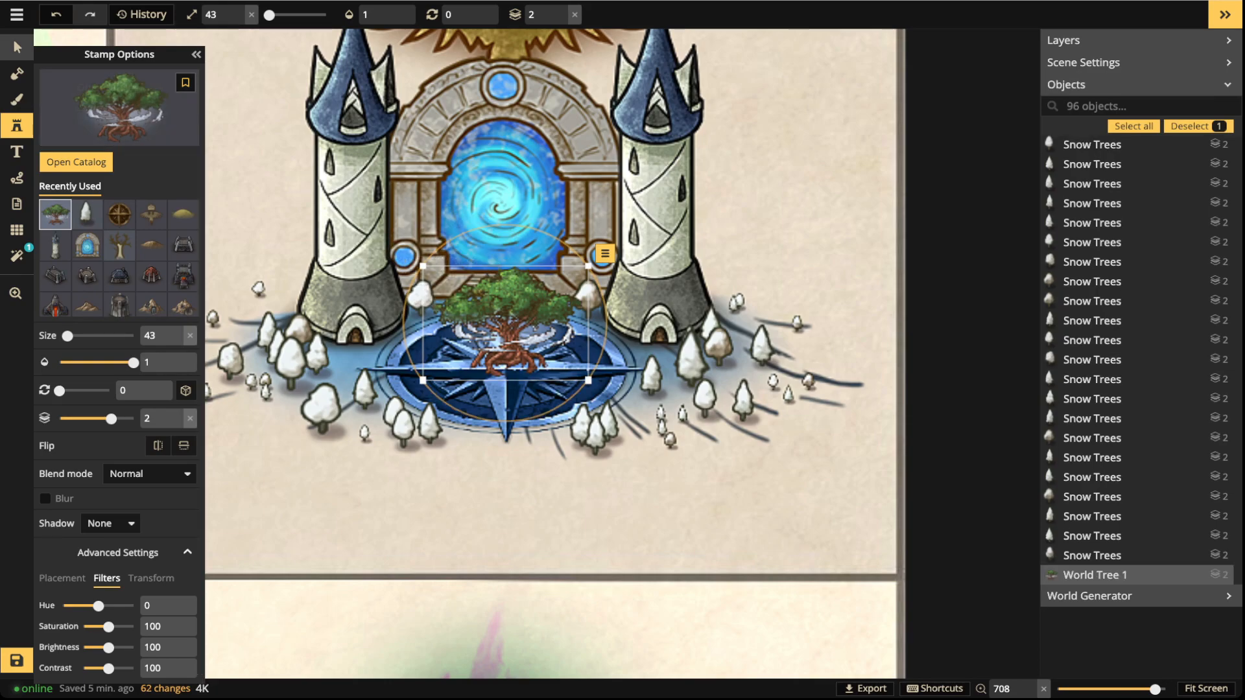
left_click(16, 47)
left_click_drag(505, 323, 504, 330)
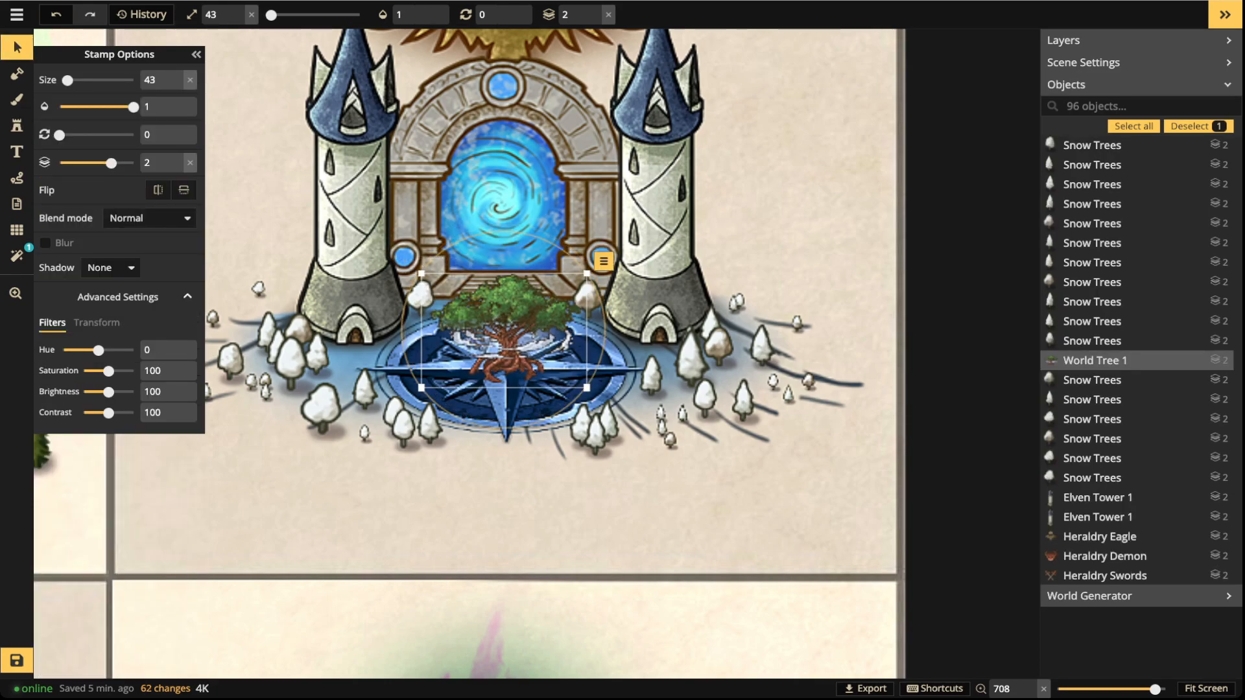
key("Delete")
Step: Try the golden world tree, the last stamp in the Trees group, at size 43 on the compass and delete it
left_click(17, 125)
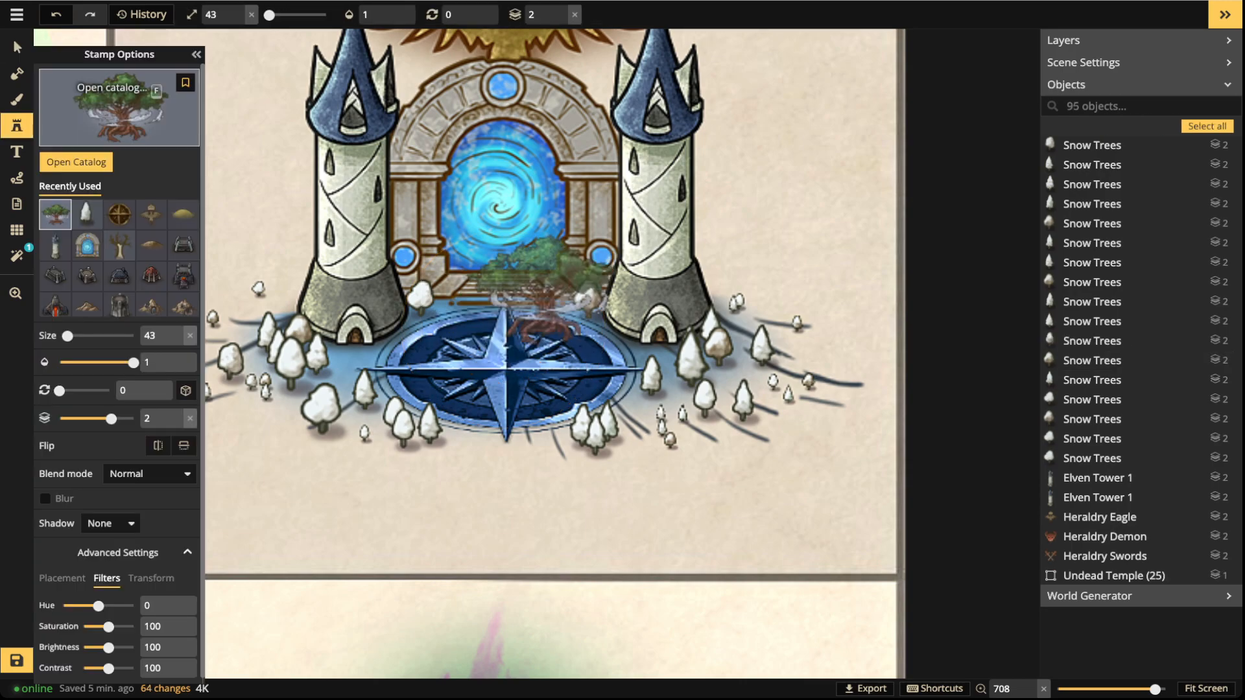
key("f")
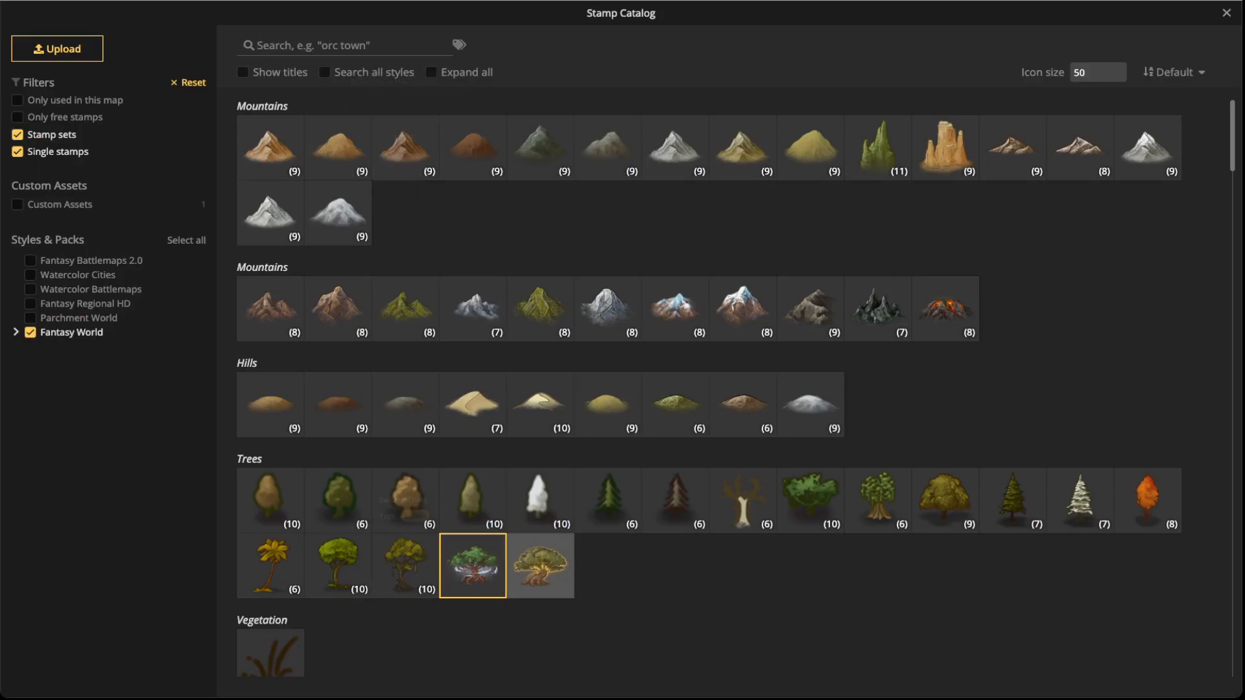
left_click(541, 566)
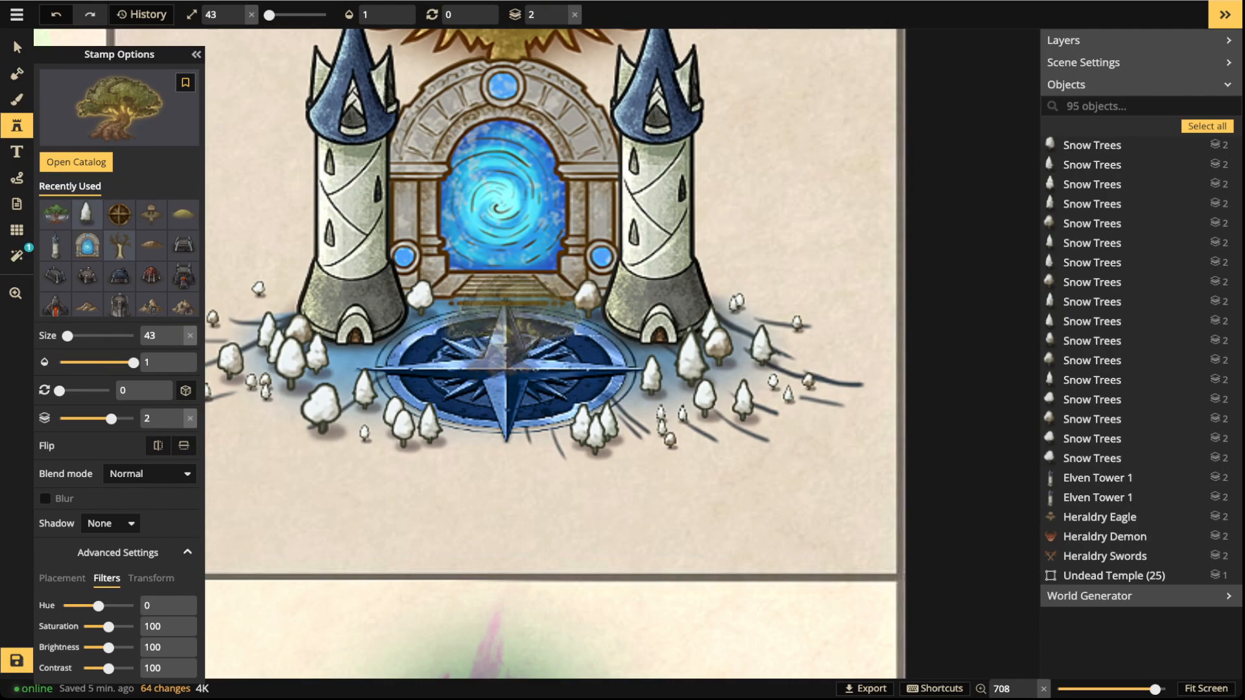
left_click(516, 324)
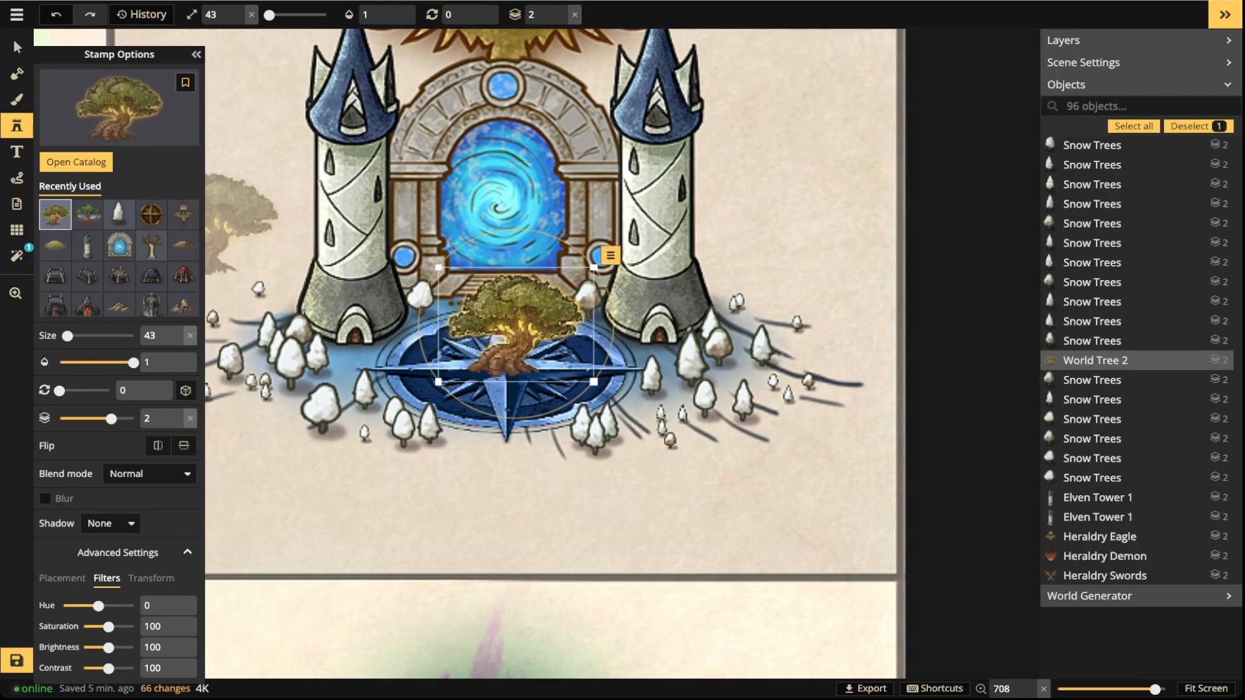
key("Delete")
Step: Place the fifth Elven Buildings stamp, a round house with a blue conical roof, at size 93 in the center of the compass
left_click(119, 214)
scroll(518, 311, "up", 16)
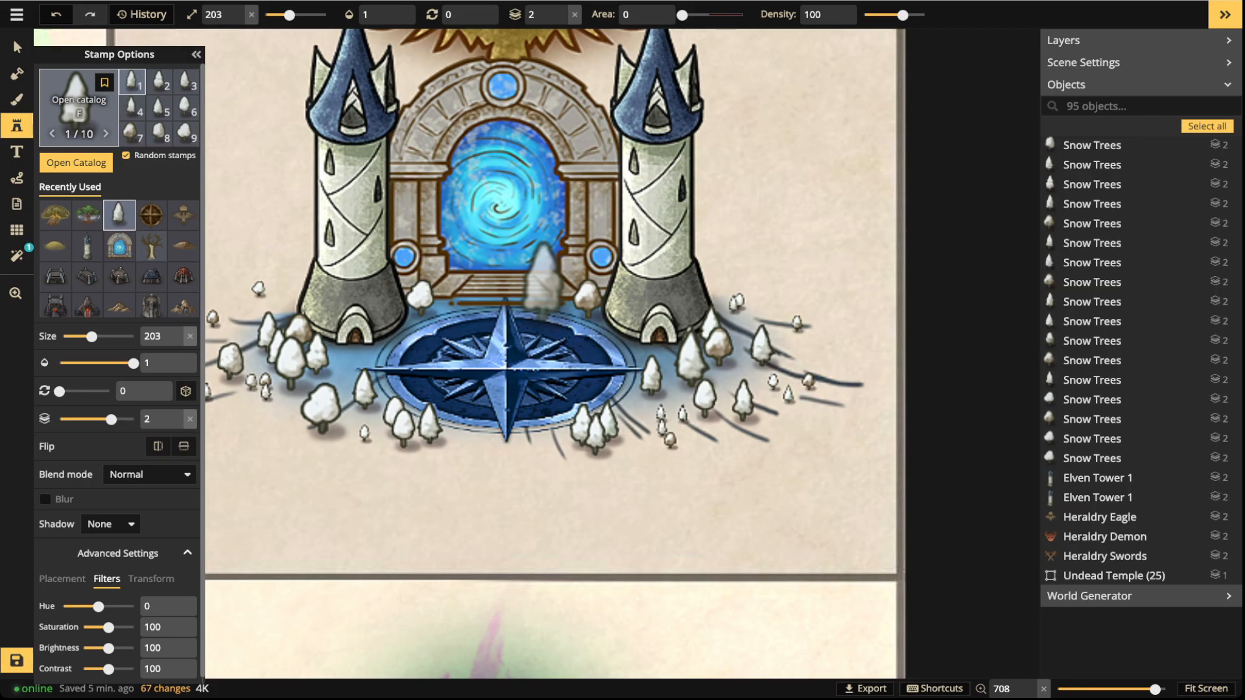
key("f")
scroll(472, 402, "down", 15)
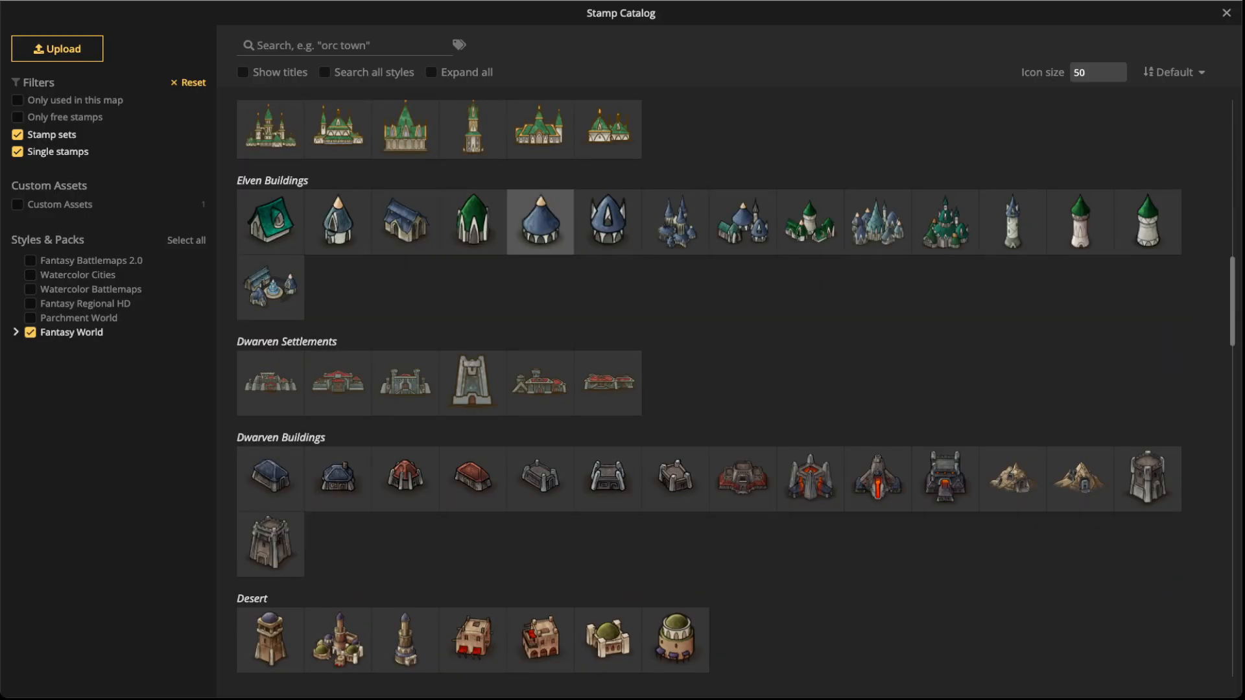
left_click(540, 220)
scroll(496, 302, "down", 11)
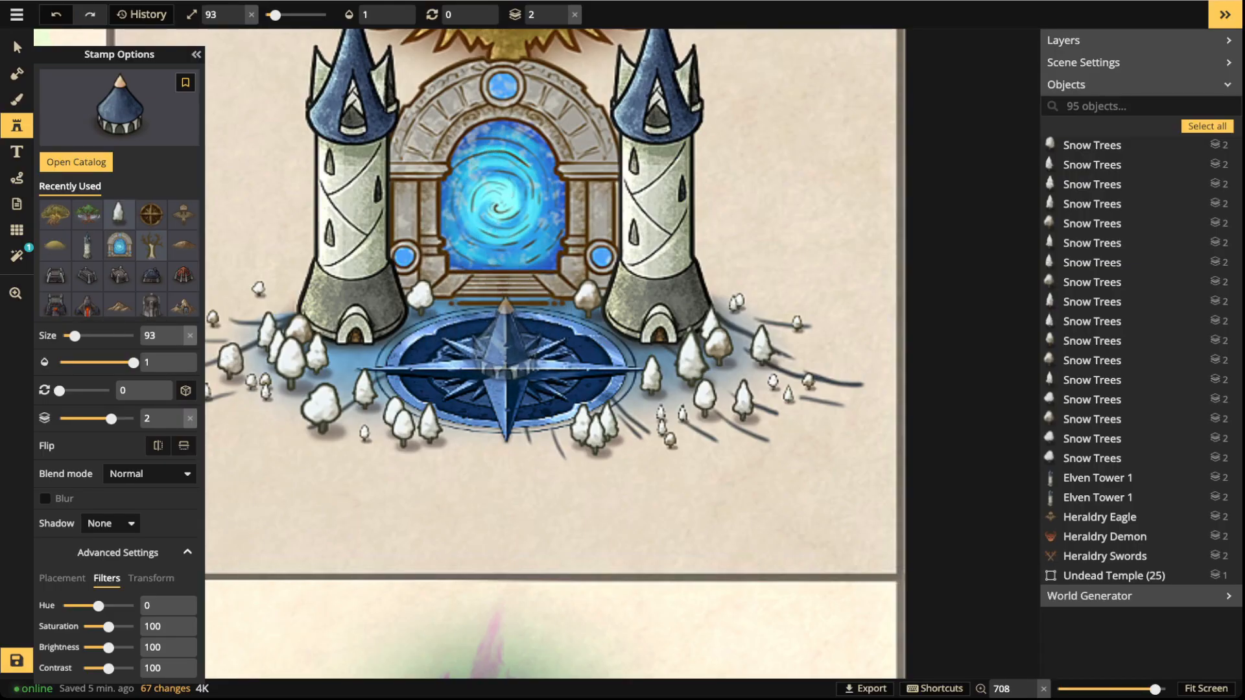
left_click(505, 343)
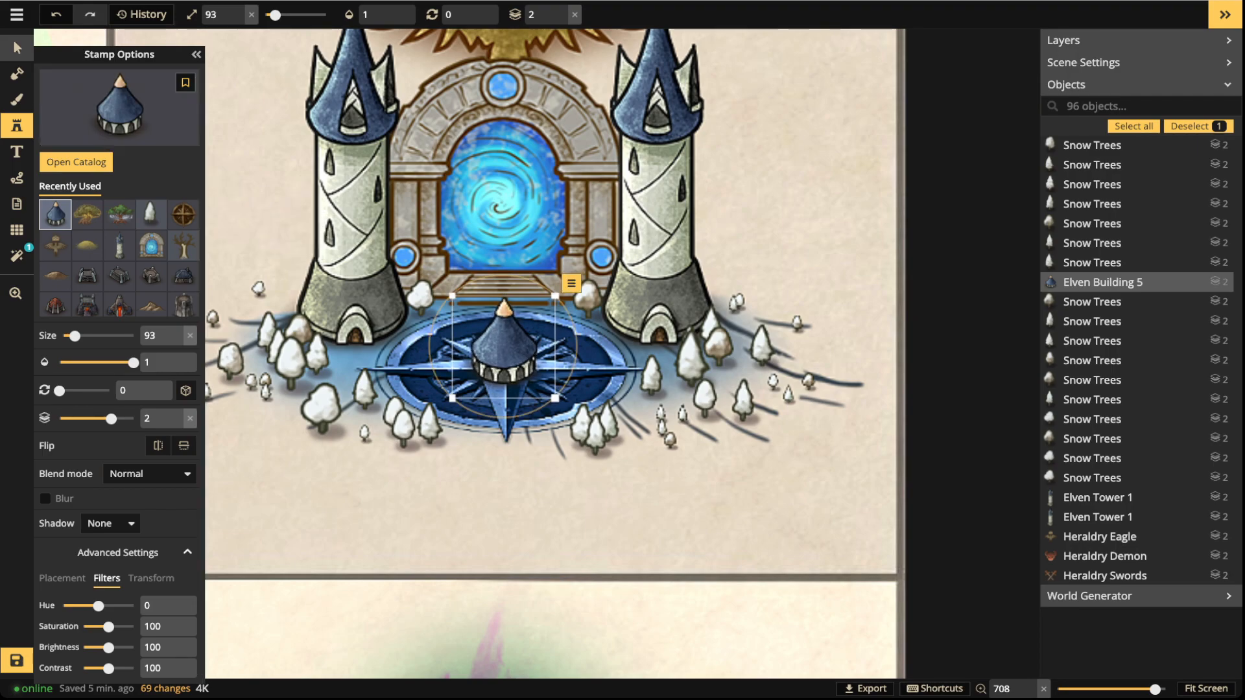
Step: Select all the stamps of the elven portal landmark in its grid cell and combine them into one group
left_click(17, 47)
scroll(301, 307, "down", 5)
left_click_drag(300, 307, 399, 377)
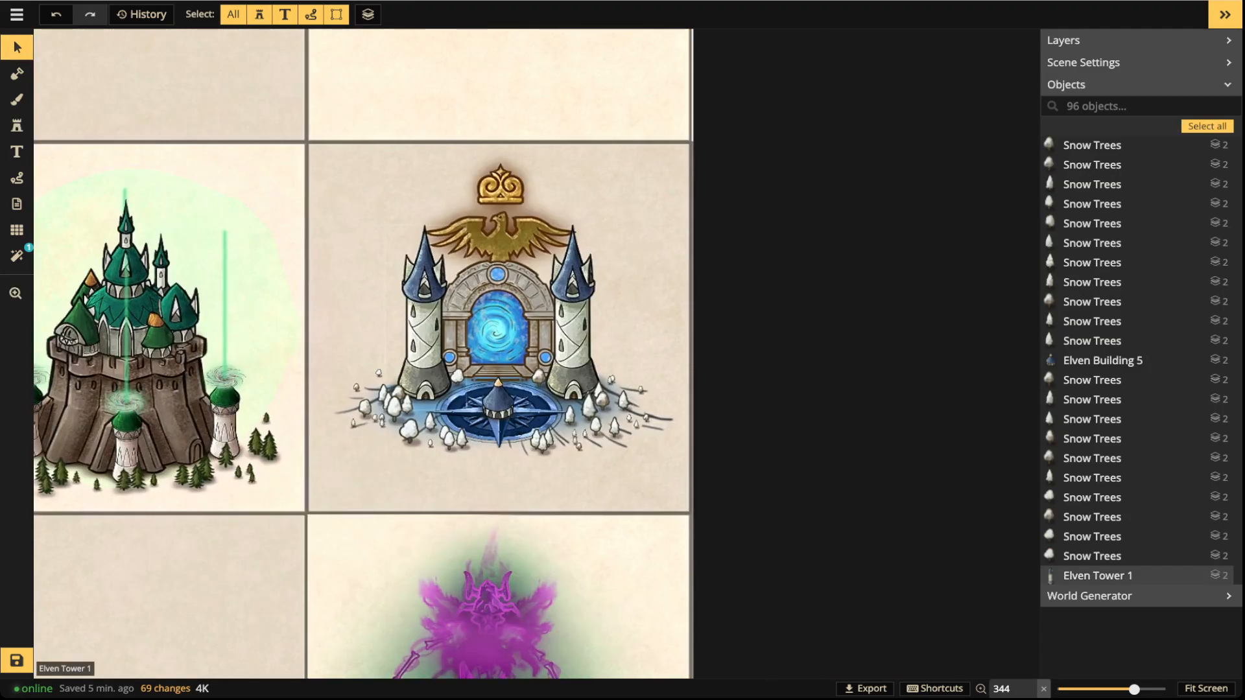
left_click_drag(326, 142, 712, 490)
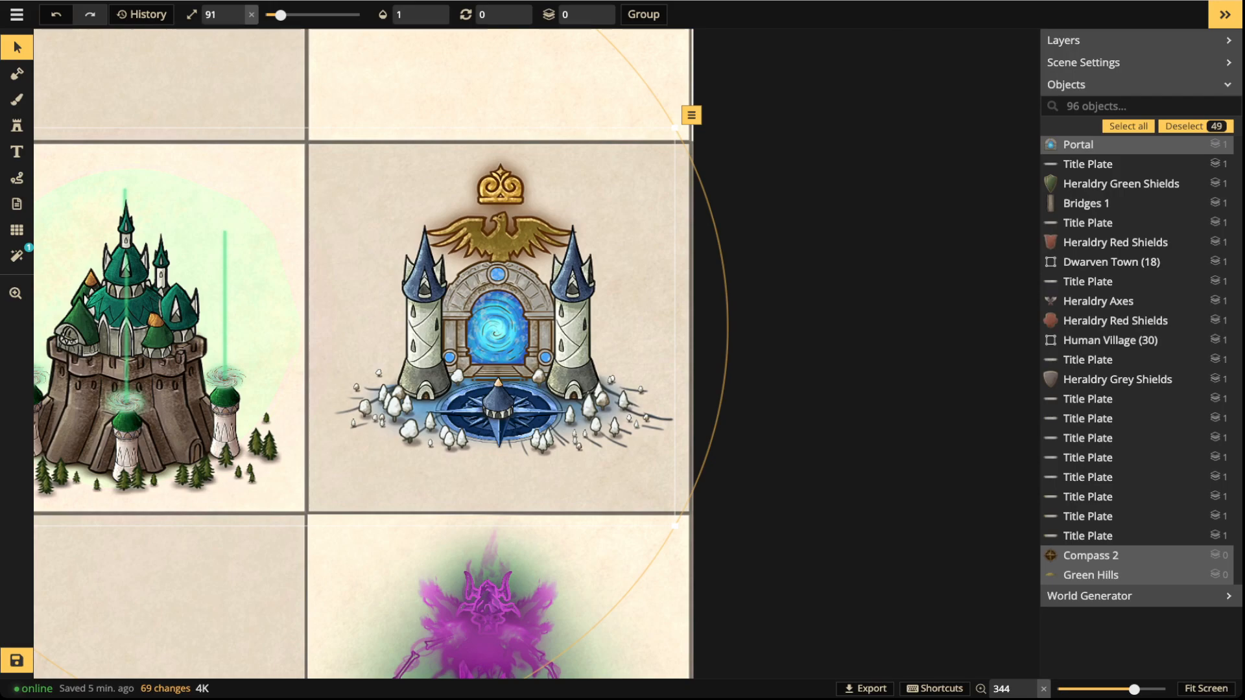
left_click(643, 14)
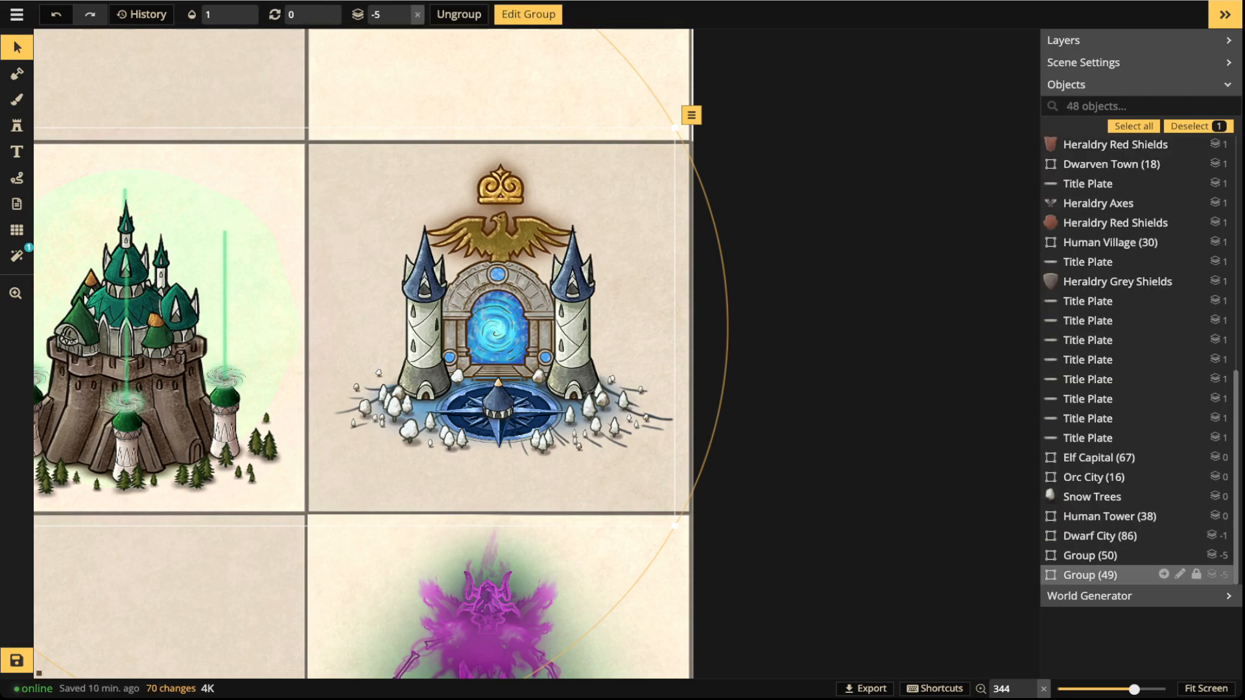
Step: Rename the new portal group as Elf Wonder
left_click(1180, 575)
key("ctrl+a")
type("E")
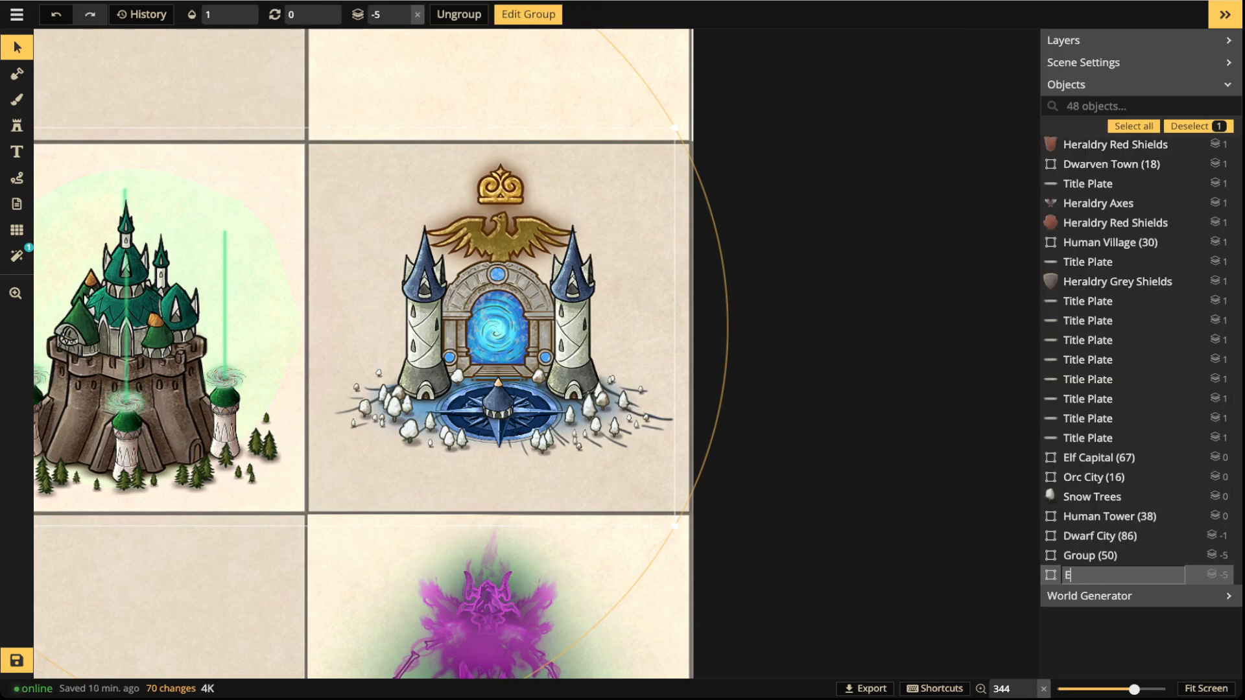
type("lf Mo")
type(" Wonder")
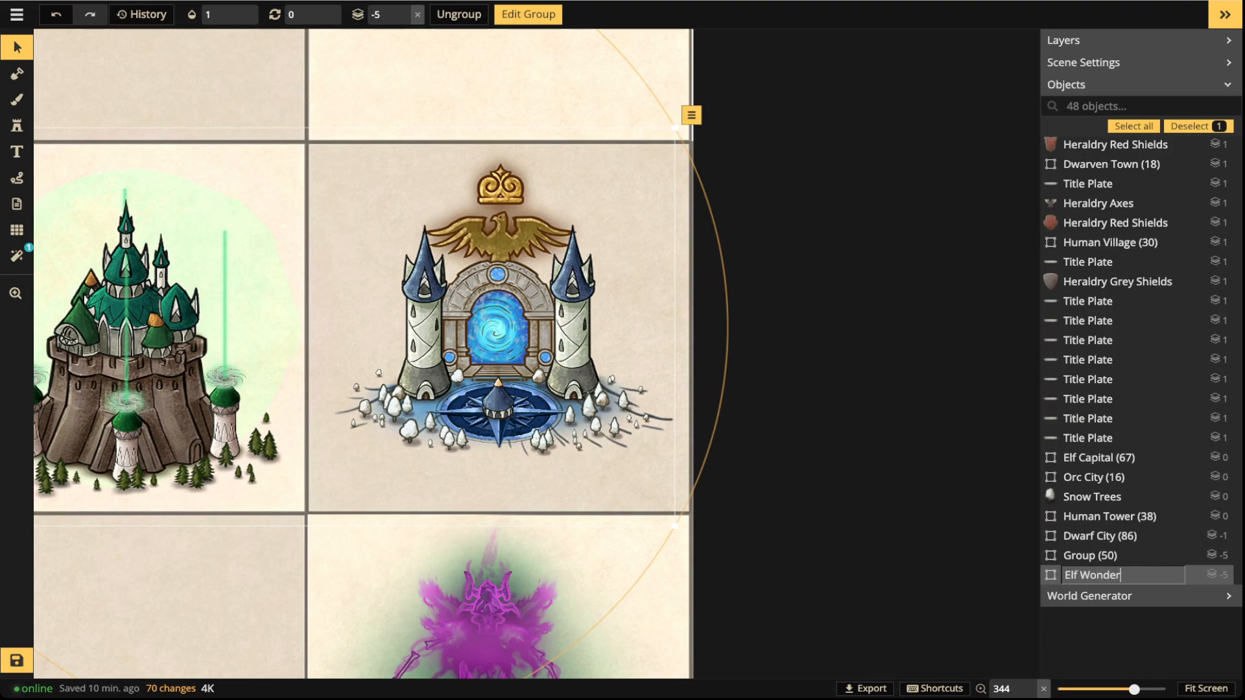
key("Return")
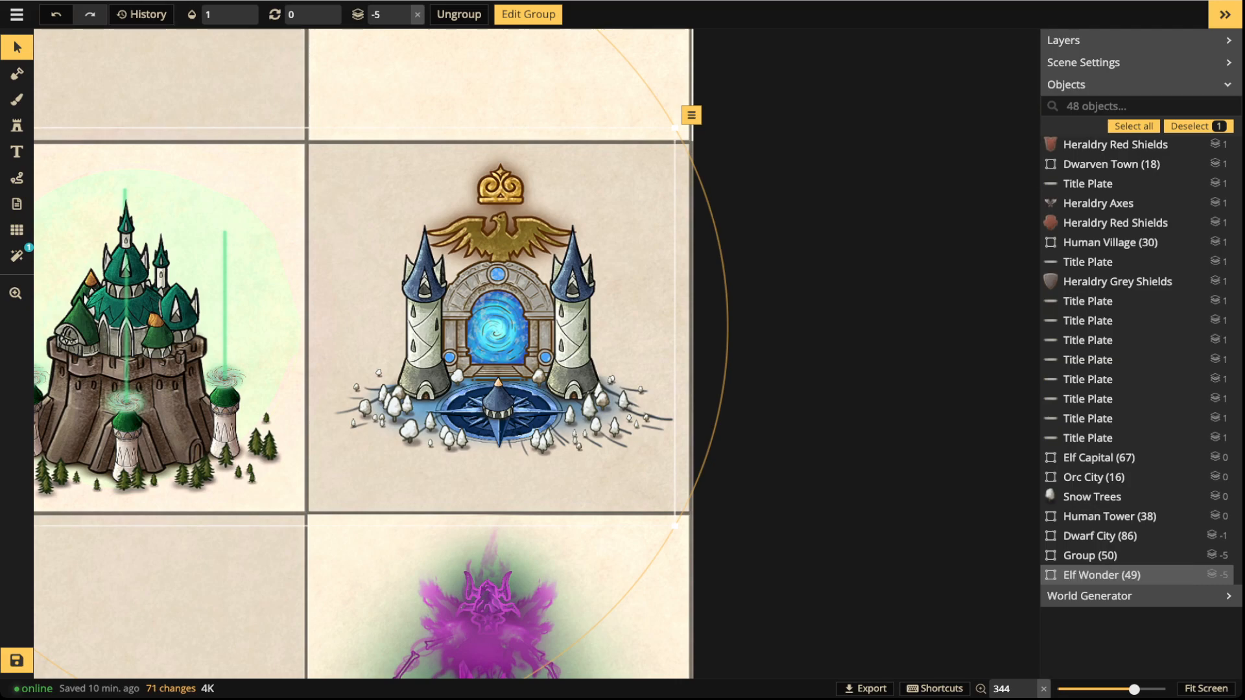
scroll(441, 416, "down", 3)
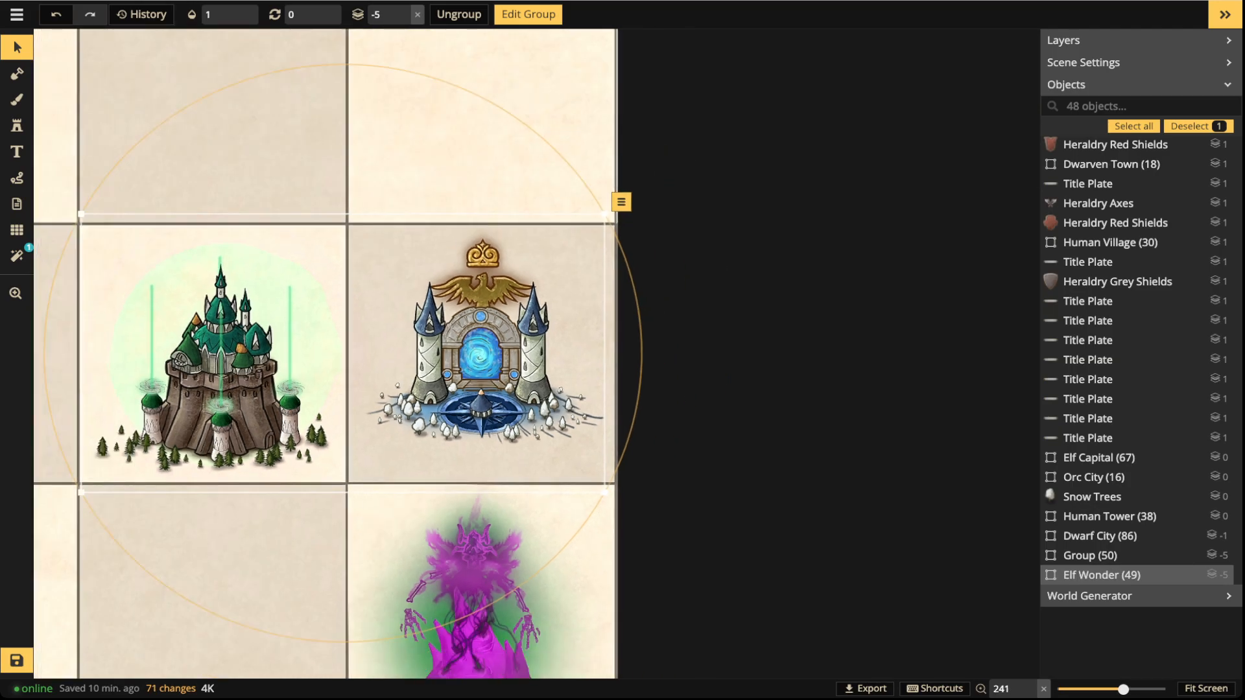
left_click(1178, 575)
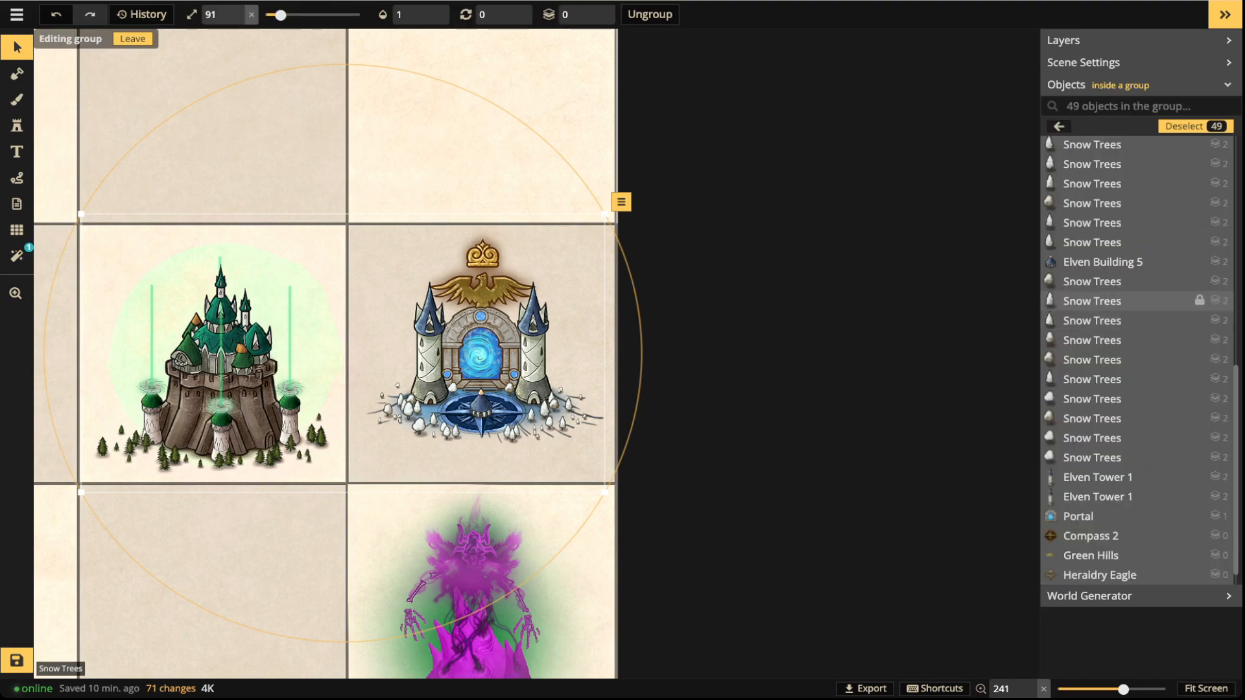
key("Escape")
key("Escape")
key("Escape")
left_click(1102, 575)
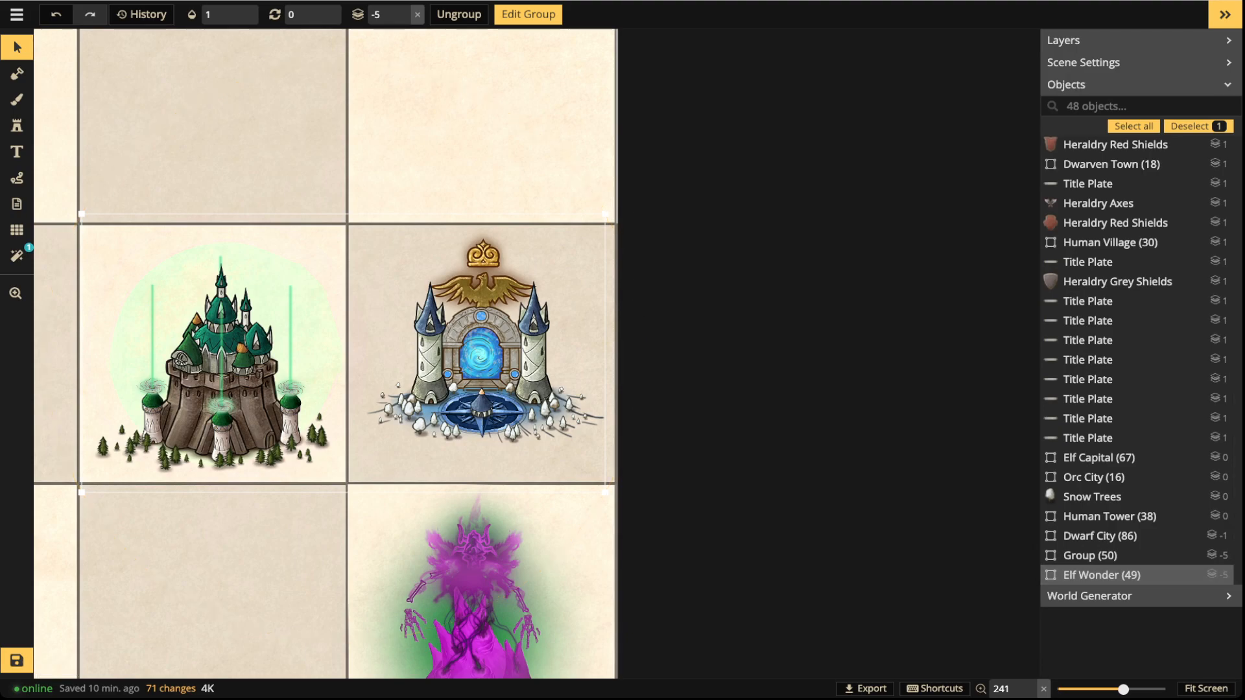
key("Escape")
key("ctrl+z")
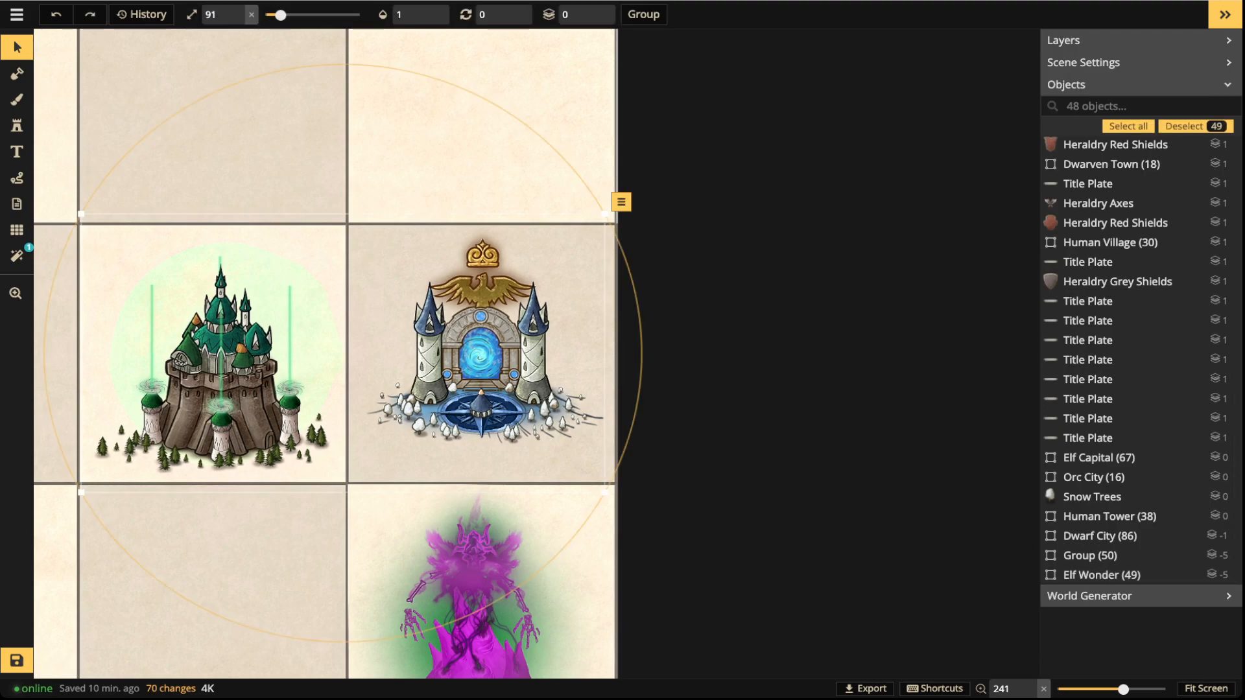
key("ctrl+shift+z")
Step: Inside the Elf Wonder group, combine only the portal landmark's stamps into a subgroup separate from the Elf Castle
key("Up")
key("Left")
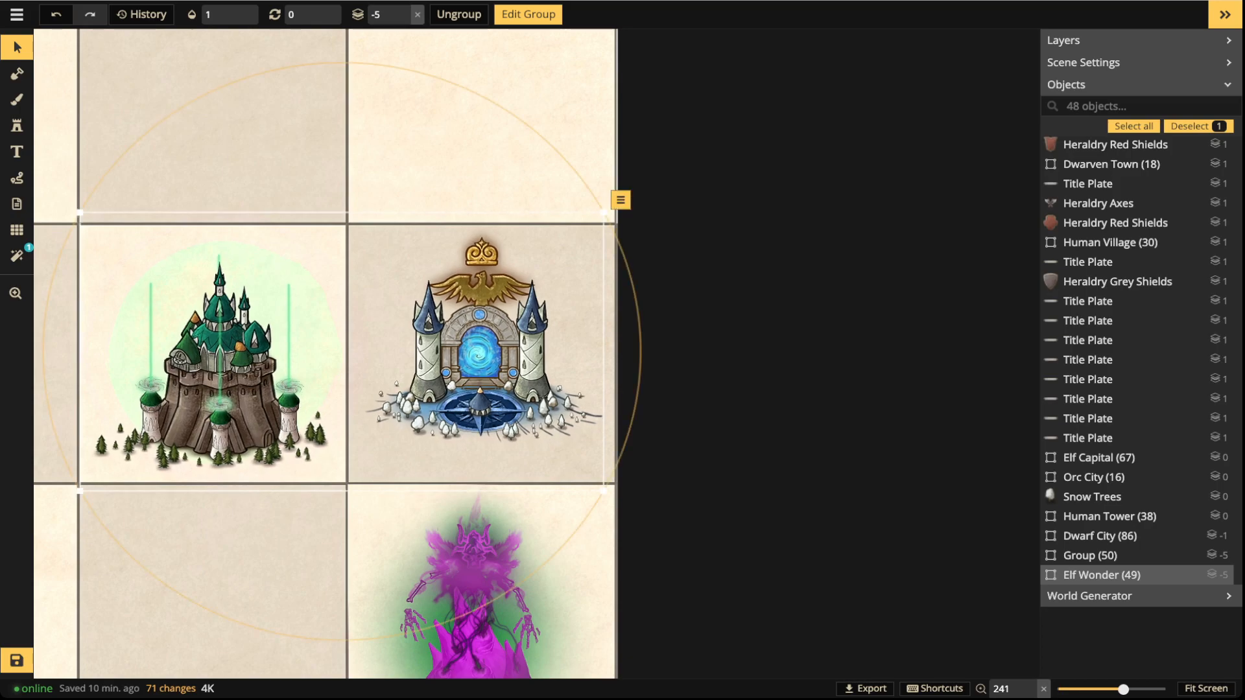
key("Return")
key("Escape")
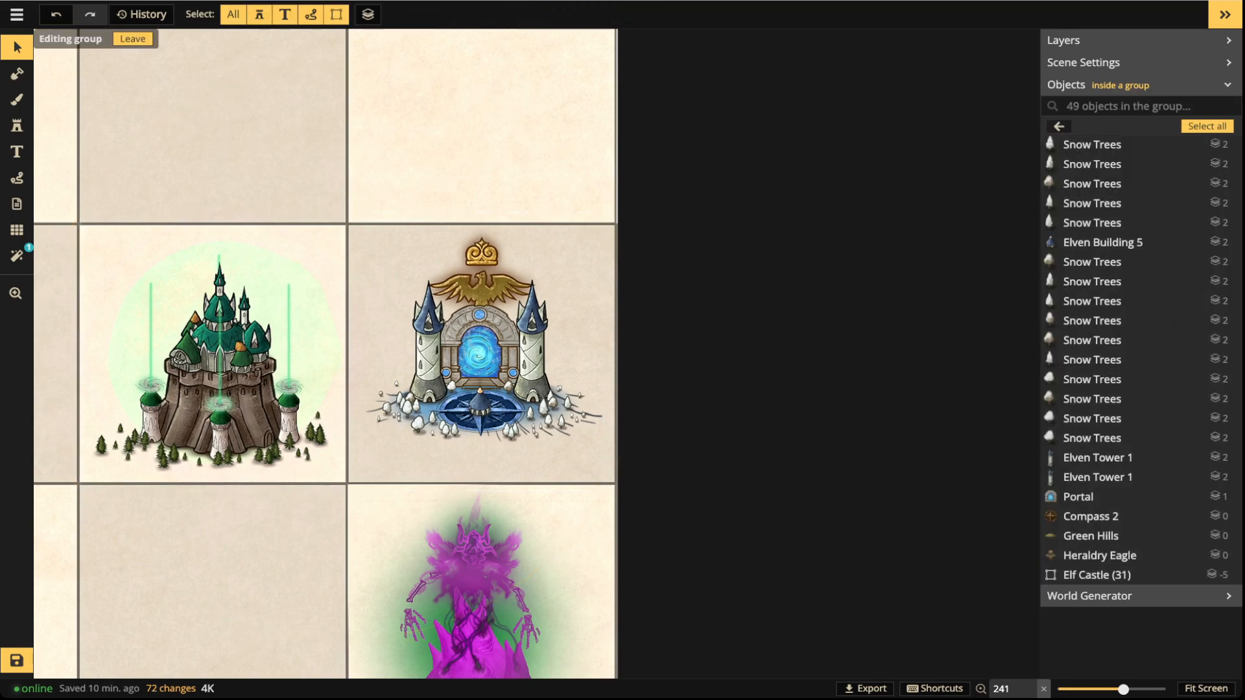
left_click_drag(550, 423, 625, 485)
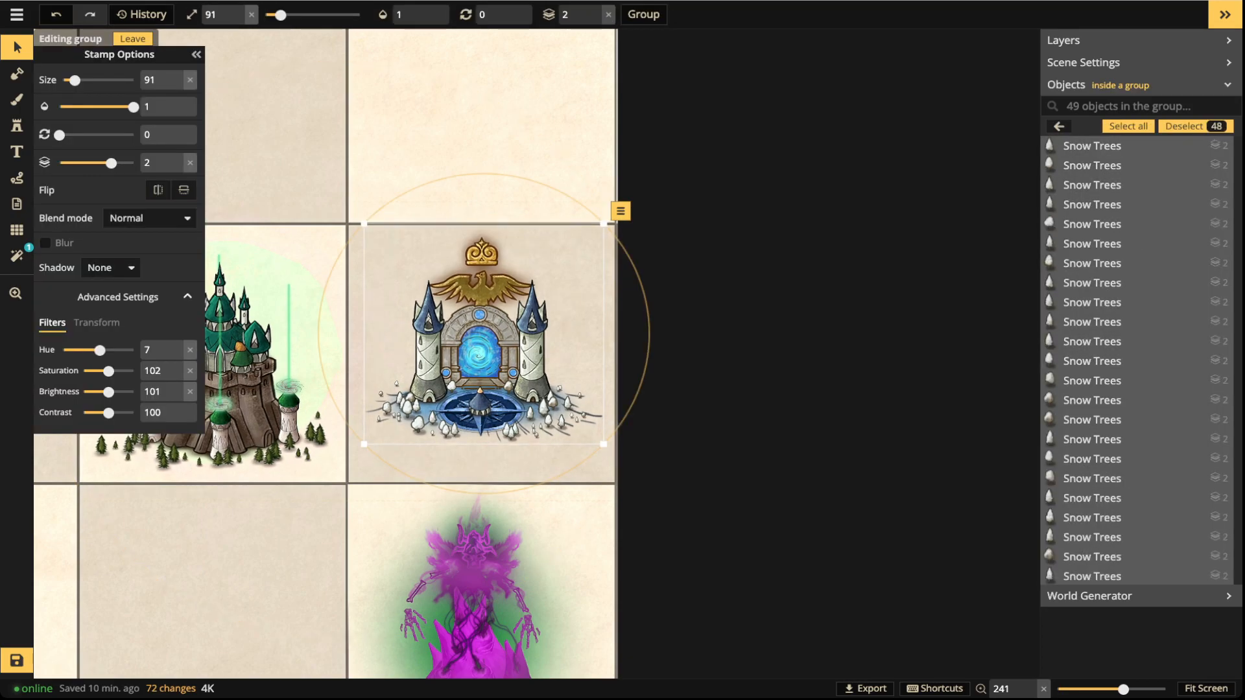
left_click(642, 15)
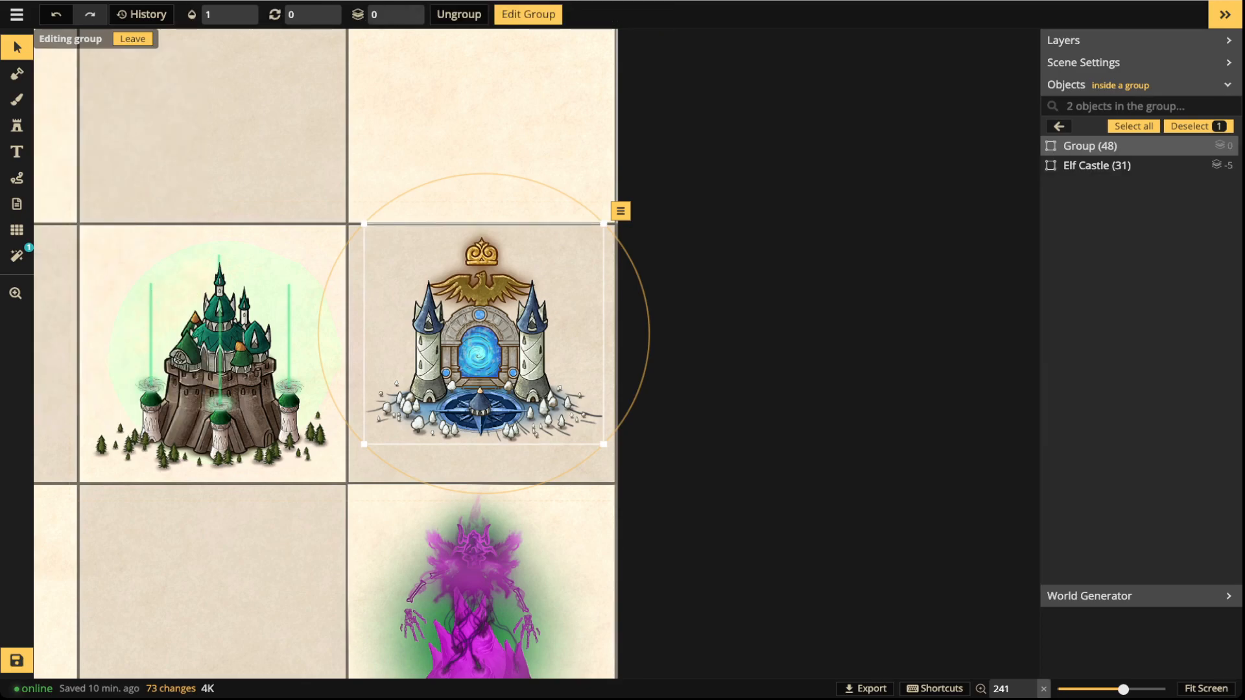
Step: Move the portal subgroup out of the Elf Wonder group and place it as an independent group in the same grid cell
key("Delete")
key("Escape")
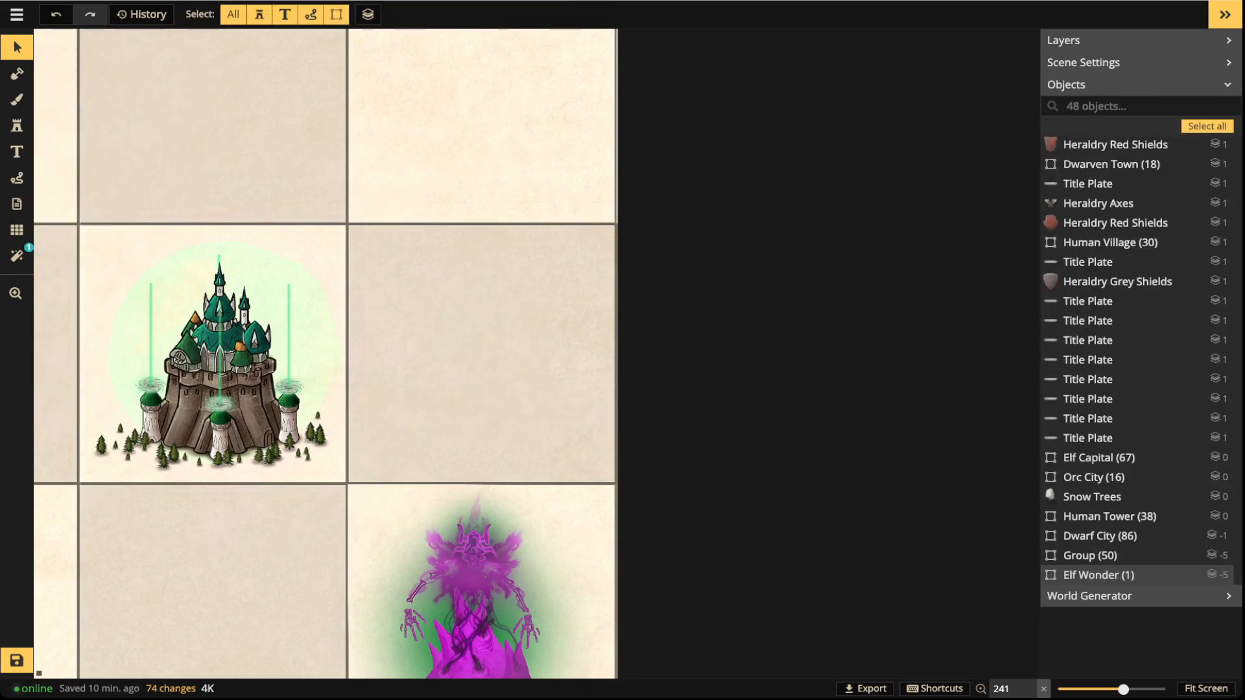
key("b")
key("v")
key("ctrl+z")
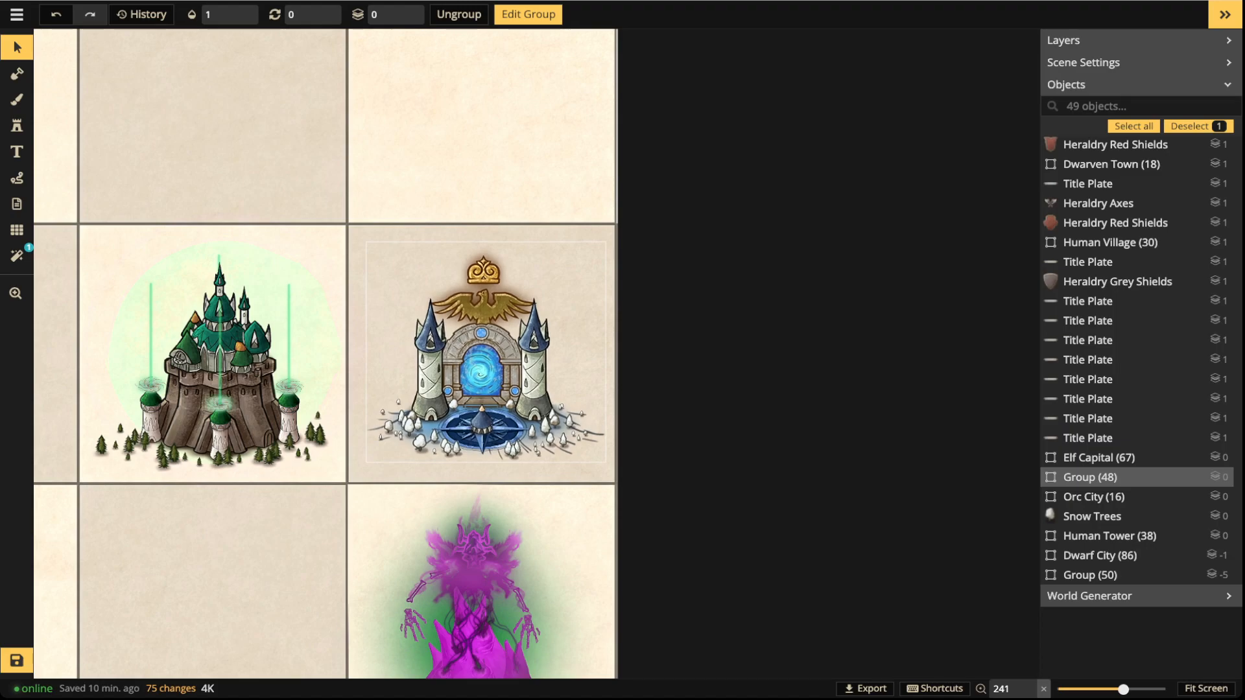
key("Escape")
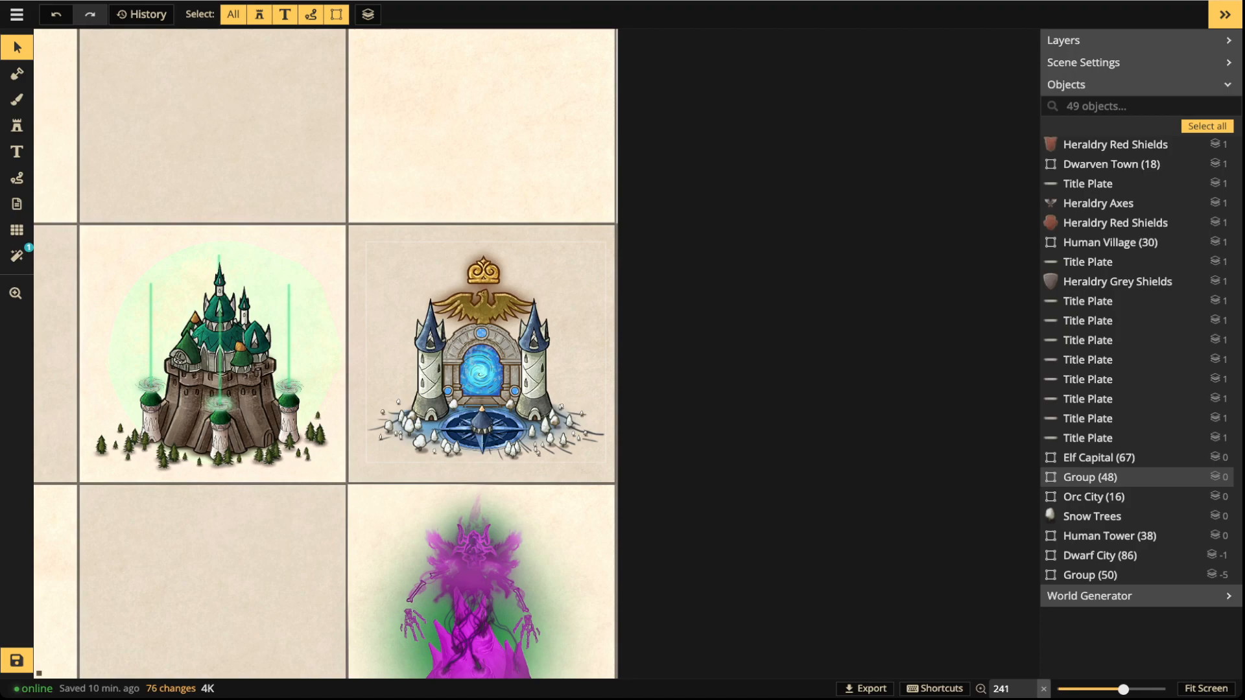
Step: Save the map with the separated portal landmark group
scroll(472, 389, "down", 1)
scroll(472, 389, "up", 1)
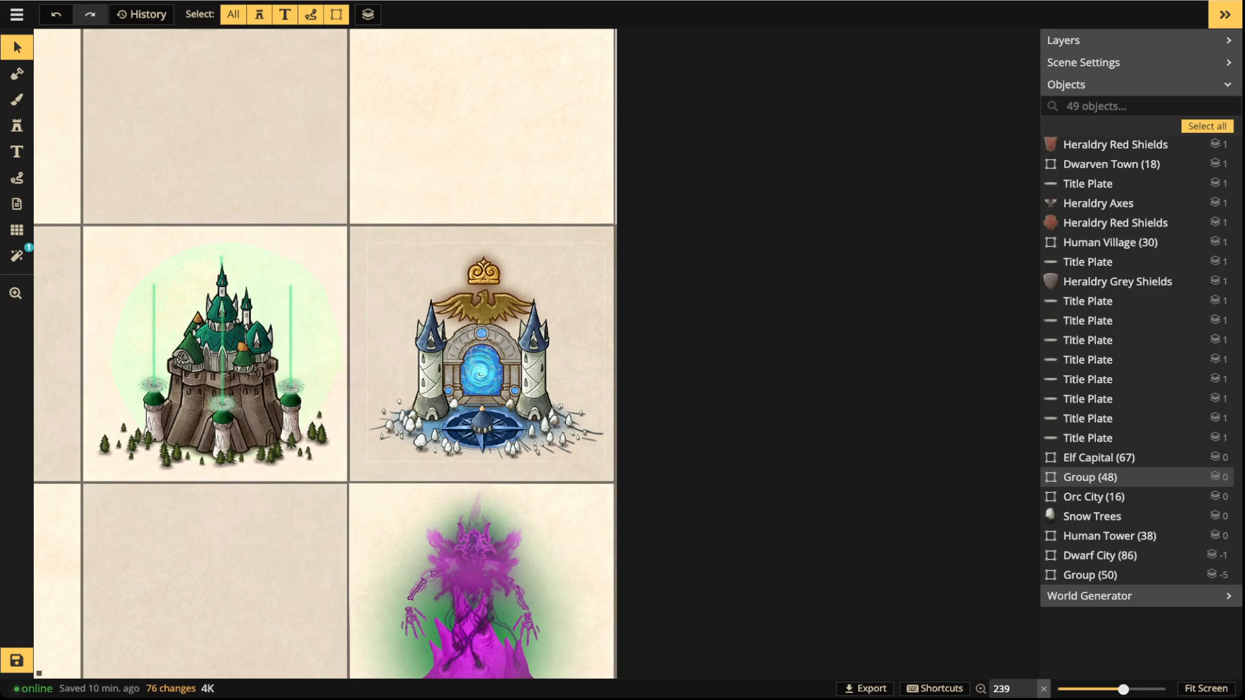
scroll(373, 295, "down", 5)
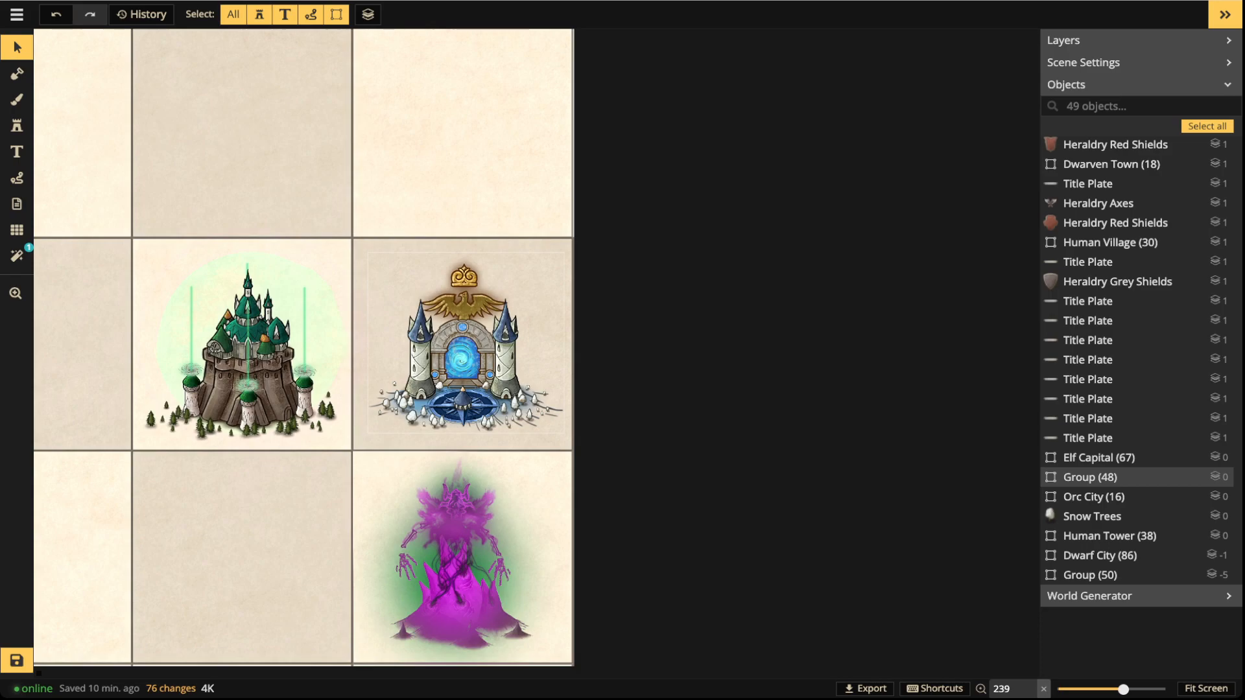
left_click_drag(373, 295, 623, 315)
scroll(380, 302, "down", 2)
left_click_drag(379, 301, 499, 405)
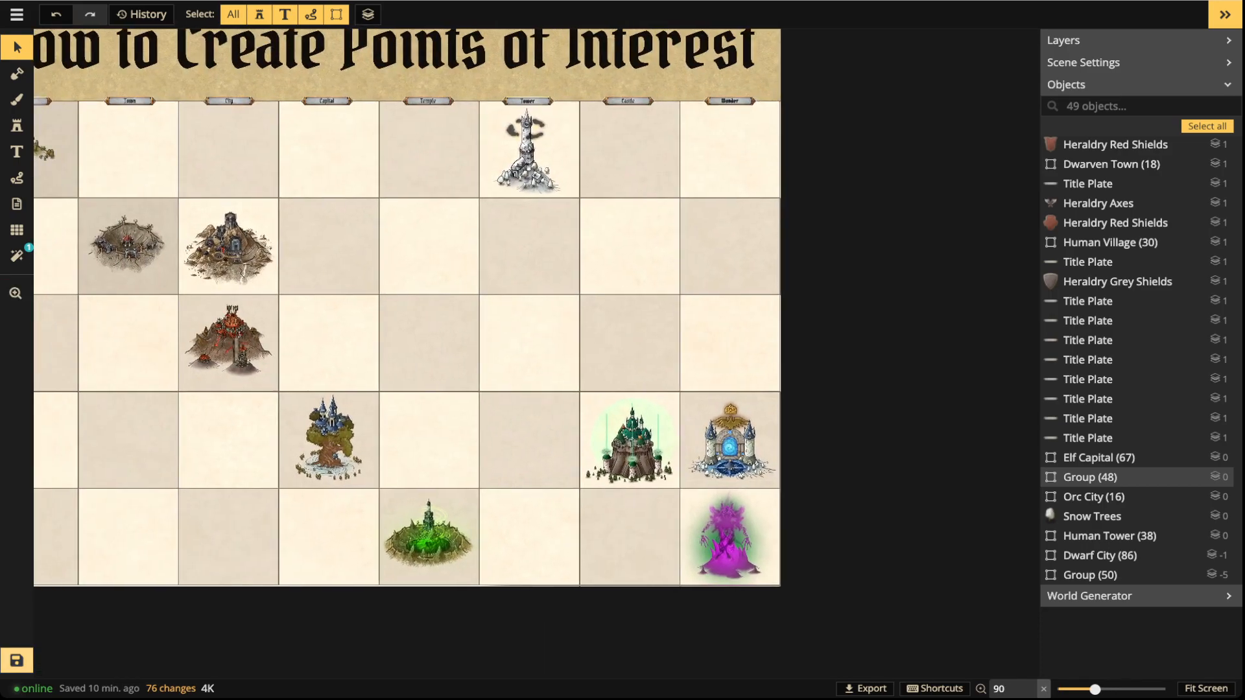
key("ctrl+s")
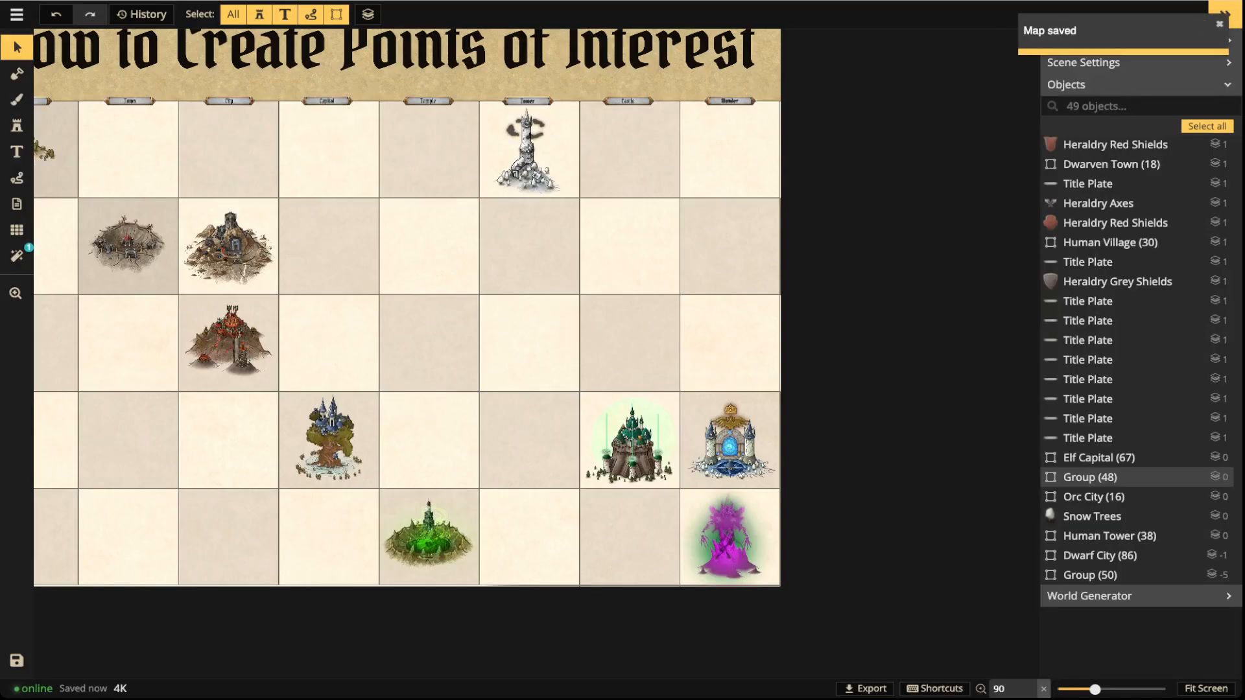
Step: Examine the finished points of interest across the grid, including the dwarf city and the elven portal landmark
scroll(303, 276, "up", 1)
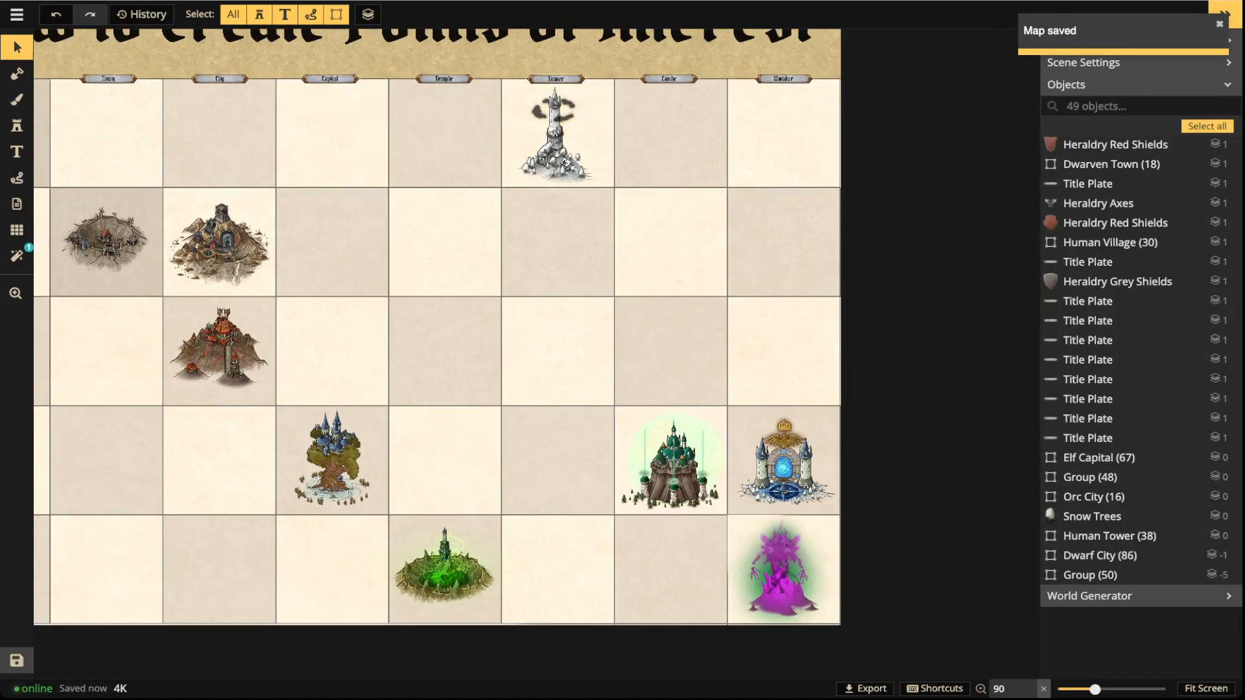
scroll(331, 305, "up", 1)
key("space")
left_click_drag(331, 305, 486, 301)
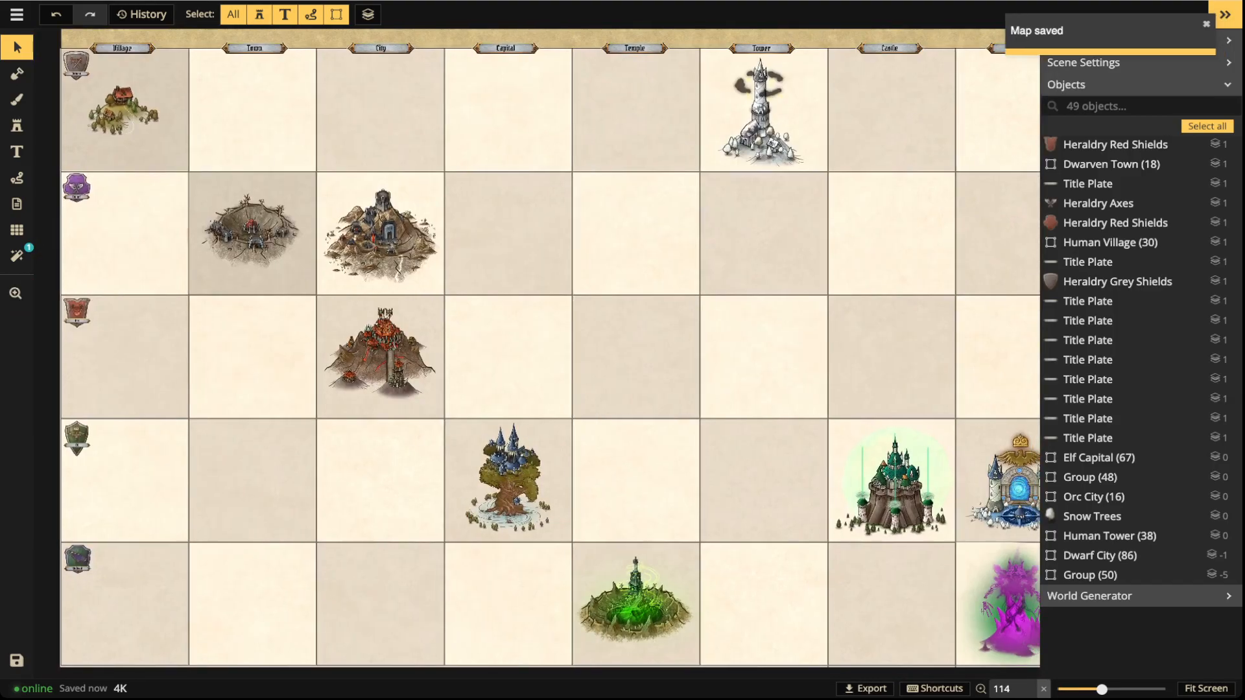
key("space")
scroll(589, 339, "down", 1)
left_click_drag(589, 339, 439, 283)
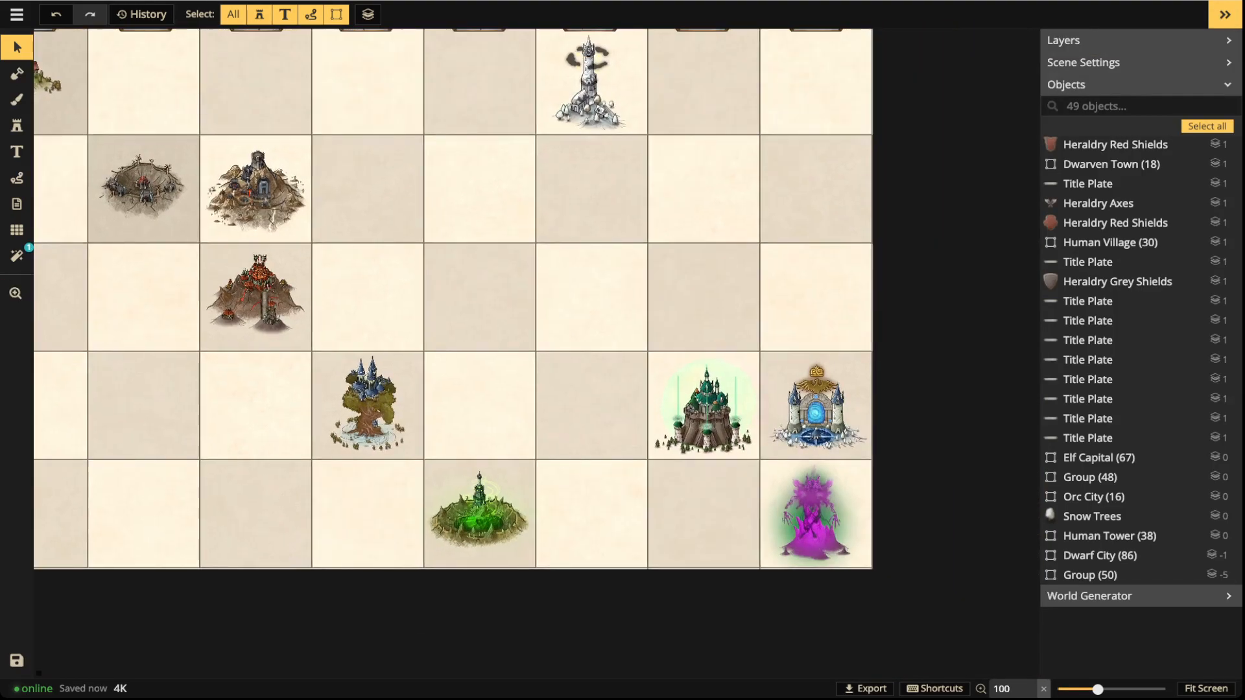
scroll(759, 500, "up", 1)
scroll(224, 170, "up", 3)
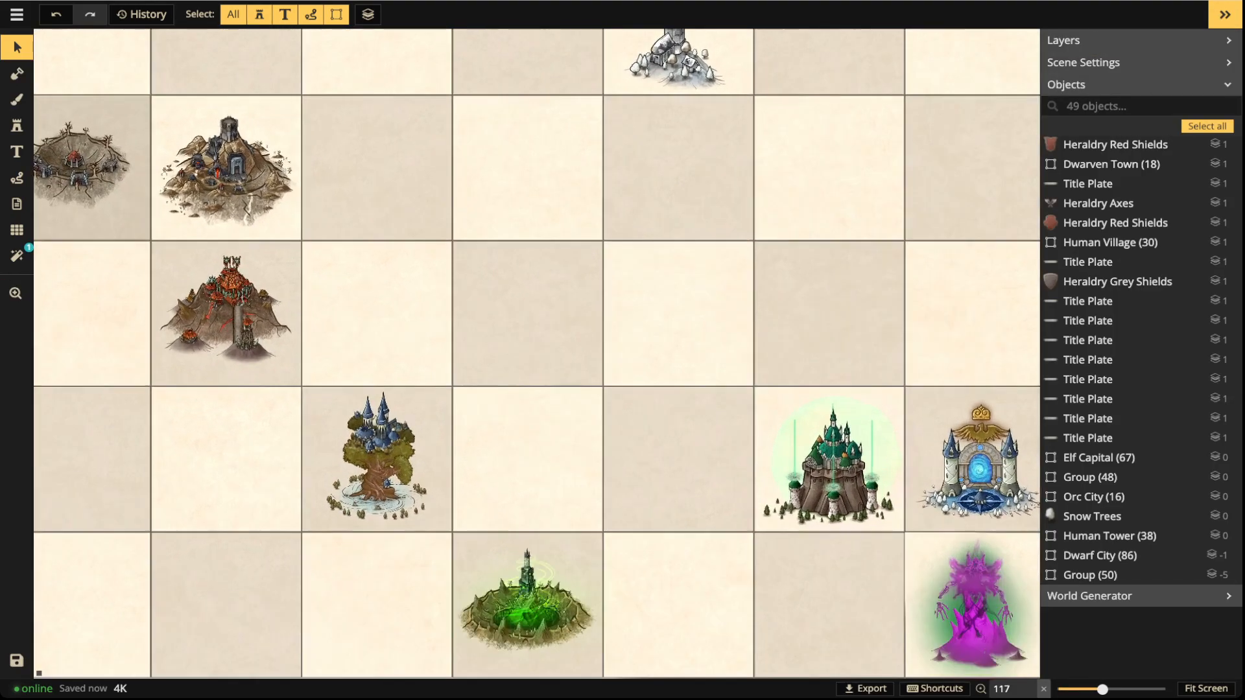
scroll(220, 155, "up", 5)
key("space")
left_click_drag(221, 155, 342, 309)
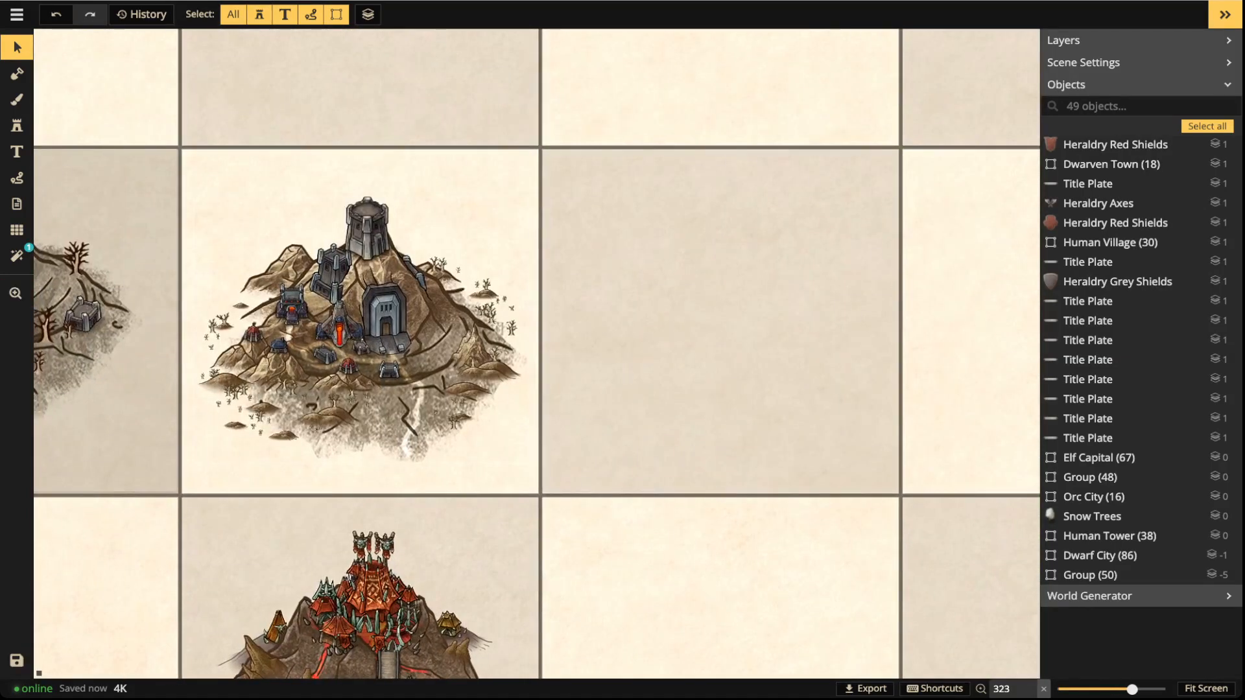
key("space")
left_click_drag(843, 363, 338, 316)
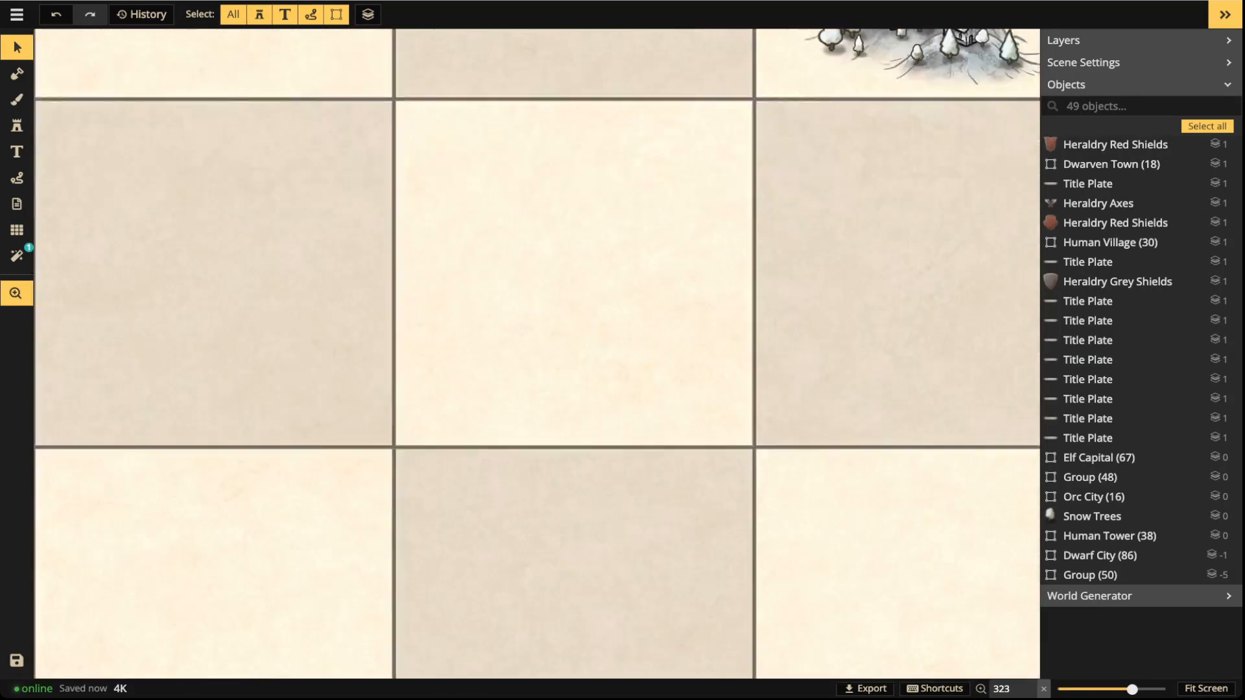
left_click_drag(921, 454, 149, 254)
left_click_drag(779, 544, 302, 160)
left_click_drag(402, 364, 407, 294)
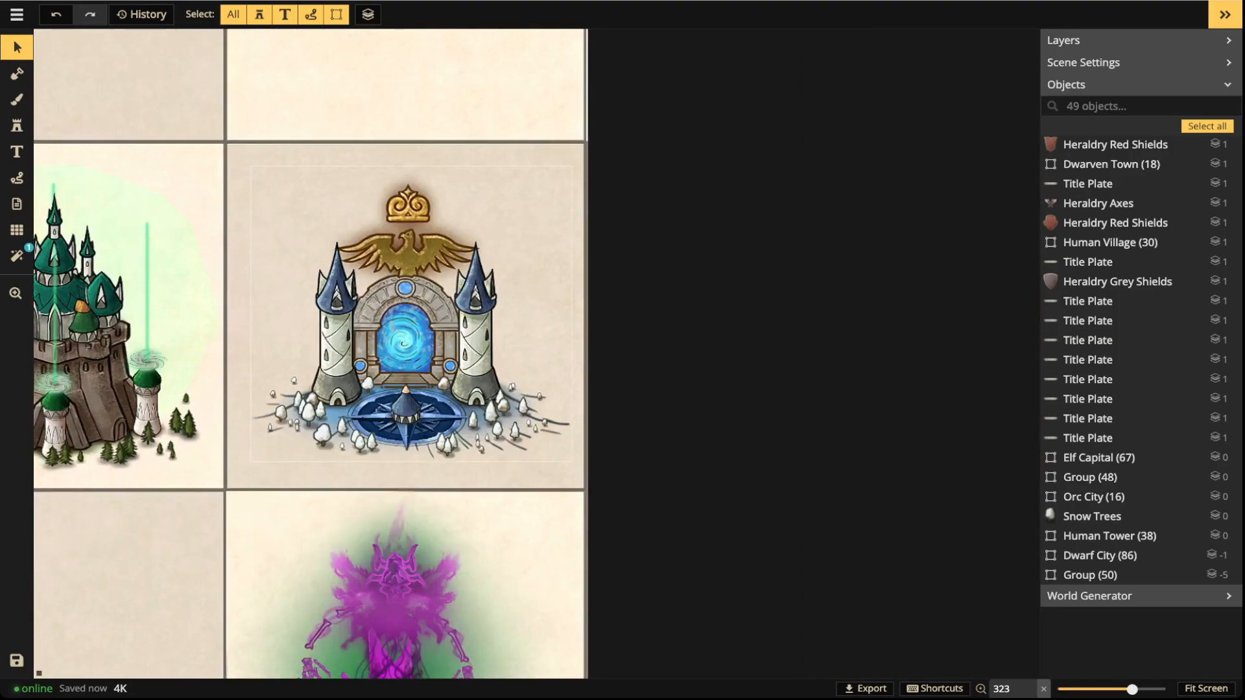
scroll(311, 350, "down", 5)
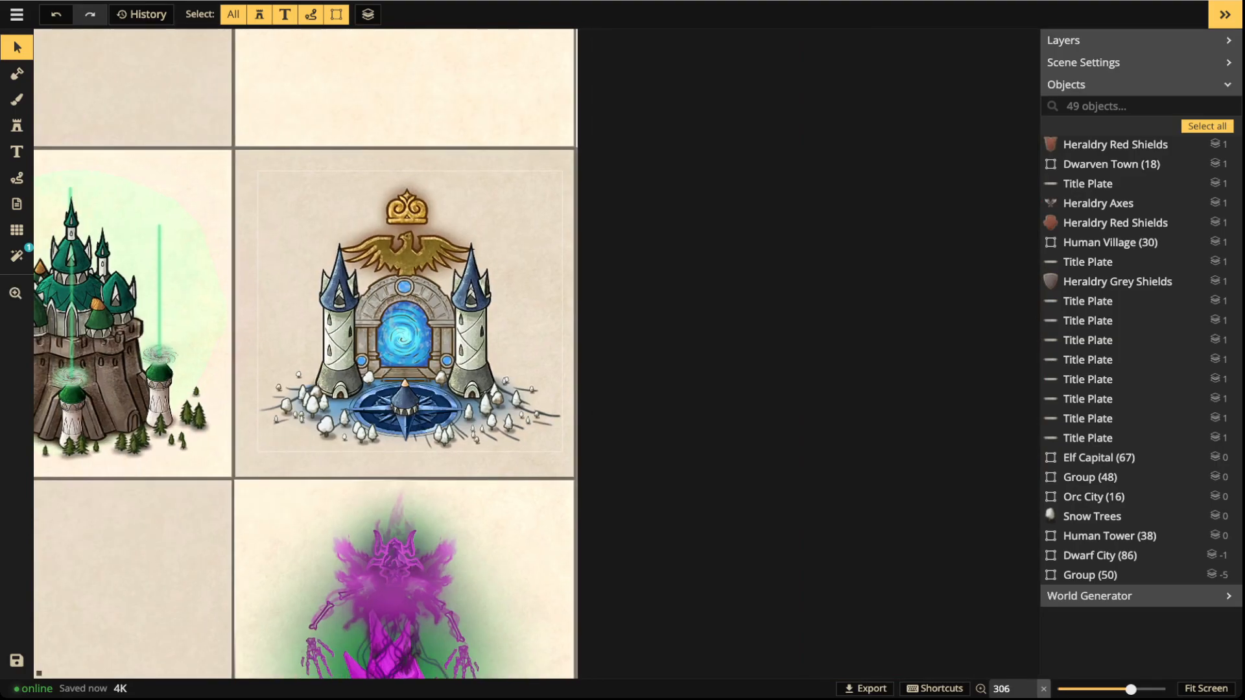